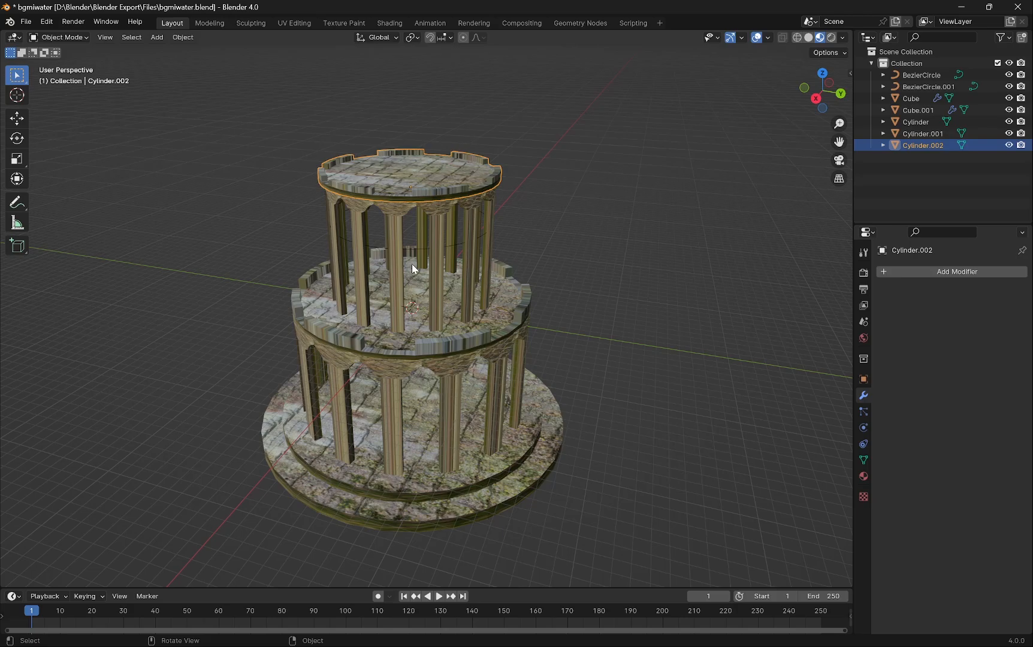
- Add a new cylinder mesh at the scene origin
middle_click_drag(413, 267, 491, 267)
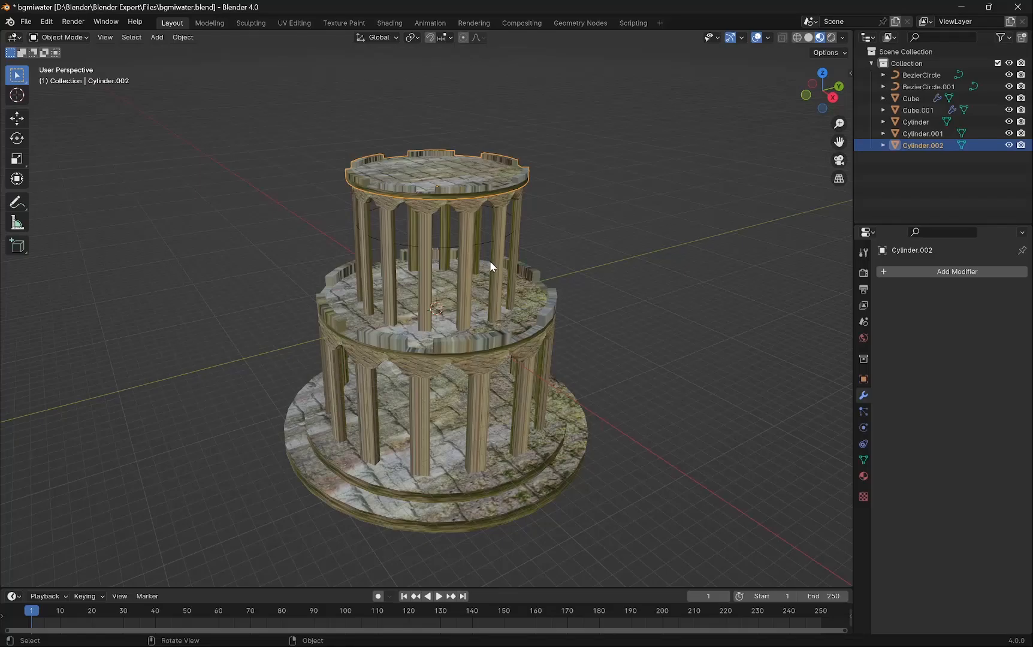
scroll(509, 300, "up", 3)
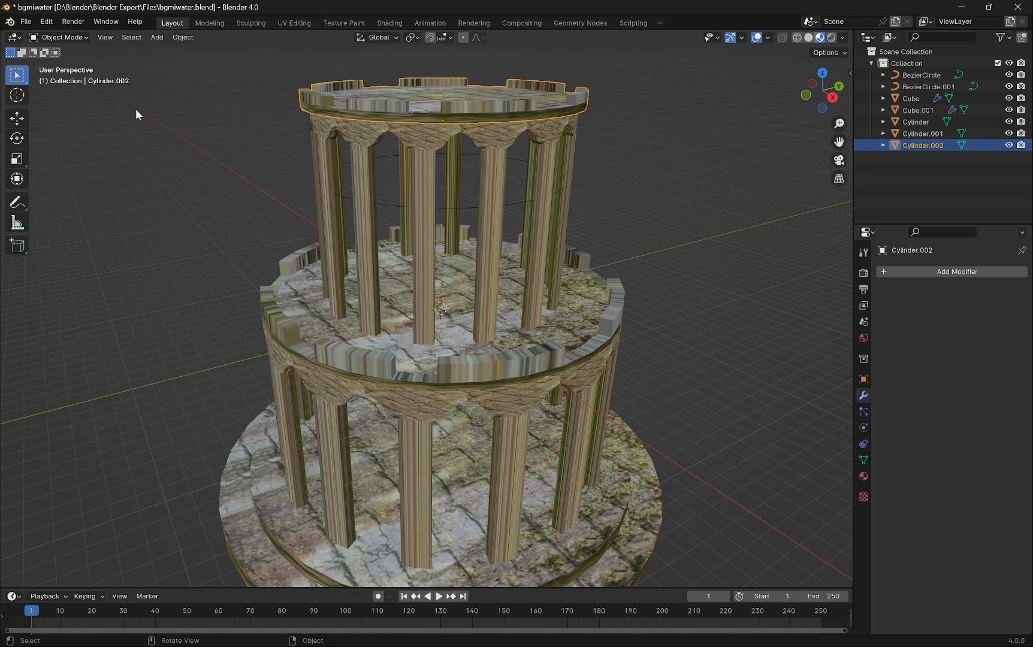
scroll(551, 306, "down", 3)
scroll(551, 307, "up", 1)
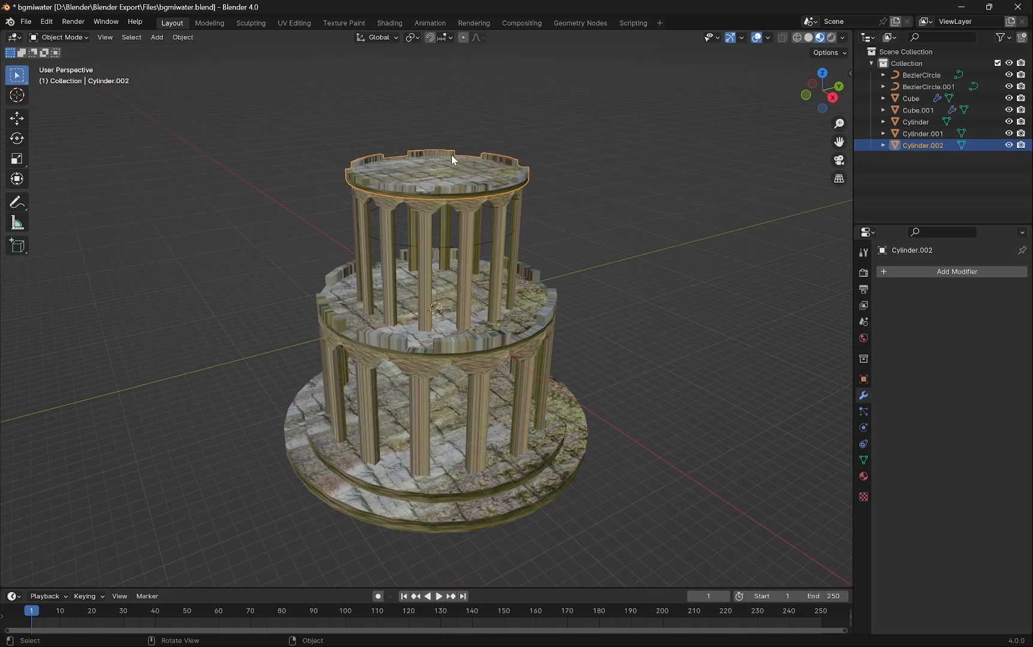
middle_click_drag(442, 174, 451, 157)
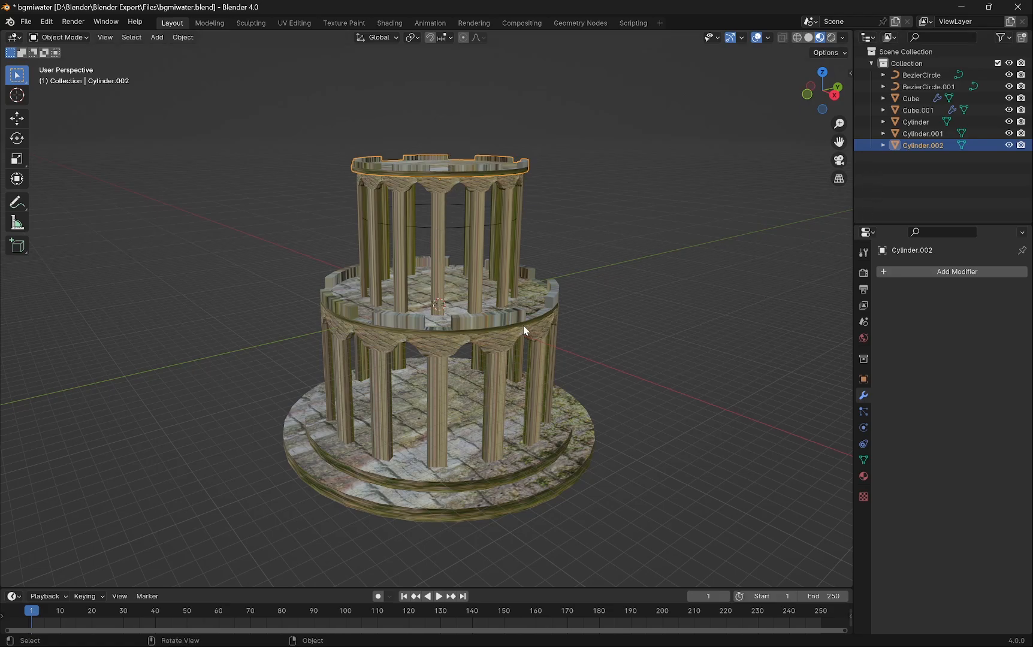
left_click(649, 249)
key("shift+a")
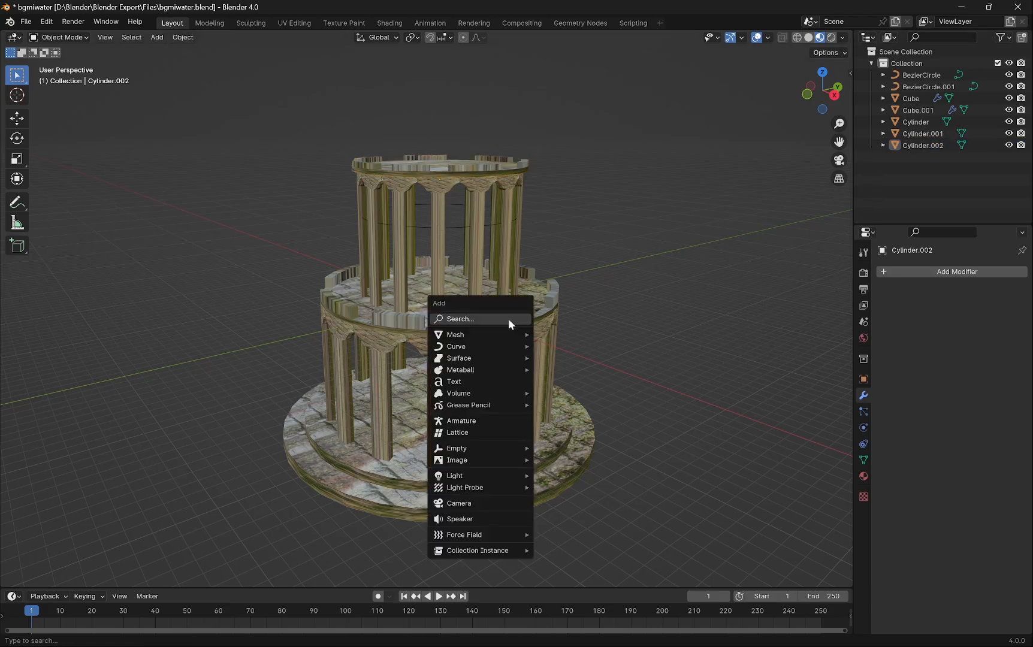
mouse_move(499, 334)
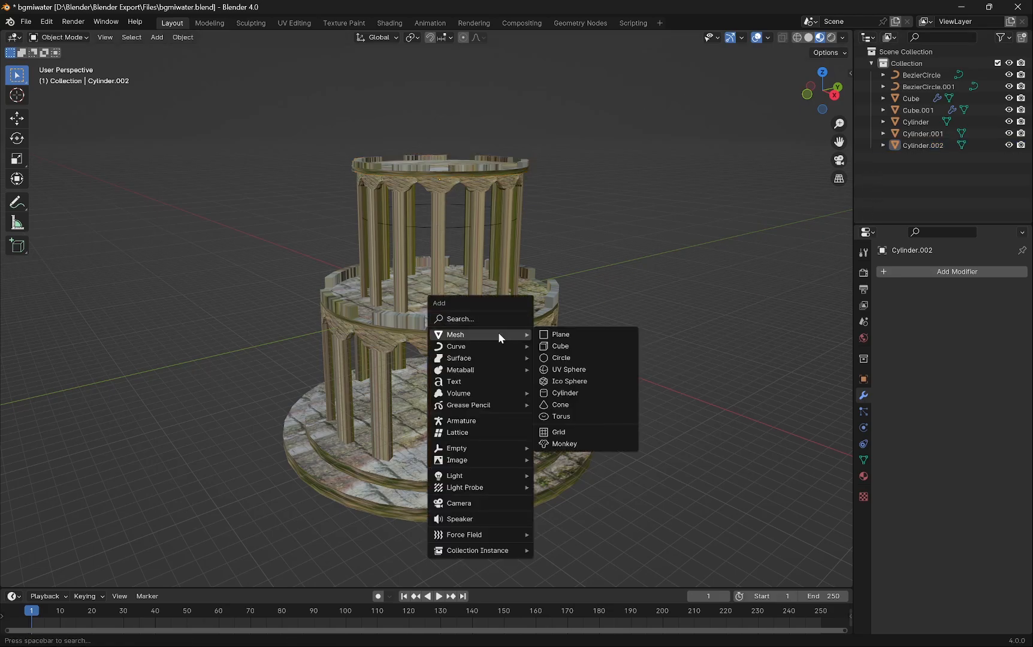
left_click(579, 396)
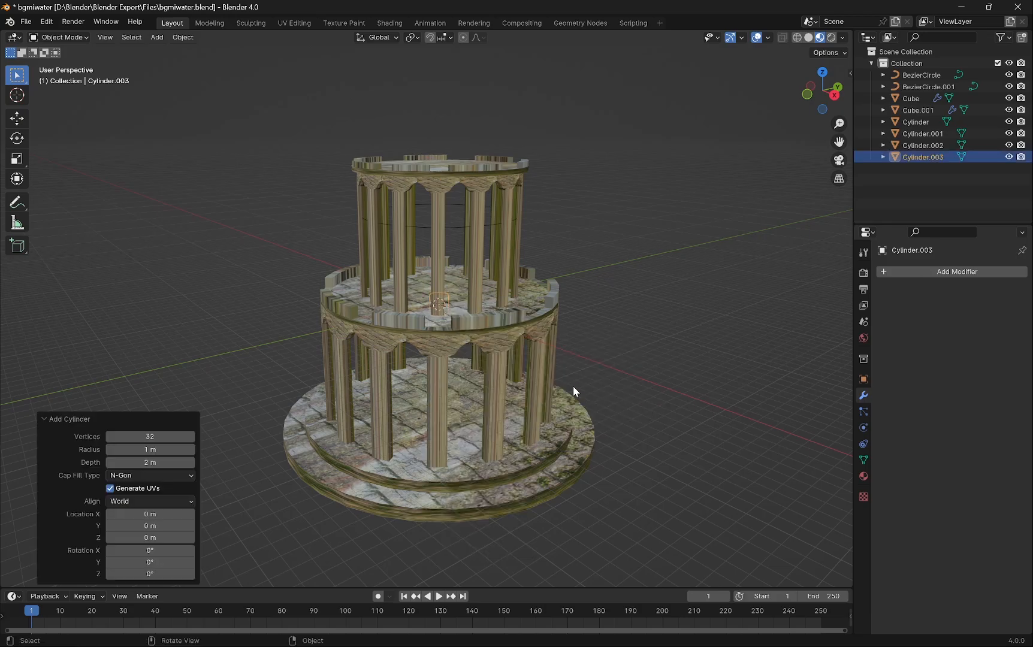
- In Edit Mode with X-ray on, move the cylinder straight up about 14.6 m to the tower's top in front view
key("Tab")
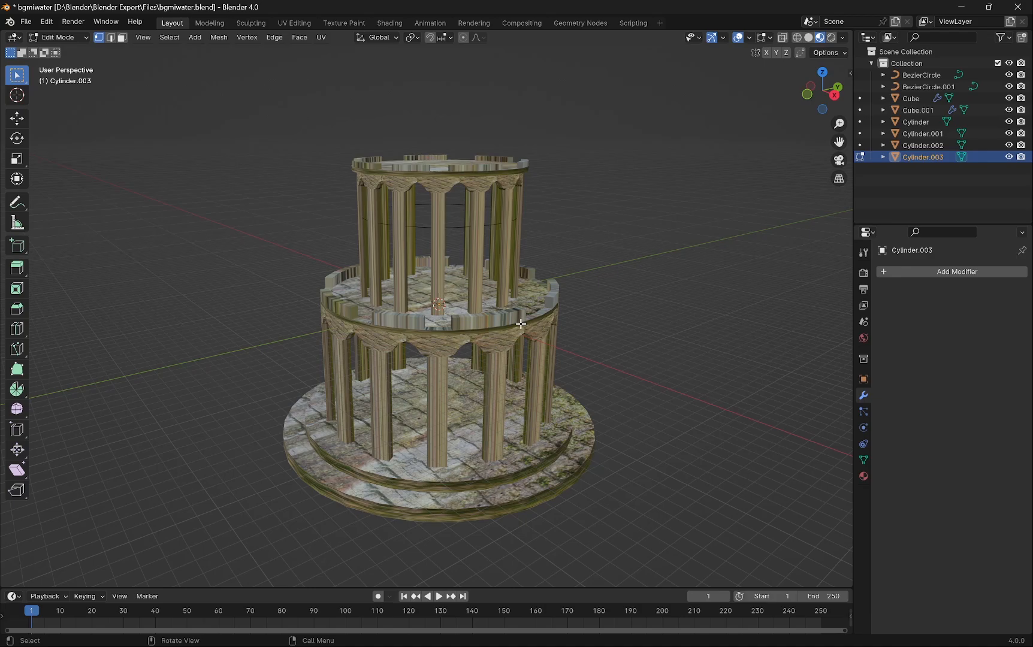
left_click(797, 37)
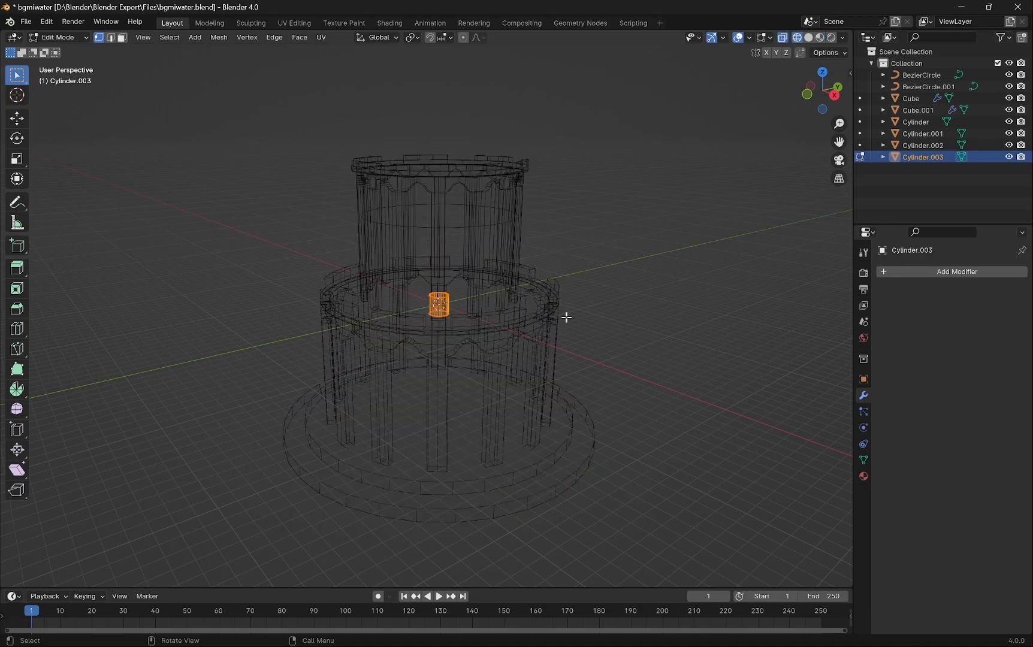
key("KP_1")
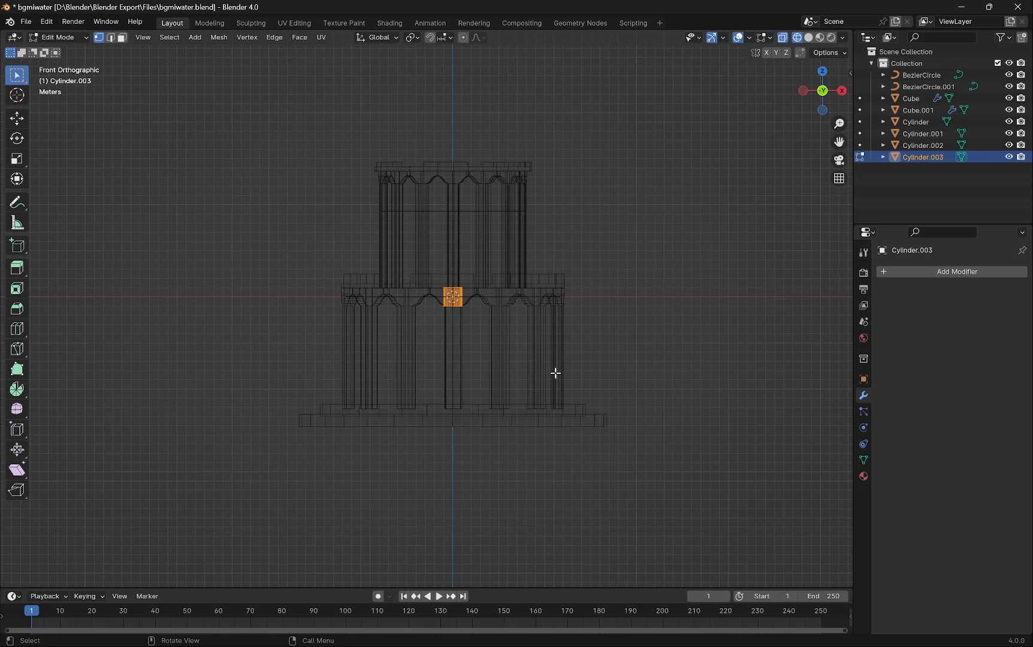
key("g")
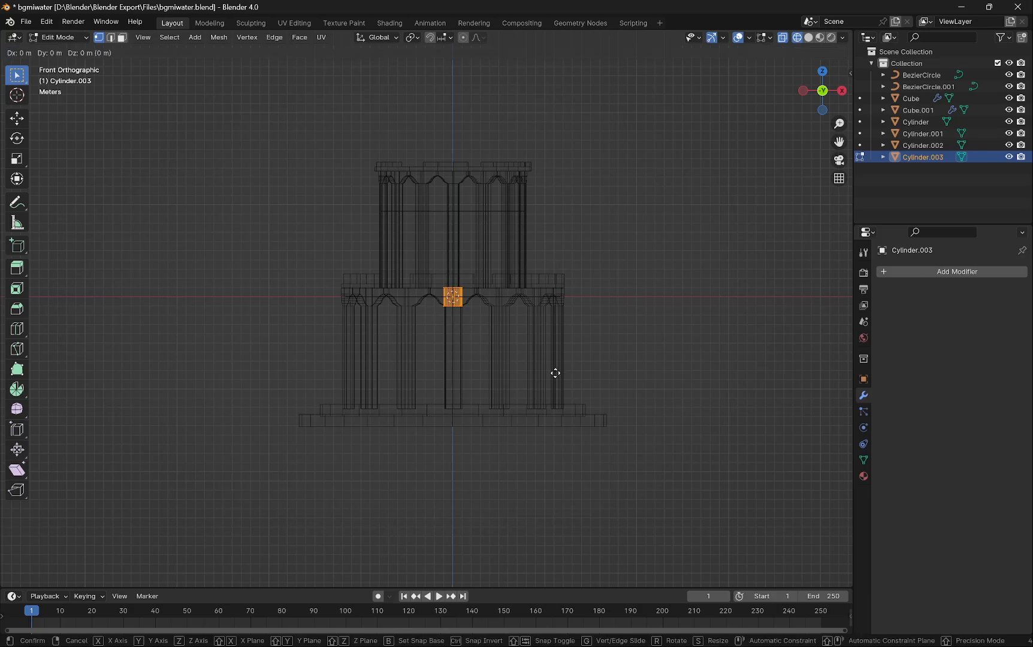
key("z")
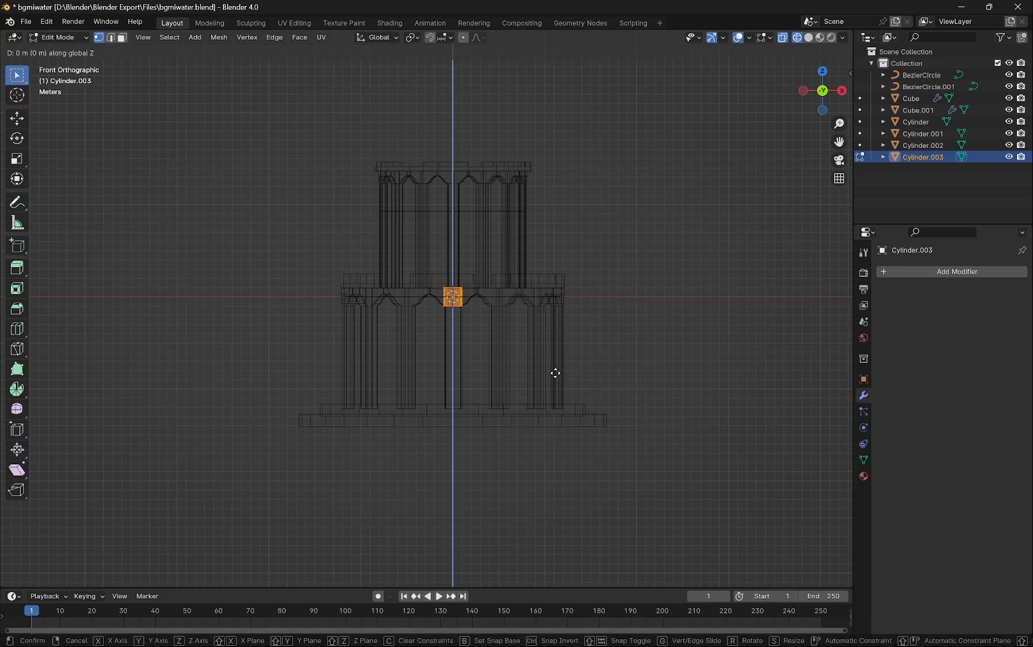
left_click(579, 240)
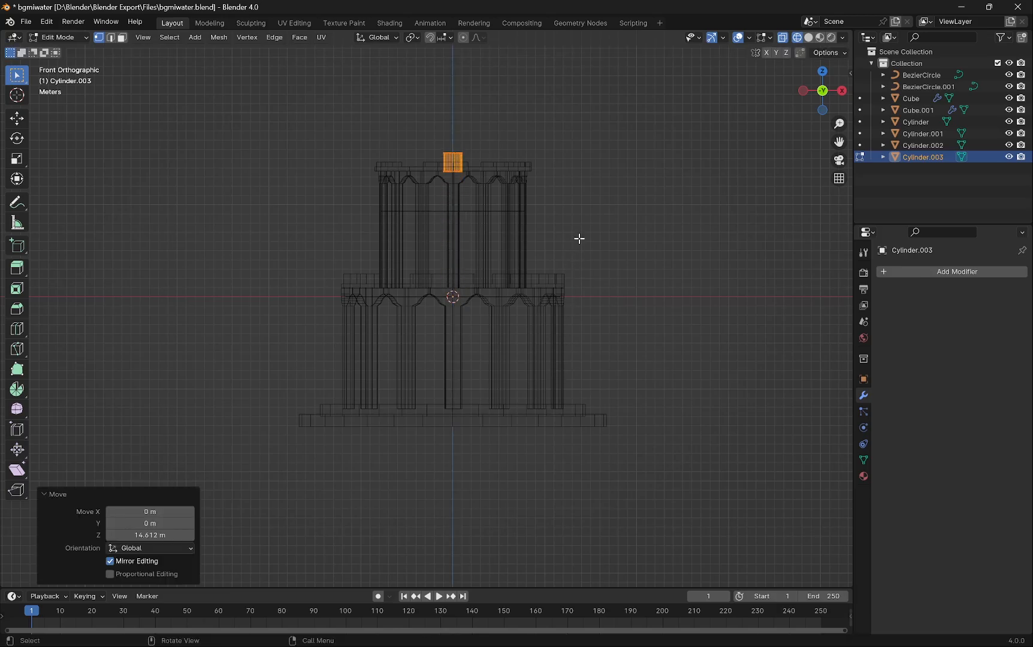
- Scale the cylinder about 5.2 times horizontally and flatten its height to about 0.42
key("s")
key("shift+z")
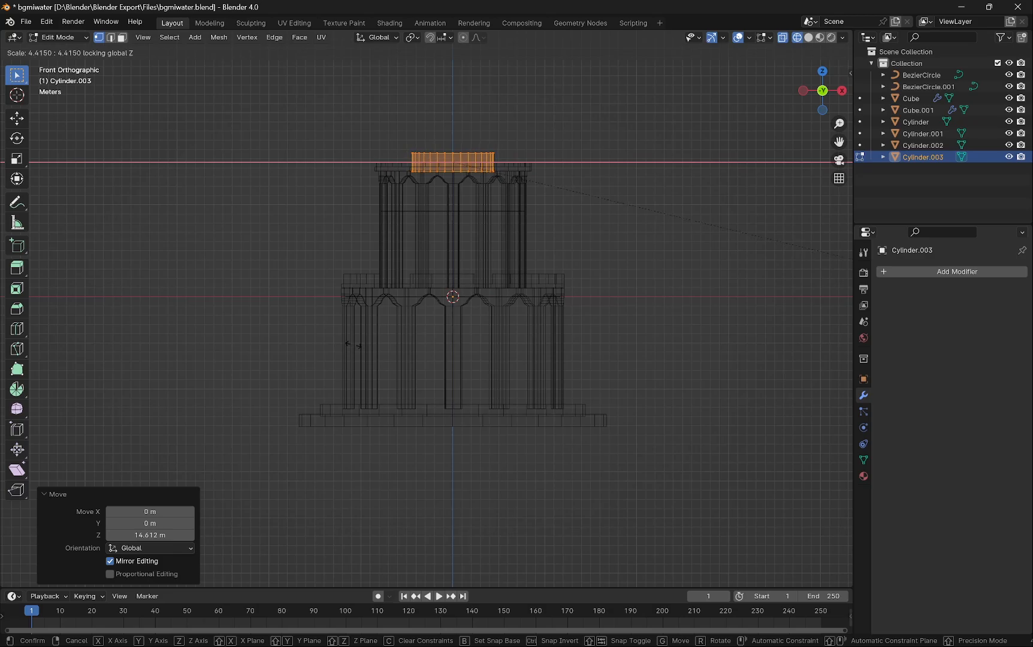
left_click(480, 387)
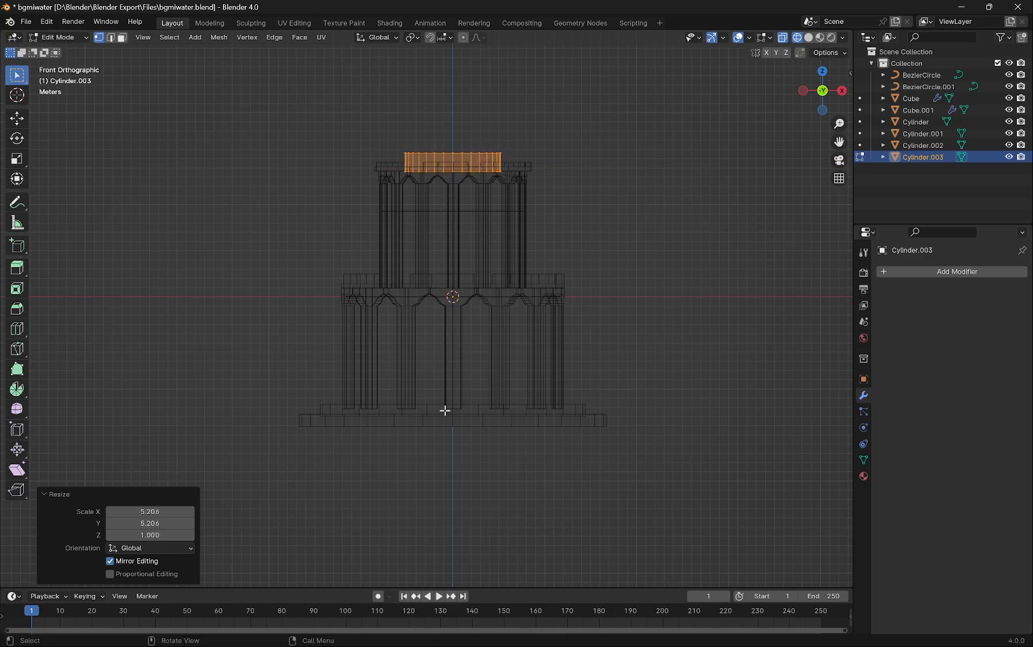
key("s")
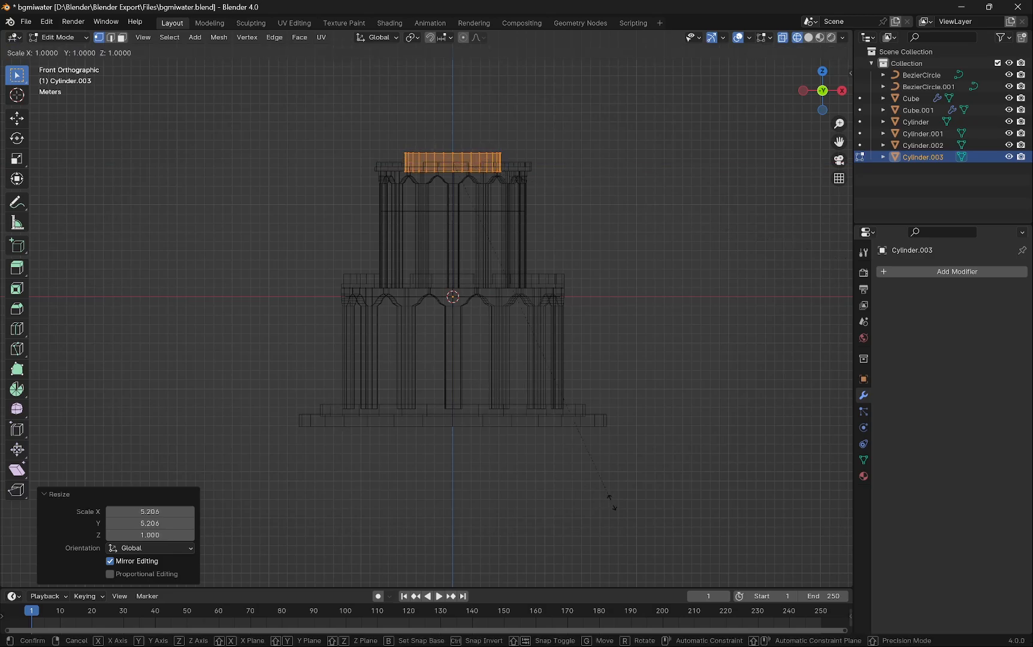
key("z")
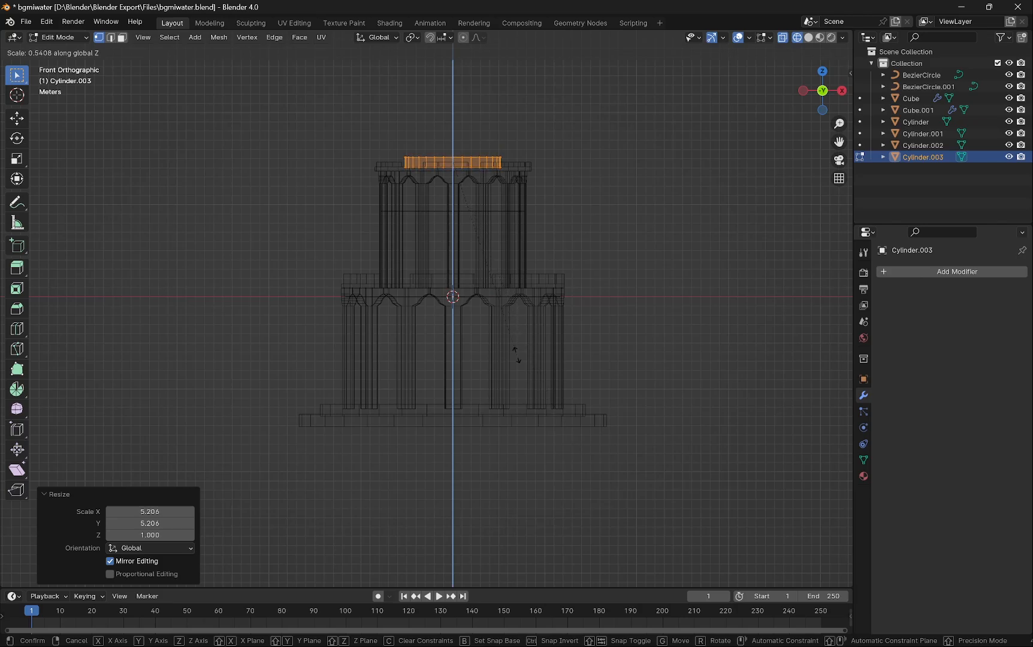
left_click(488, 316)
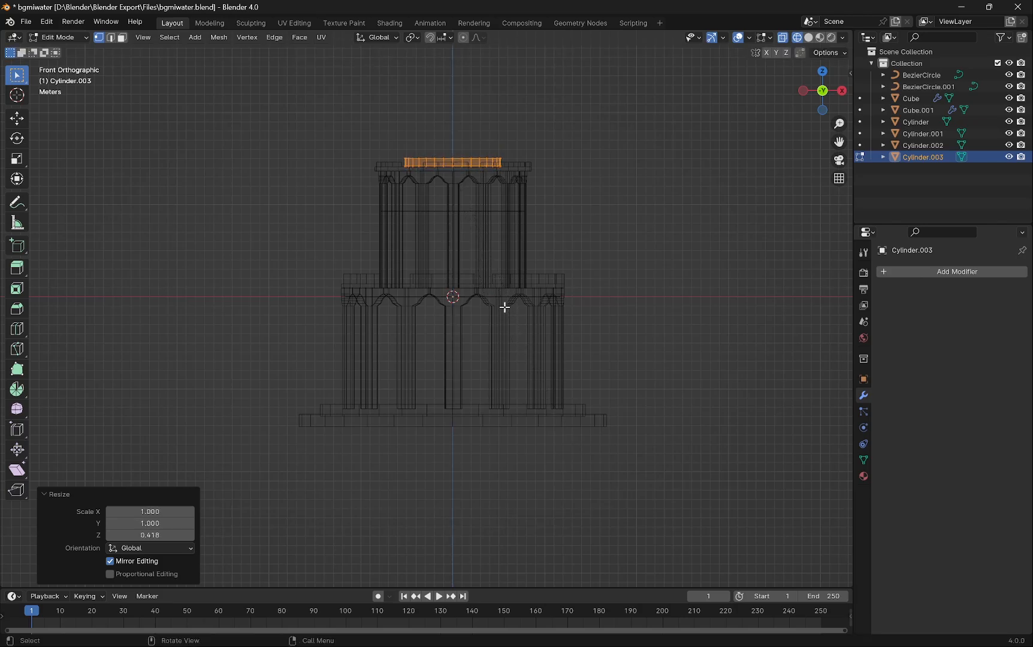
- Raise the flattened cylinder about 0.71 m along Z above the tower's top and return to Object Mode
scroll(453, 152, "up", 4)
middle_click_drag(495, 104, 450, 430, "shift")
scroll(432, 375, "up", 3)
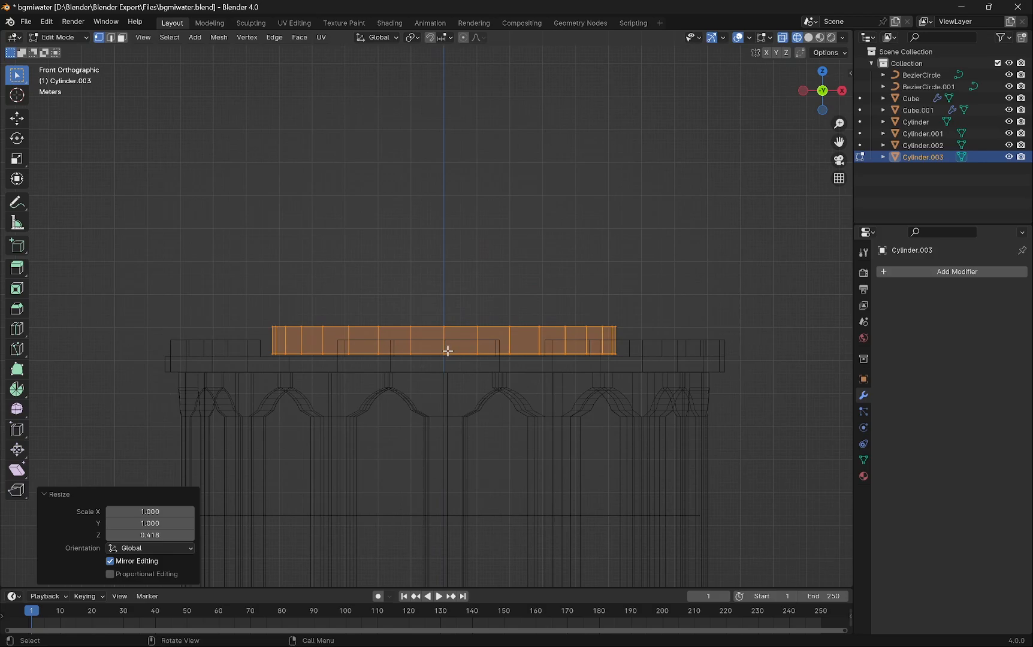
key("g")
key("z")
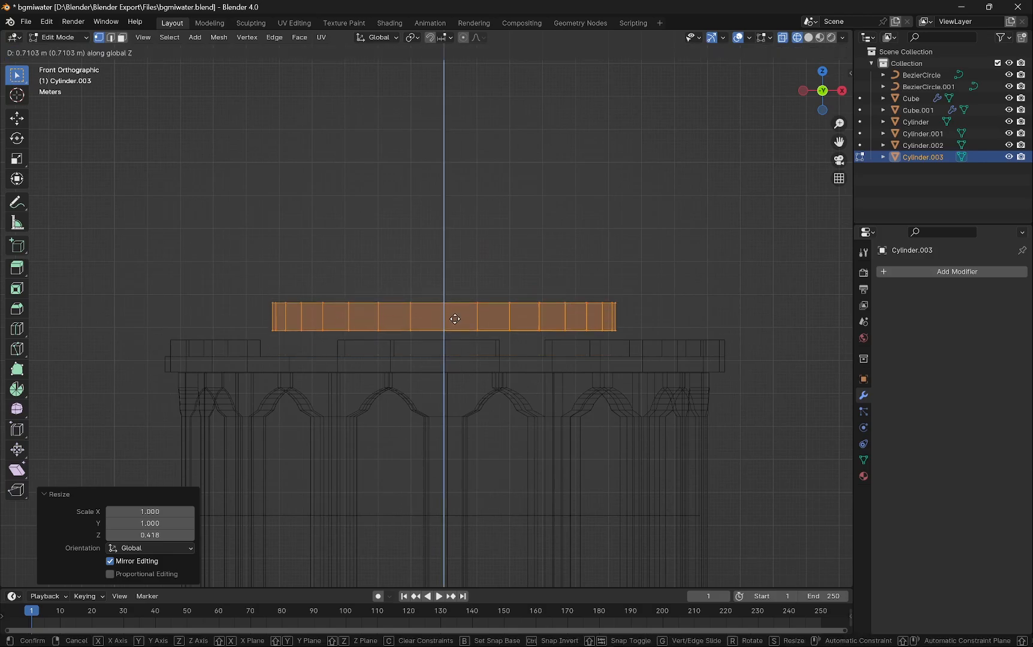
left_click(456, 319)
middle_click_drag(597, 353, 570, 389)
scroll(539, 375, "down", 7)
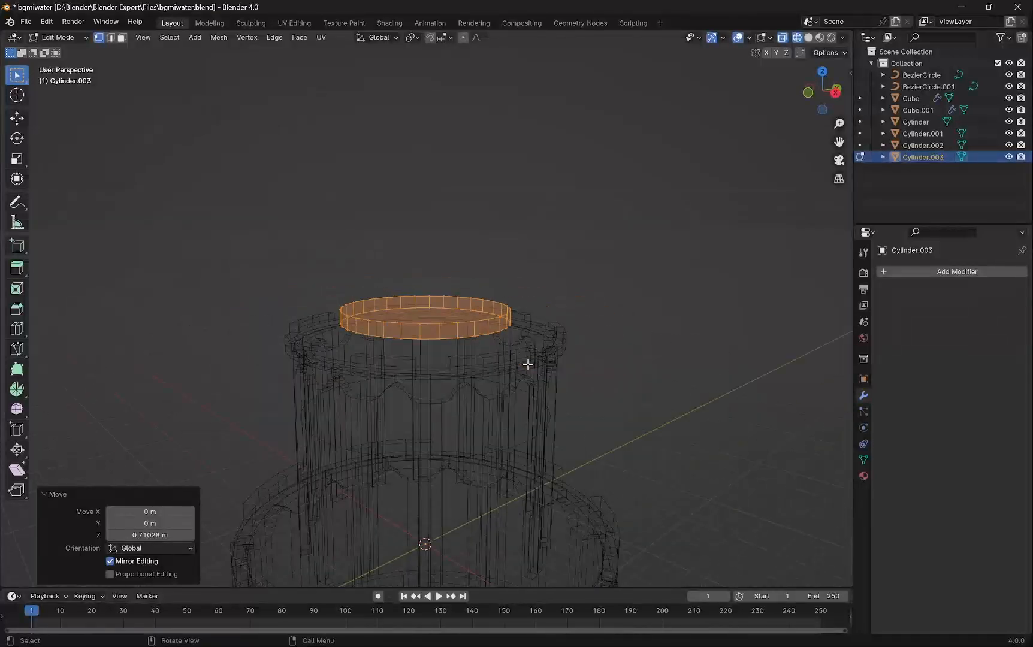
key("Tab")
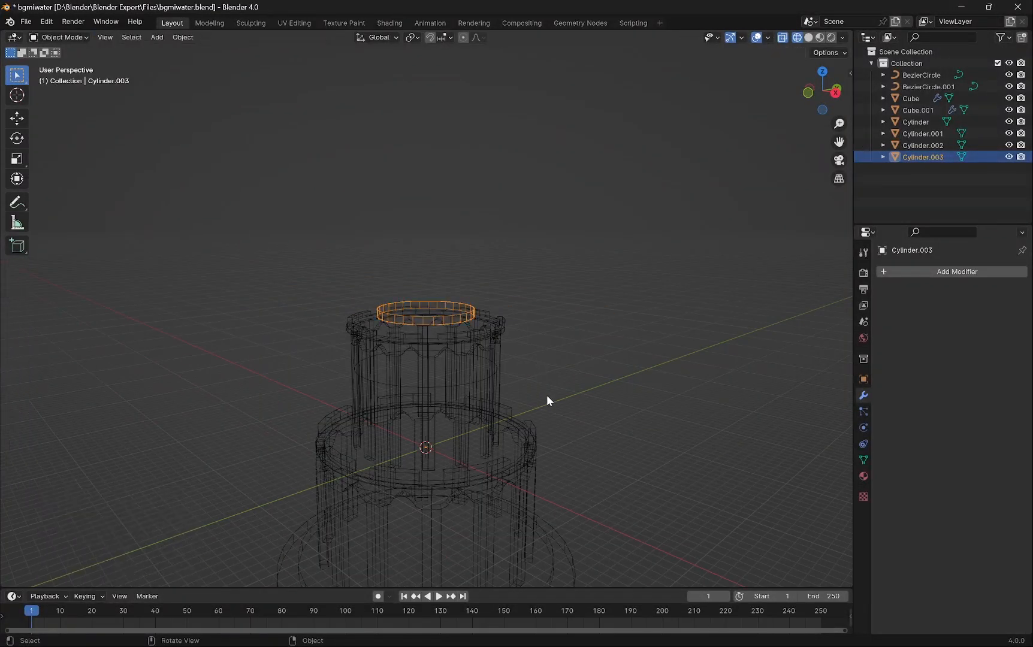
- Inspect the tower with the new cylinder in solid and material preview shading
left_click(809, 37)
left_click(540, 336)
scroll(490, 388, "down", 4)
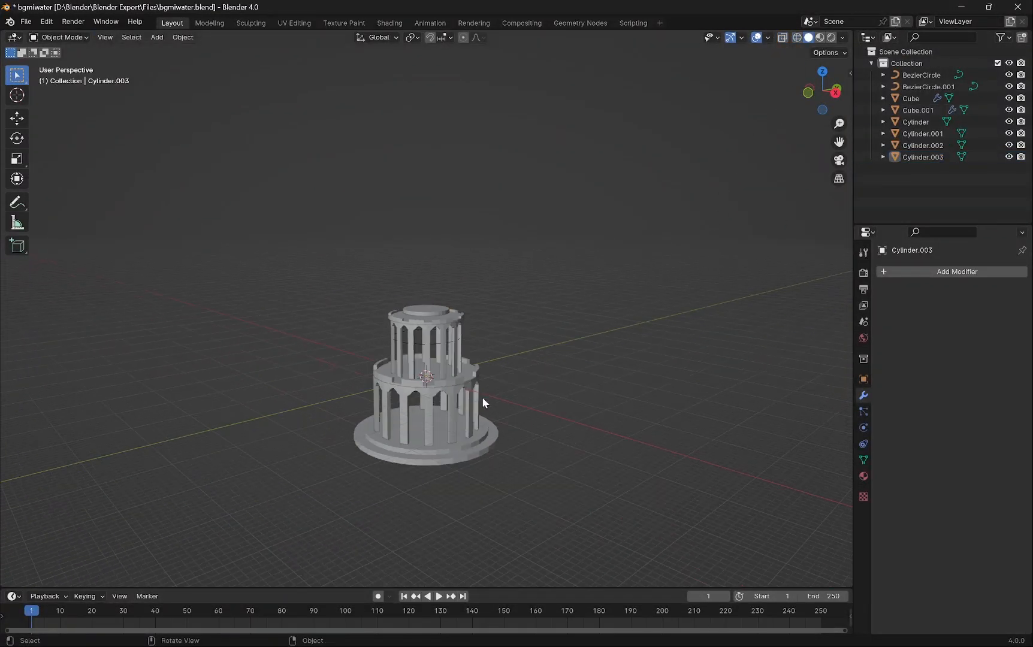
scroll(481, 397, "up", 1)
middle_click_drag(459, 432, 519, 382)
scroll(478, 412, "up", 3)
scroll(486, 329, "up", 3)
middle_click_drag(488, 331, 499, 203)
scroll(491, 207, "up", 1)
scroll(493, 202, "down", 1)
scroll(493, 202, "down", 5)
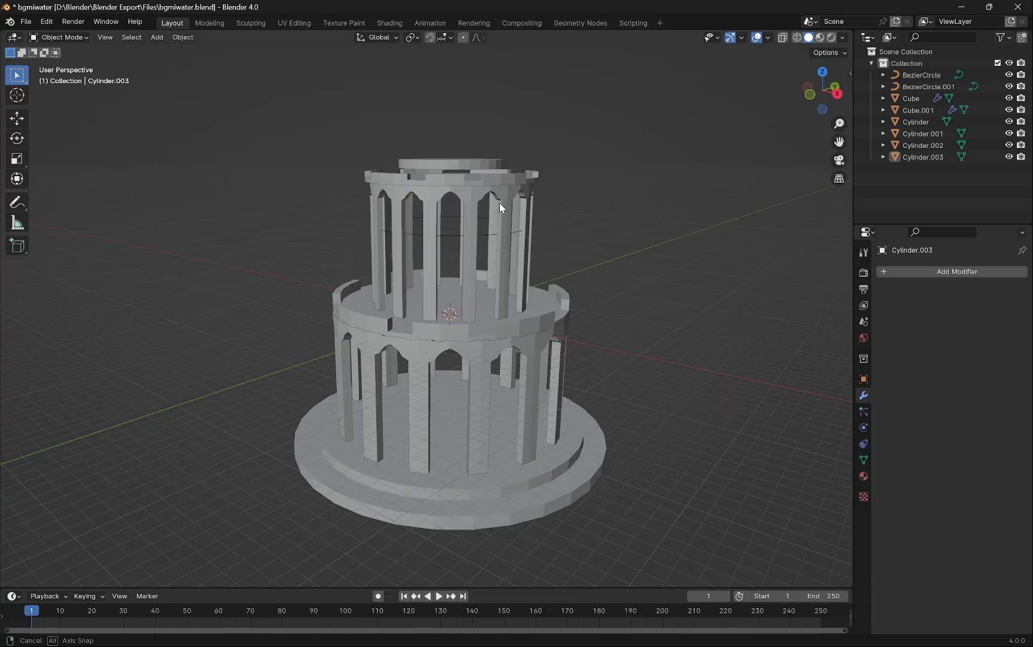
left_click(820, 37)
middle_click_drag(522, 298, 547, 317)
- Select the new cylinder and apply the Quick Liquid effect to it
left_click(488, 173)
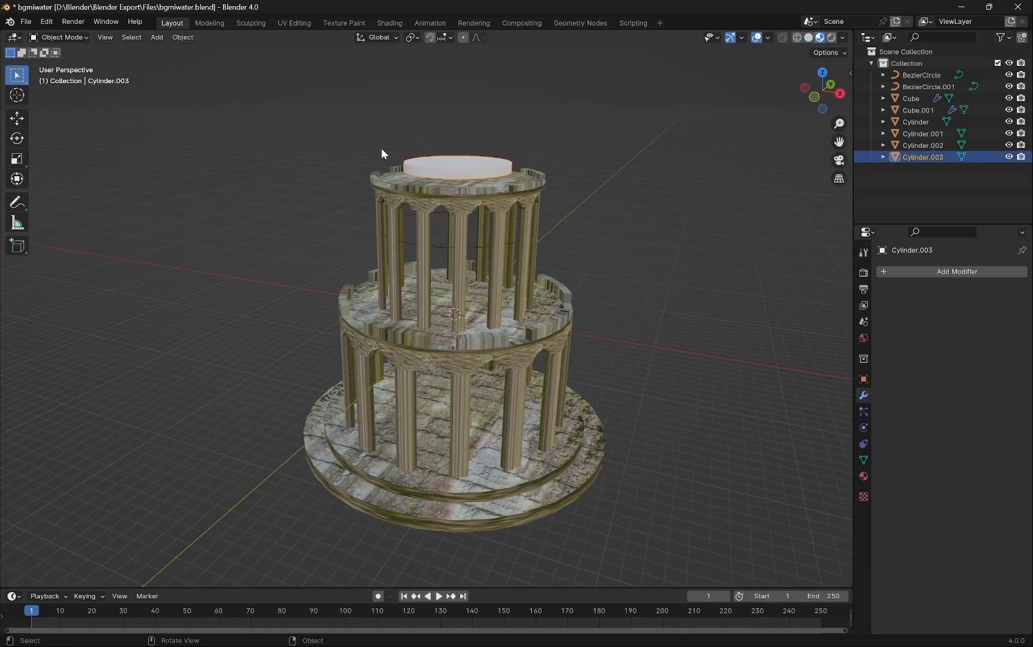
left_click(182, 42)
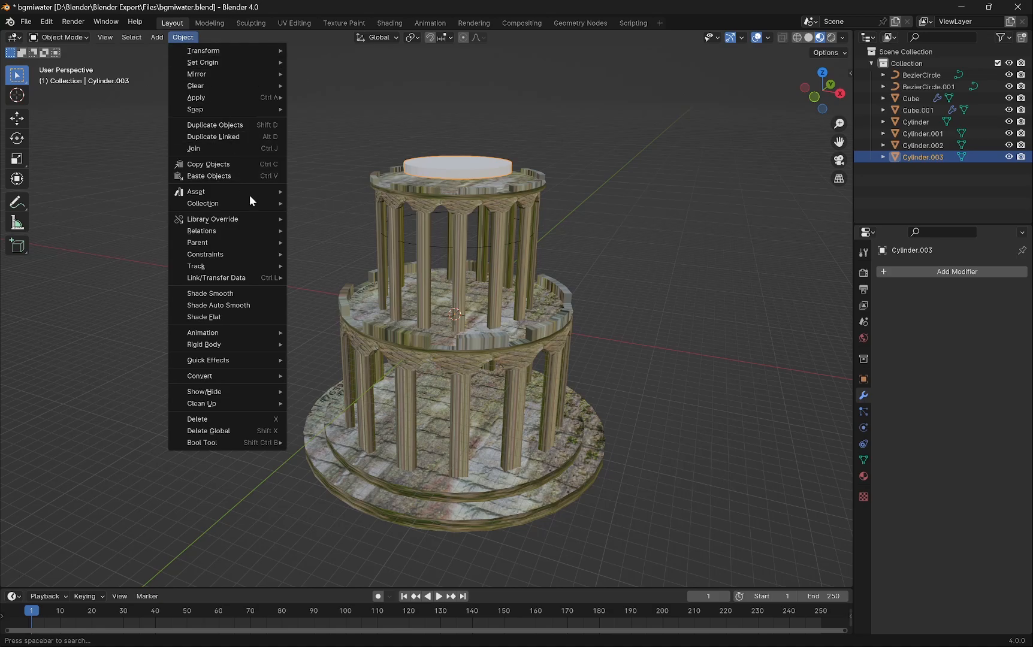
mouse_move(245, 357)
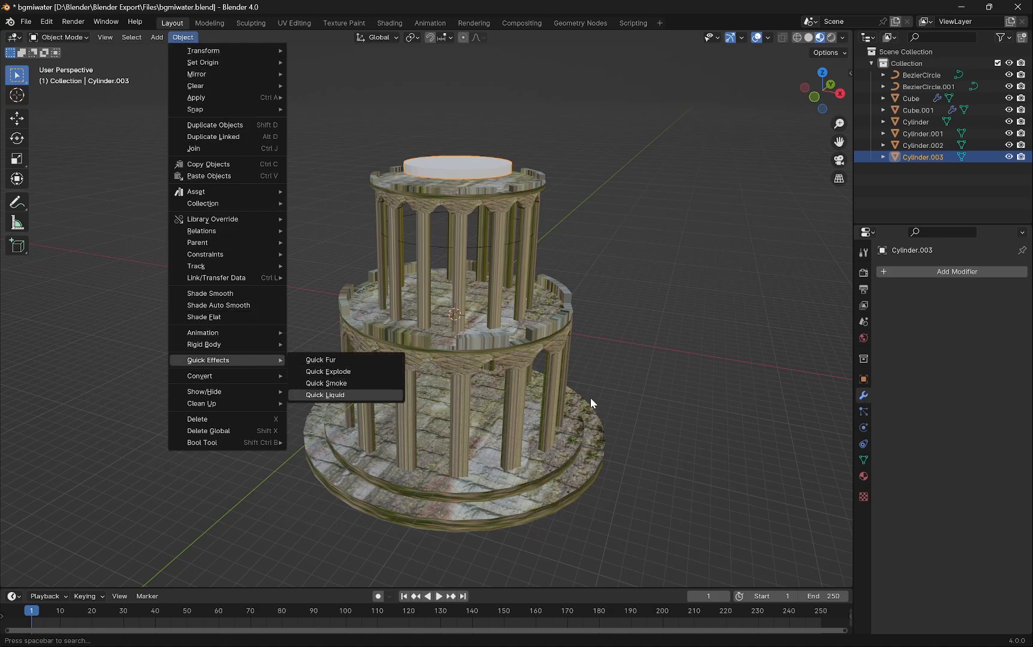
left_click(328, 395)
- In Edit Mode front view, scale the liquid domain uniformly about 3.8 times
middle_click_drag(557, 330, 590, 330)
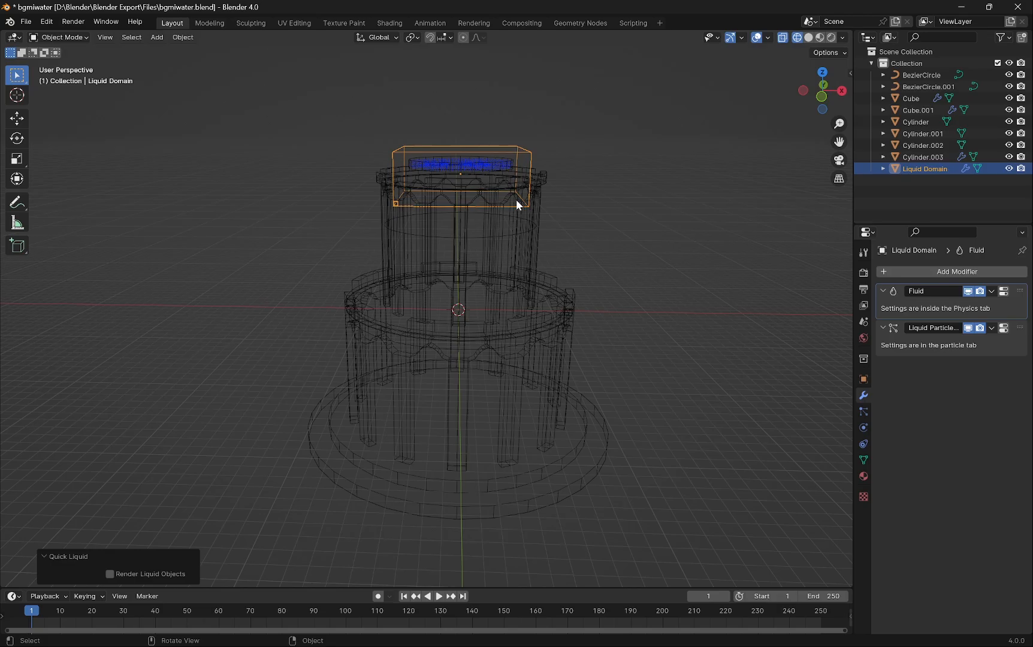
key("Tab")
key("KP_1")
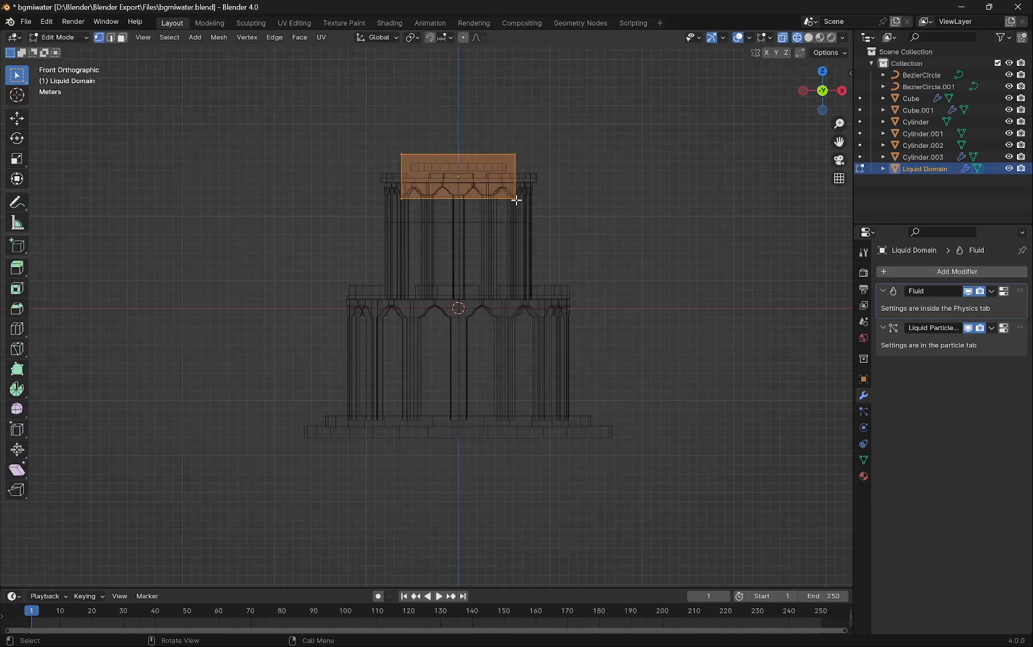
key("s")
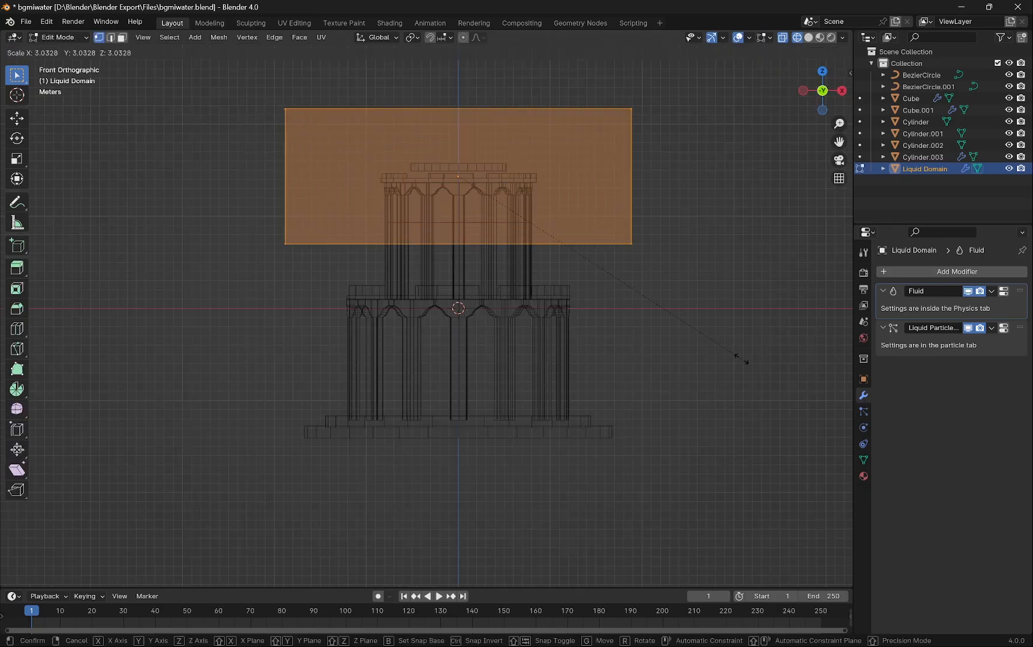
left_click(814, 411)
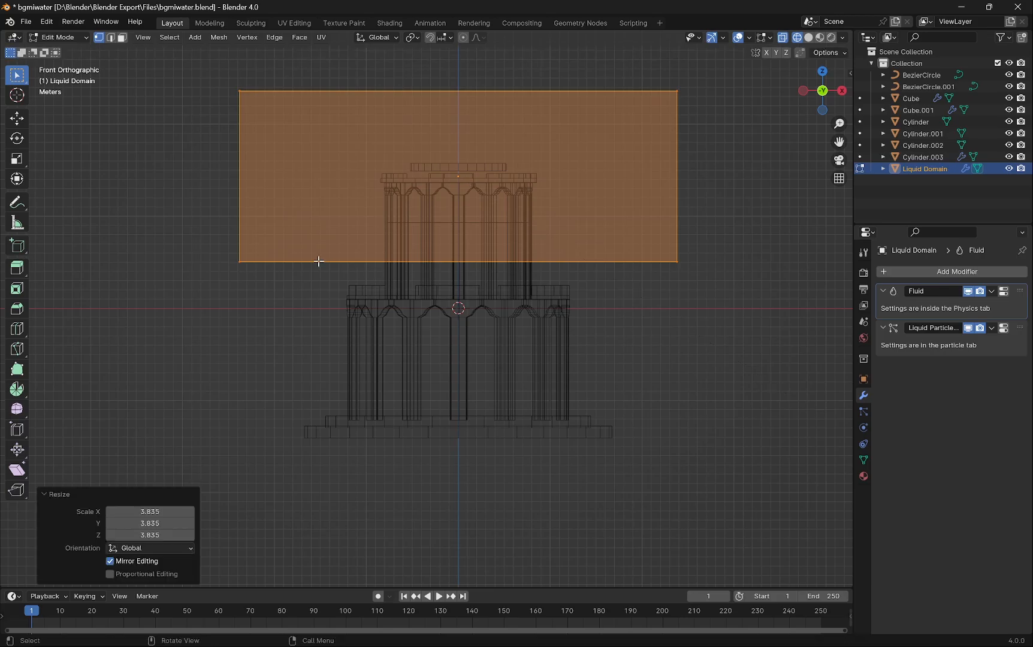
- Select the domain's bottom vertices and move them down about 19.75 m along Z to the tower's base
left_click_drag(199, 231, 767, 384)
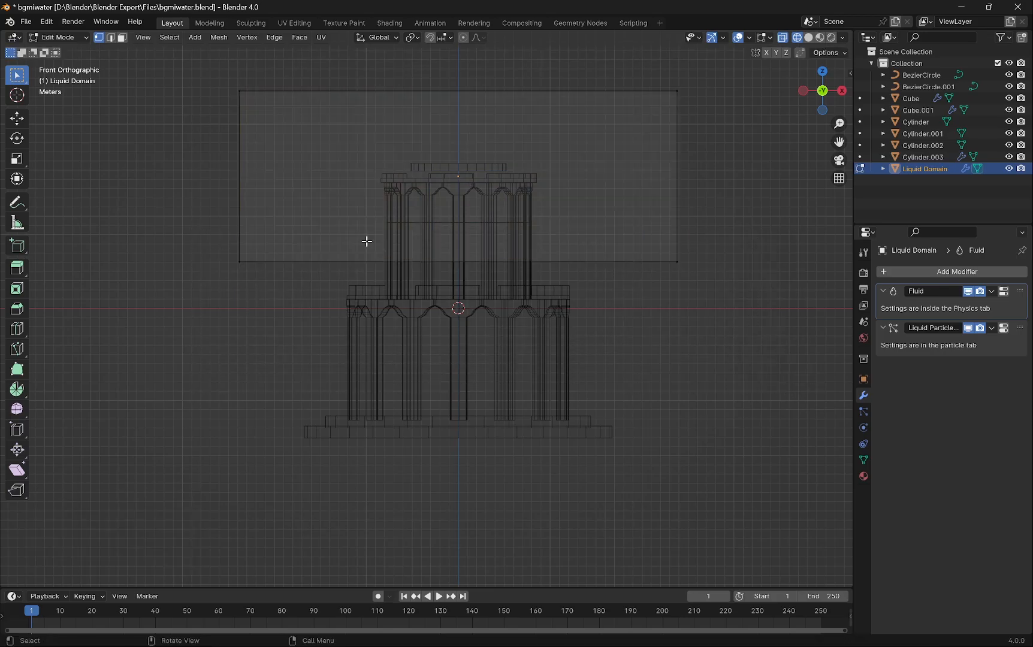
left_click_drag(187, 231, 722, 333)
left_click(722, 333)
left_click_drag(201, 226, 743, 294)
left_click_drag(251, 243, 264, 247)
left_click_drag(135, 224, 728, 305)
key("g")
key("z")
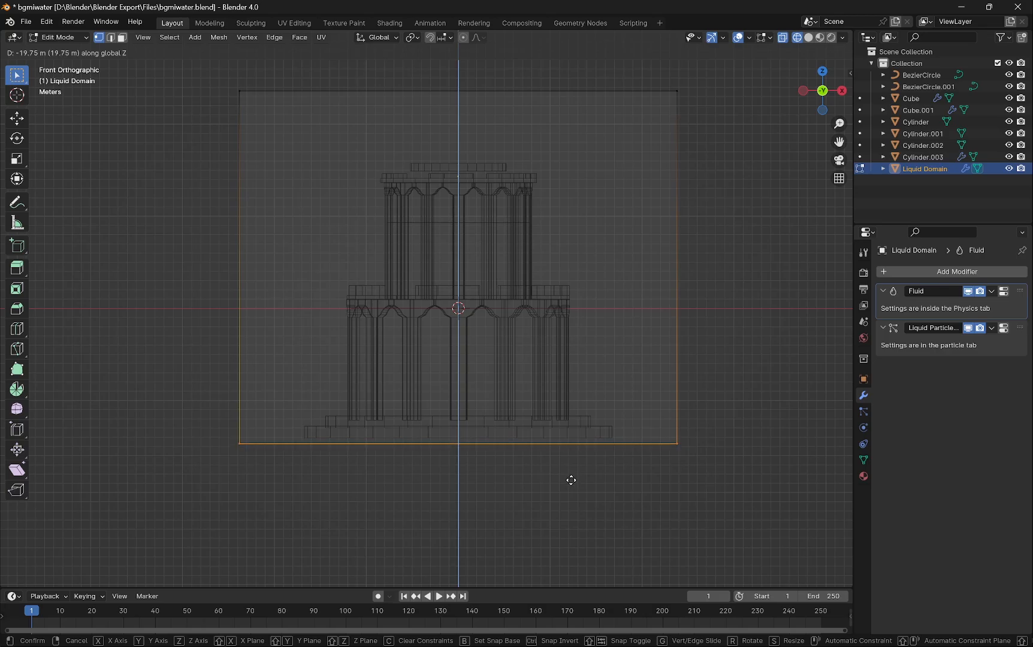
left_click(571, 480)
- Widen the domain's bottom face about 1.1 times and return to Object Mode
middle_click_drag(572, 480, 666, 476)
key("s")
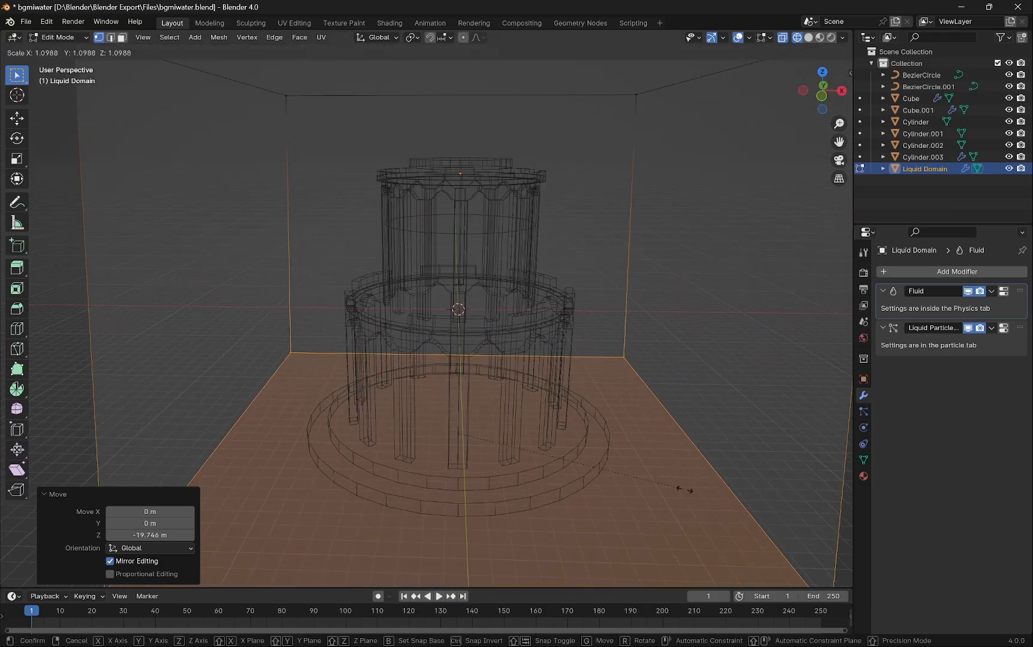
left_click(722, 486)
mouse_move(678, 432)
middle_mouse_down()
mouse_move(643, 456)
mouse_move(682, 445)
mouse_move(676, 435)
middle_mouse_up()
key("Tab")
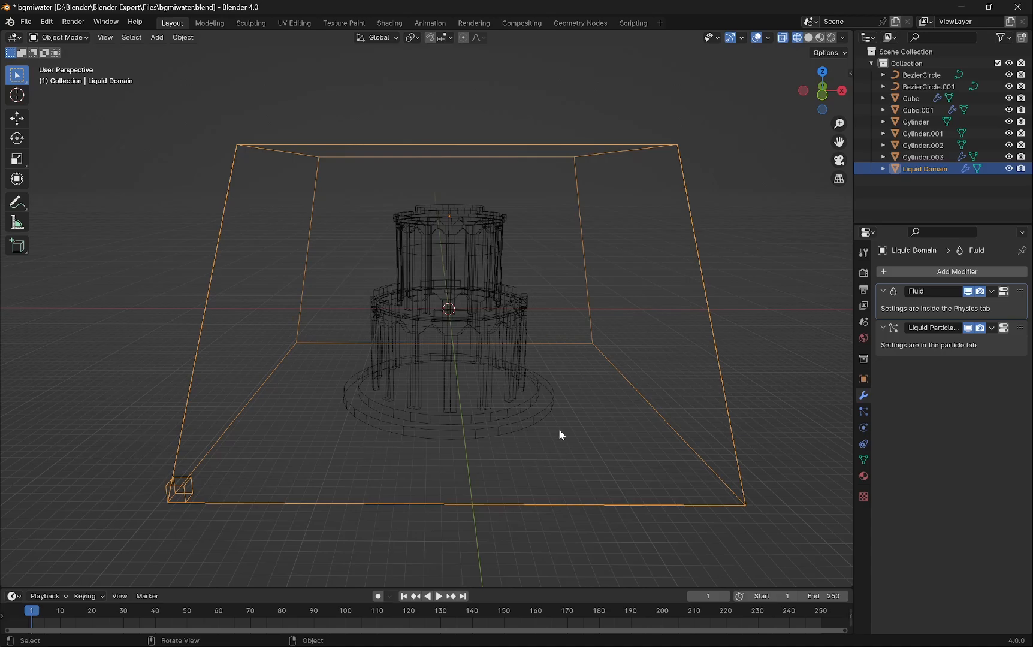
key("shift+a")
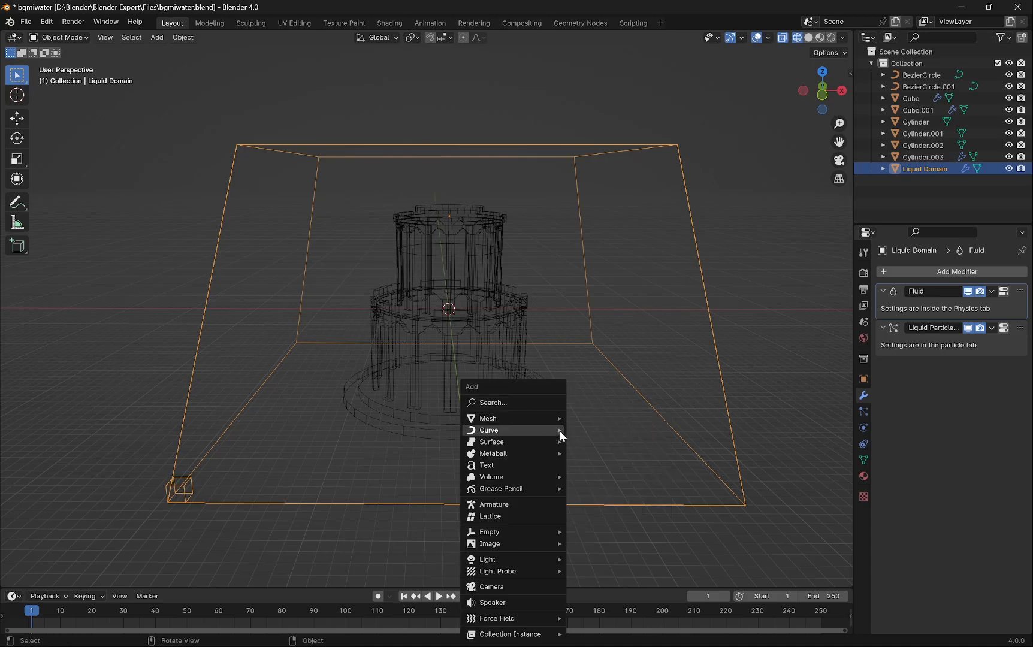
mouse_move(549, 429)
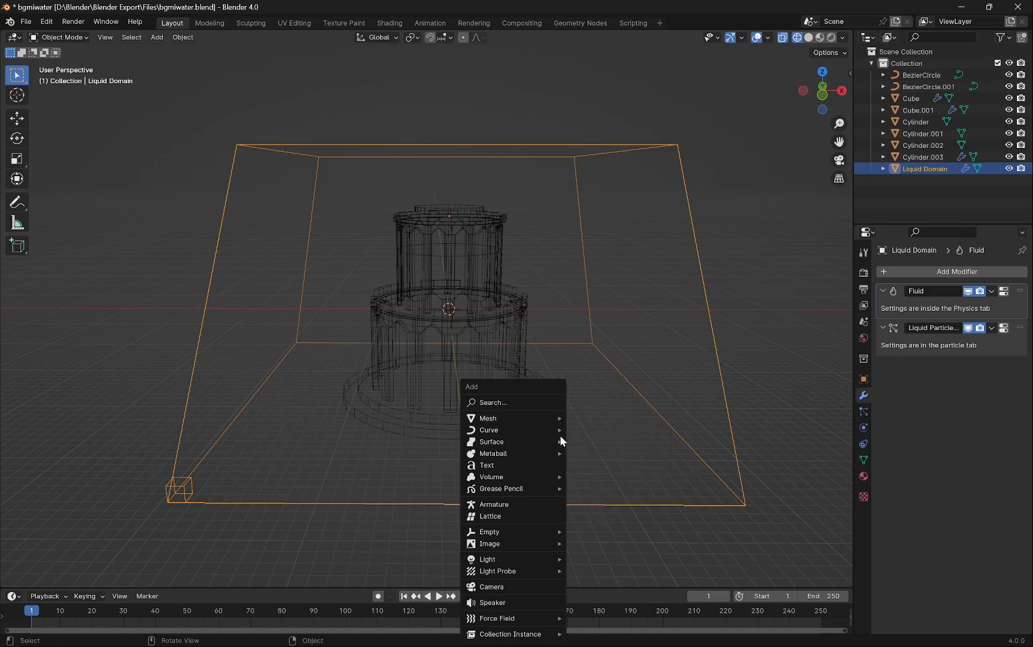
key("Escape")
- Add a plane and scale it uniformly about 25.8 times to cover the domain's footprint
left_click(756, 258)
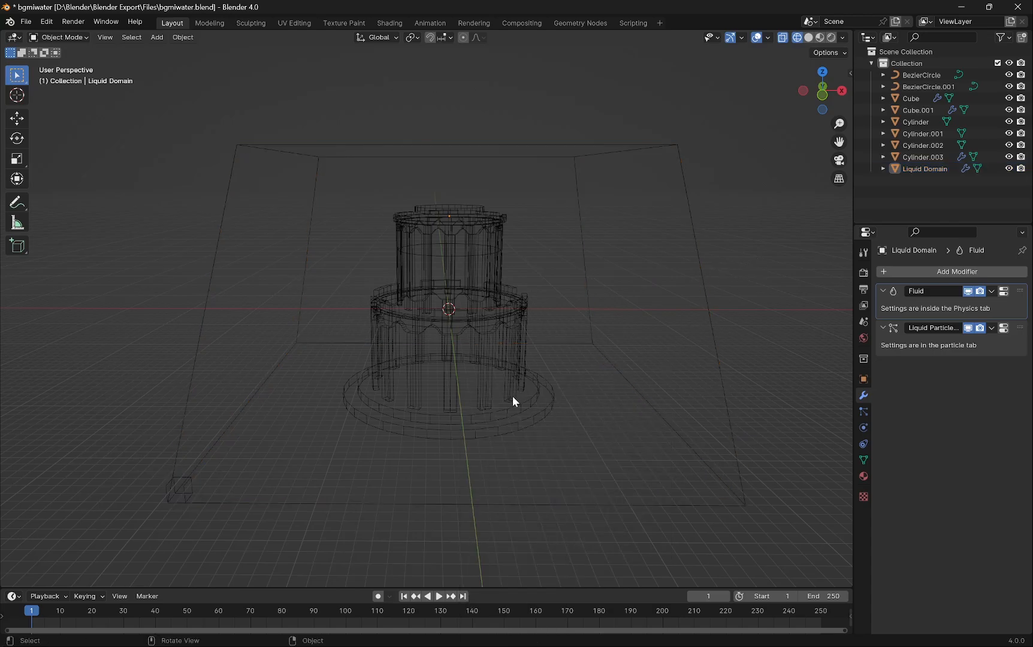
key("shift+a")
mouse_move(472, 399)
left_click(583, 400)
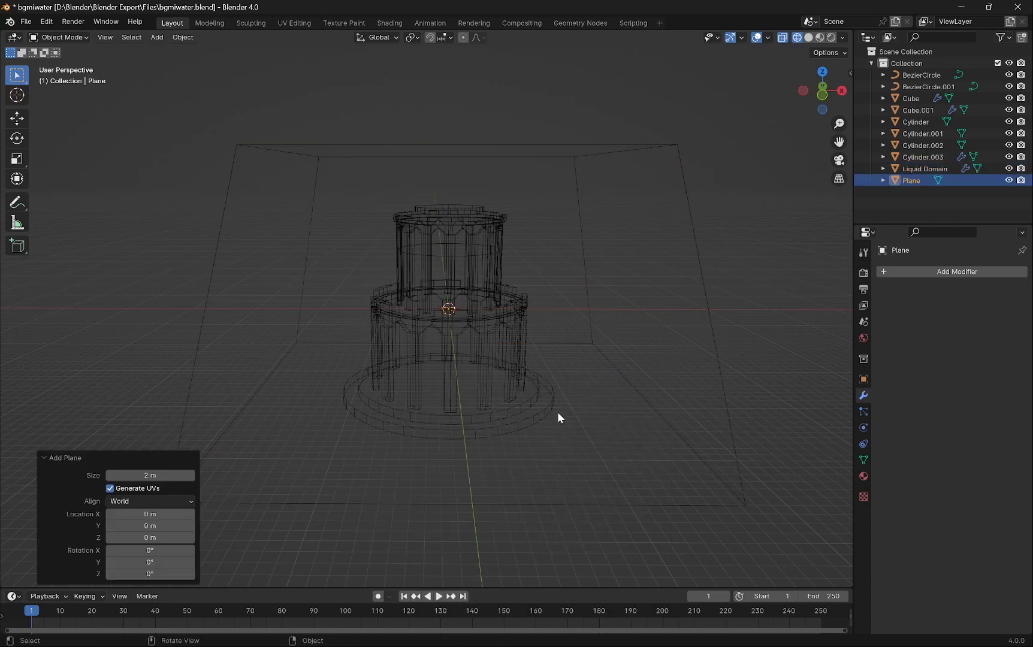
key("s")
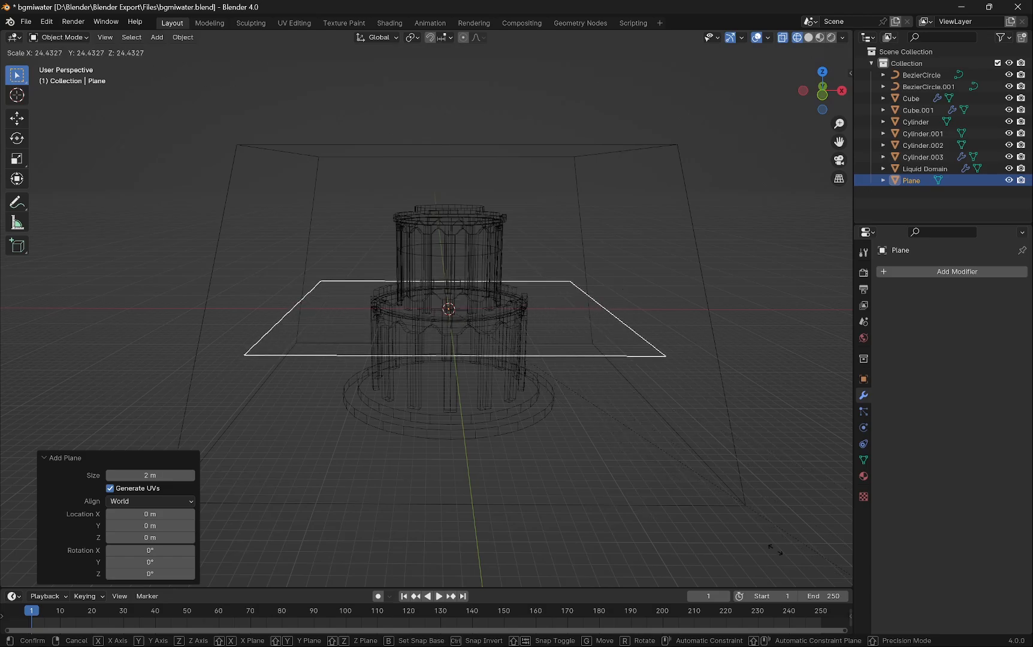
left_click(116, 74)
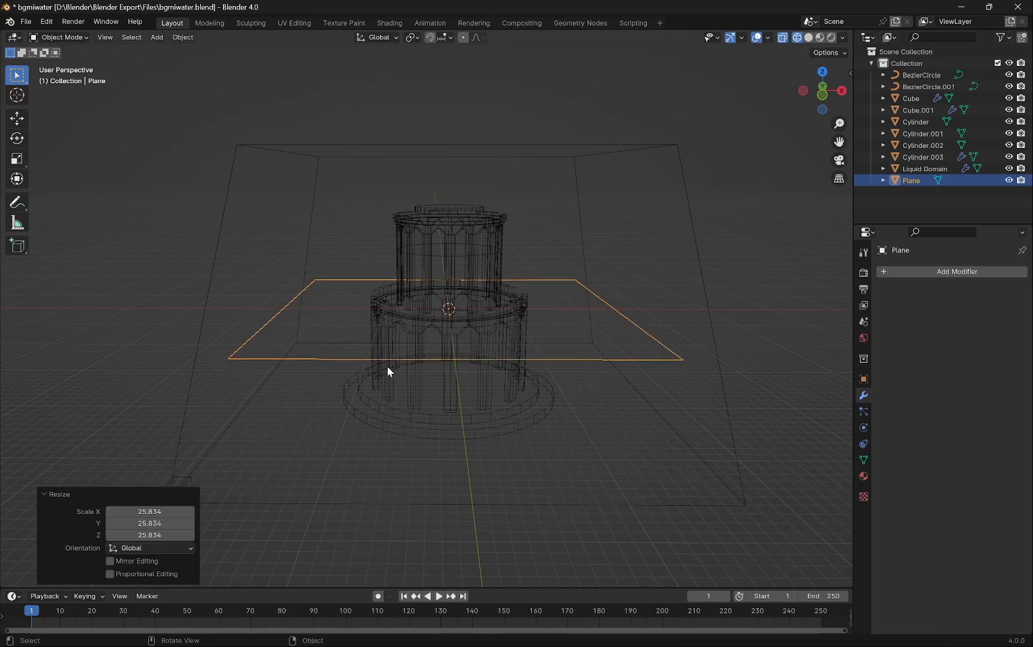
- In front view, move the plane down about 14 m along Z to the tower's base
key("KP_7")
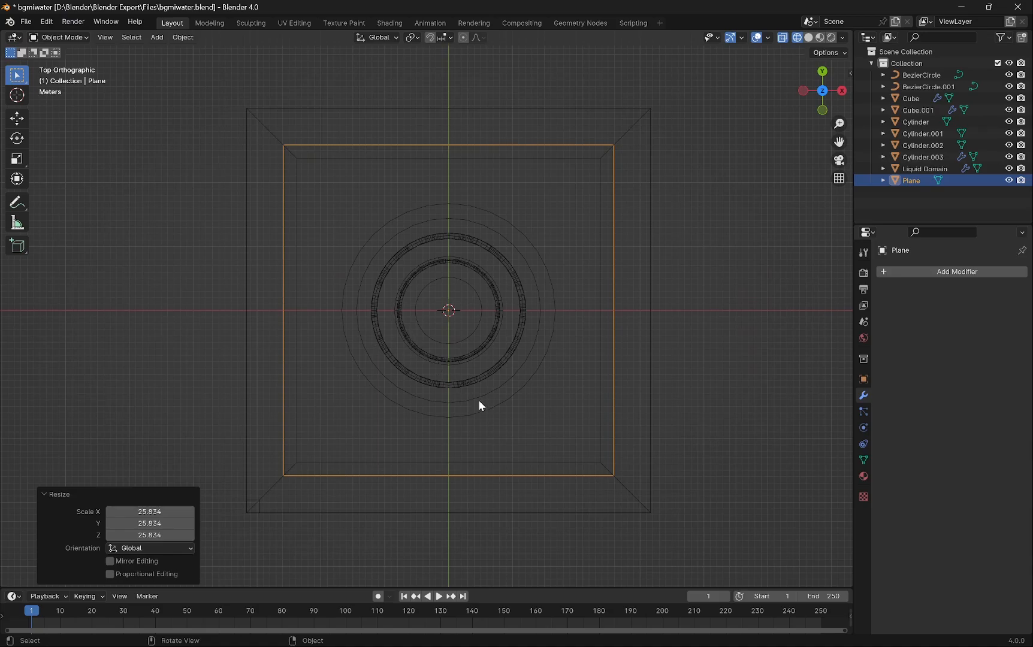
key("KP_1")
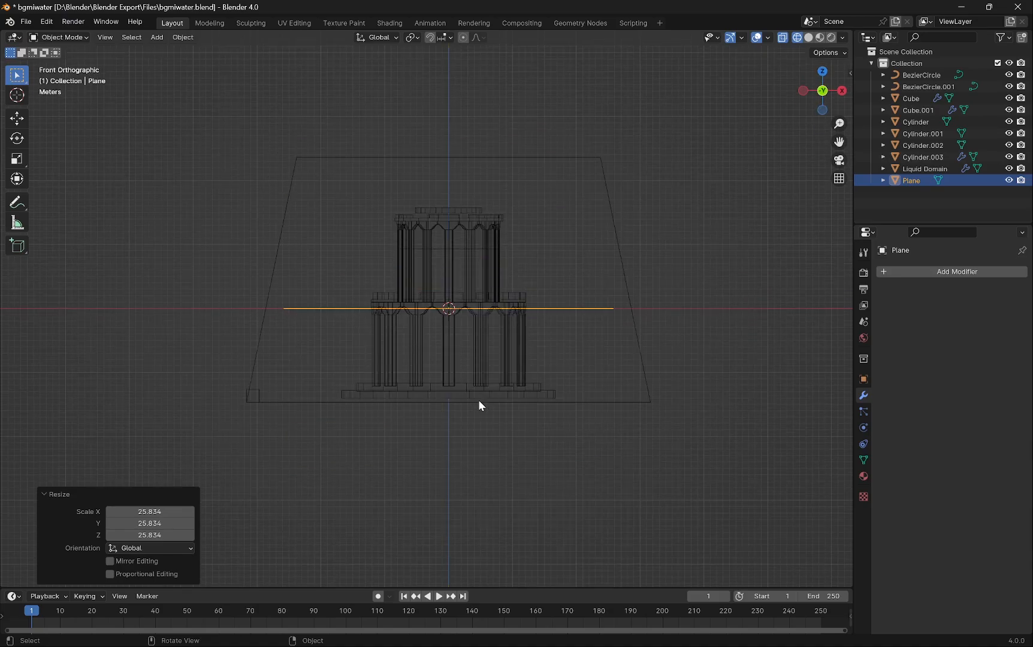
key("g")
key("z")
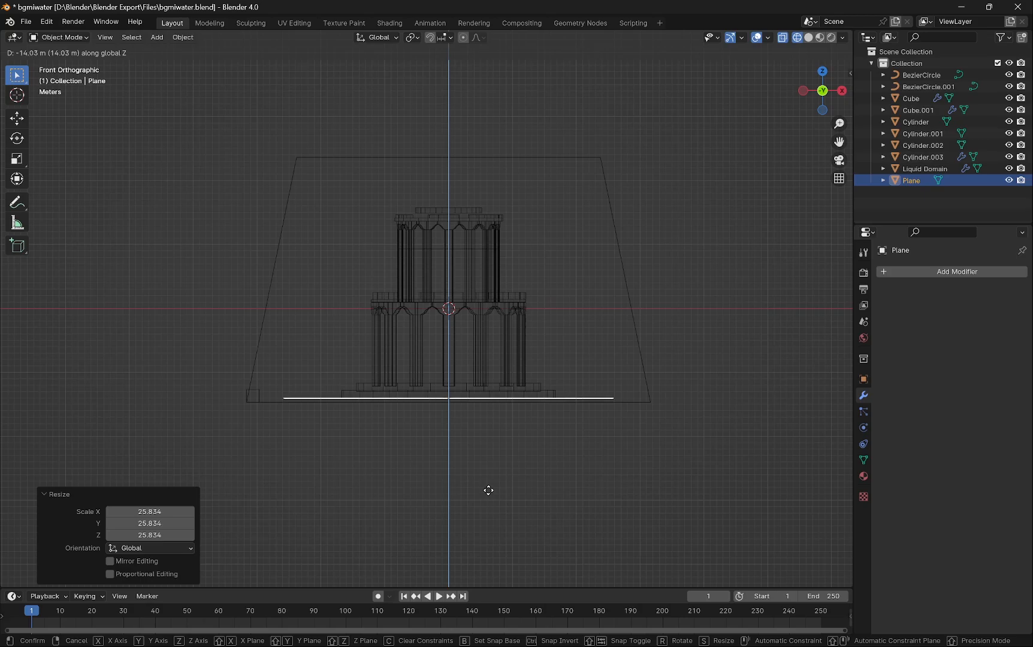
left_click(489, 491)
- Assign the existing material named Material to the plane and preview it in Material Preview shading before returning to wireframe
mouse_move(495, 416)
middle_mouse_down()
mouse_move(500, 424)
mouse_move(477, 424)
mouse_move(489, 422)
middle_mouse_up()
scroll(489, 422, "down", 3)
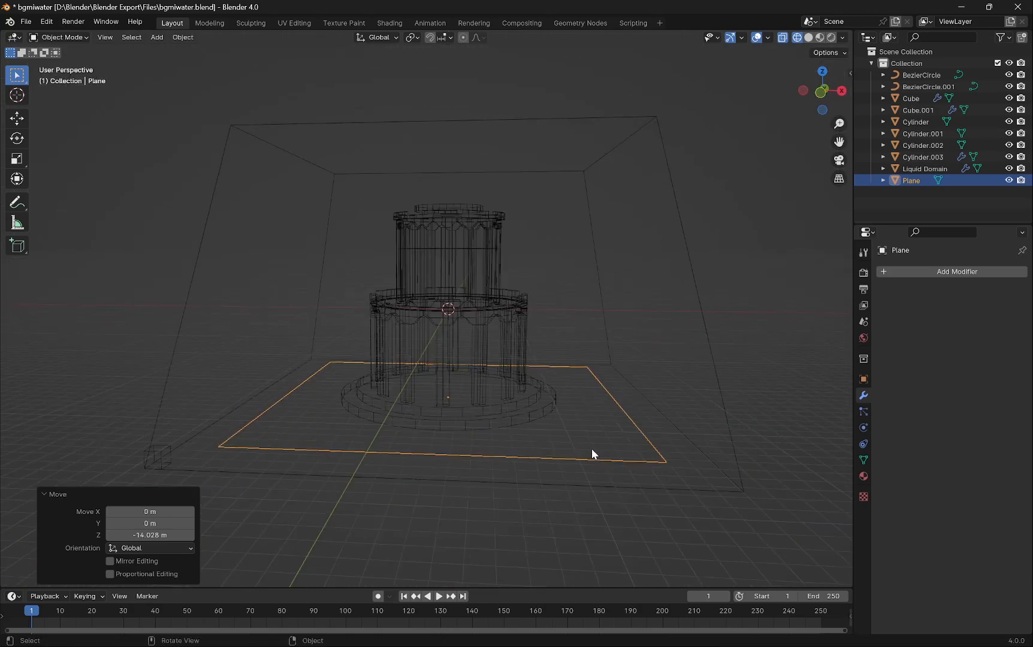
left_click(864, 477)
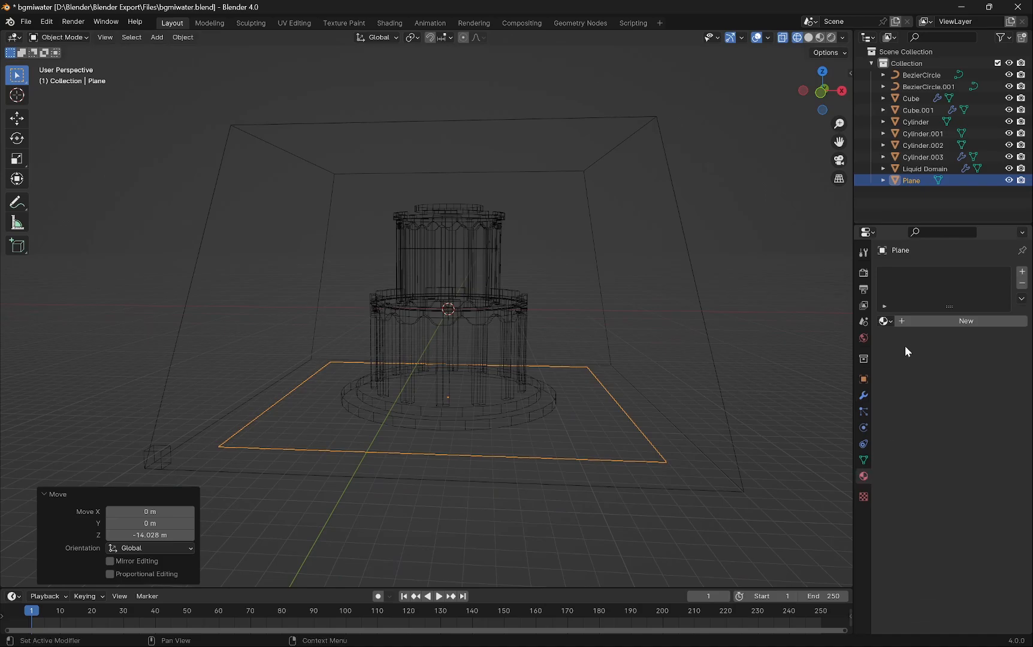
left_click(889, 322)
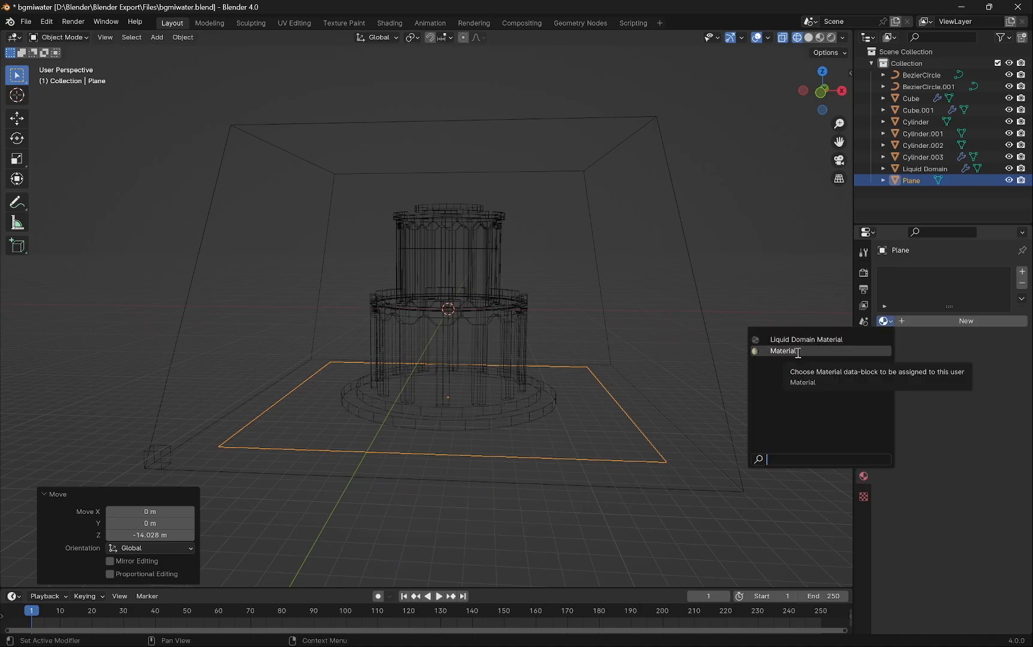
left_click(797, 352)
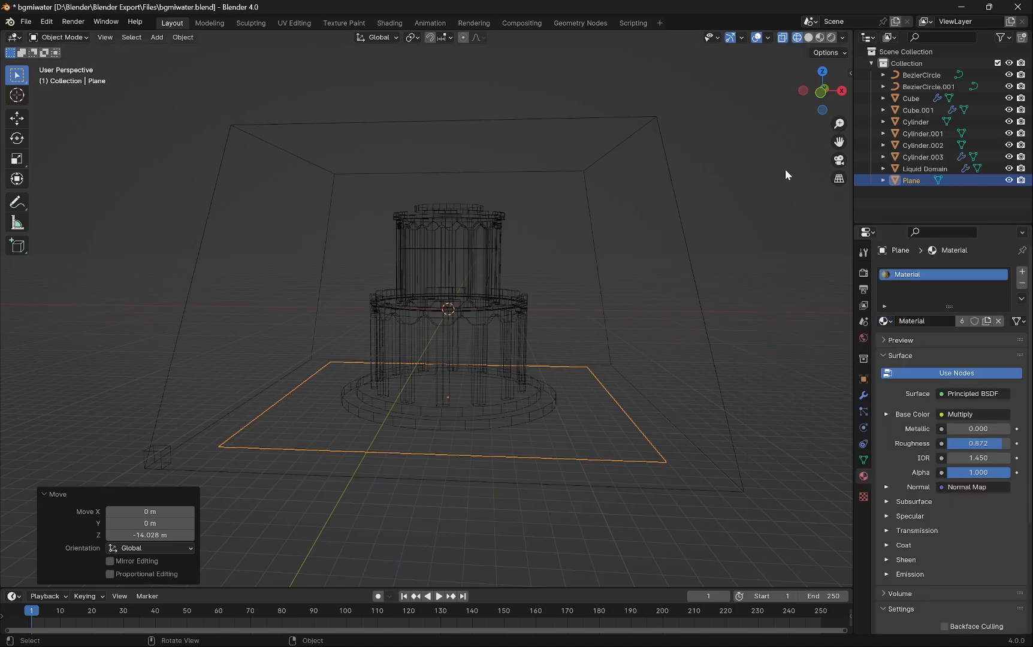
left_click(820, 37)
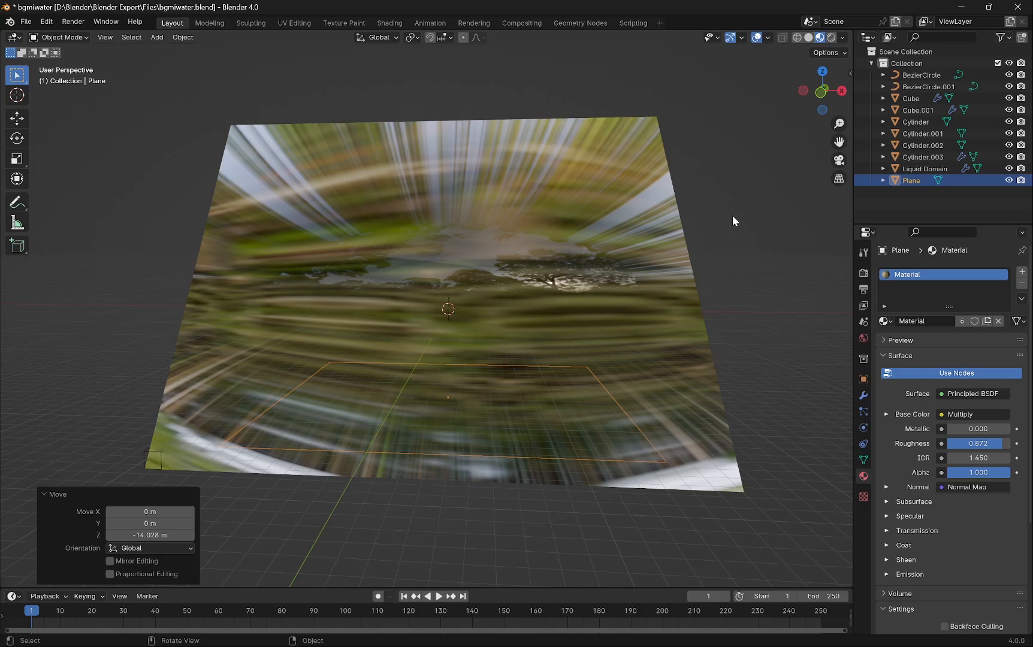
left_click(797, 37)
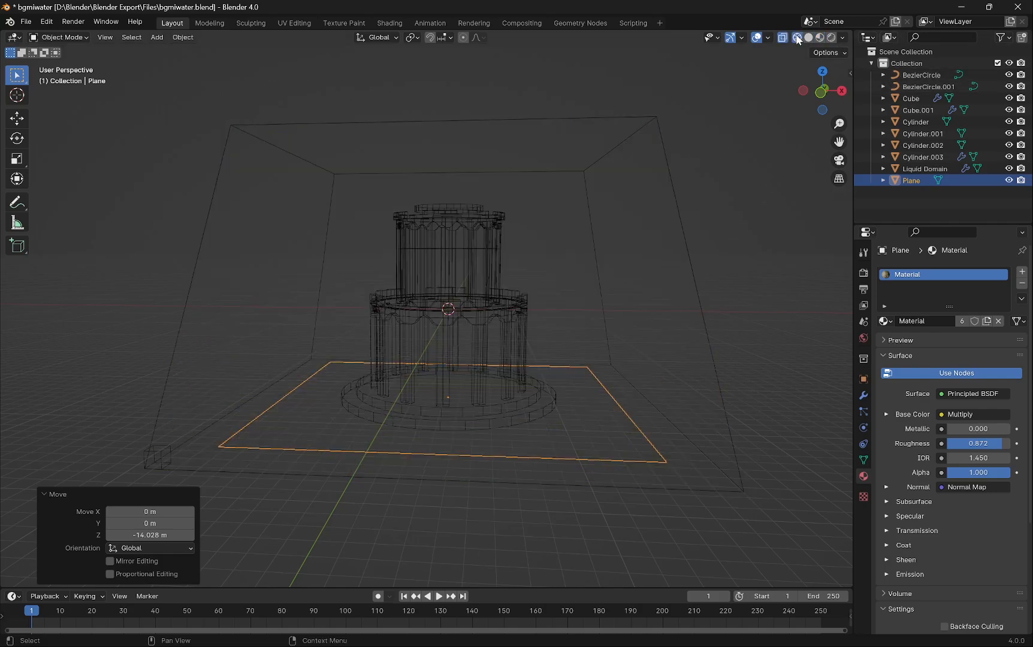
- Select the tower's top rim cylinder and add Fluid physics to it with type Effector
middle_click_drag(735, 253, 677, 317)
left_click(474, 210)
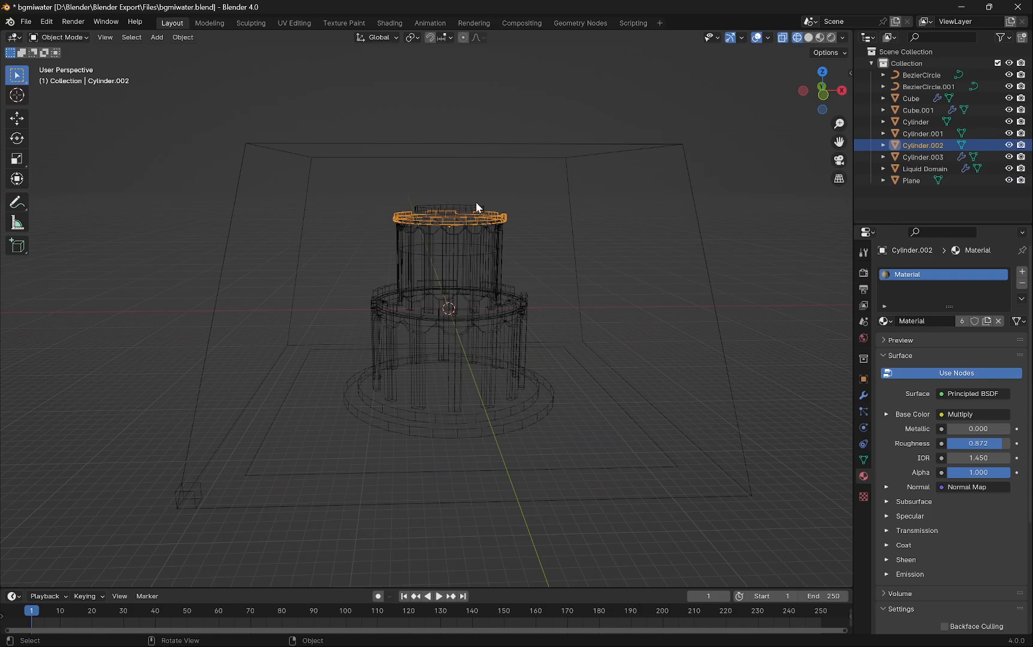
left_click(474, 229)
left_click(482, 220)
left_click(864, 444)
left_click(864, 397)
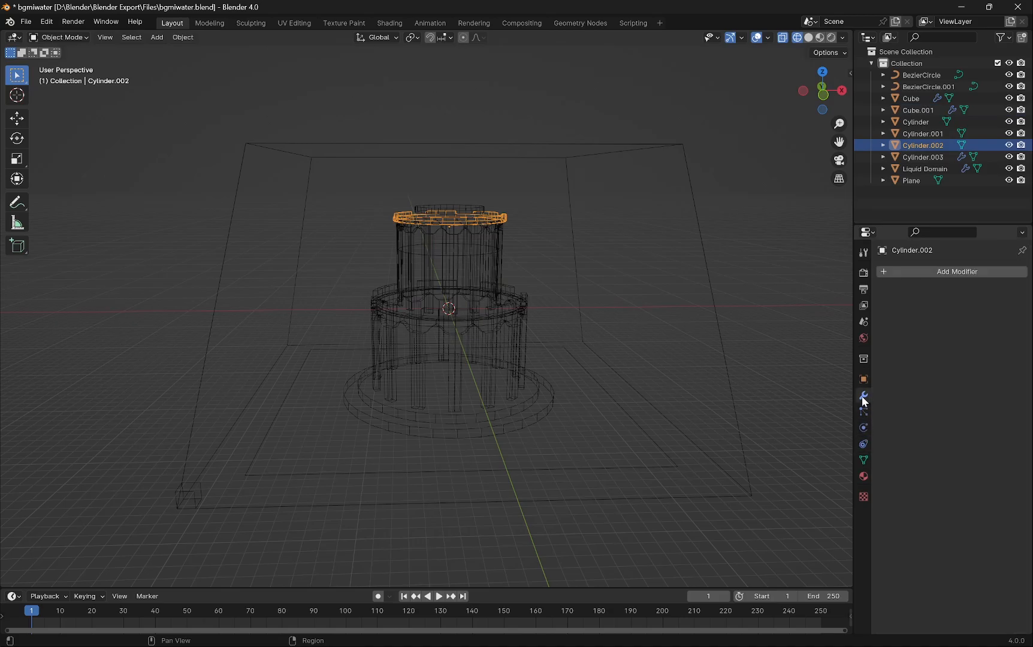
left_click(859, 411)
left_click(864, 428)
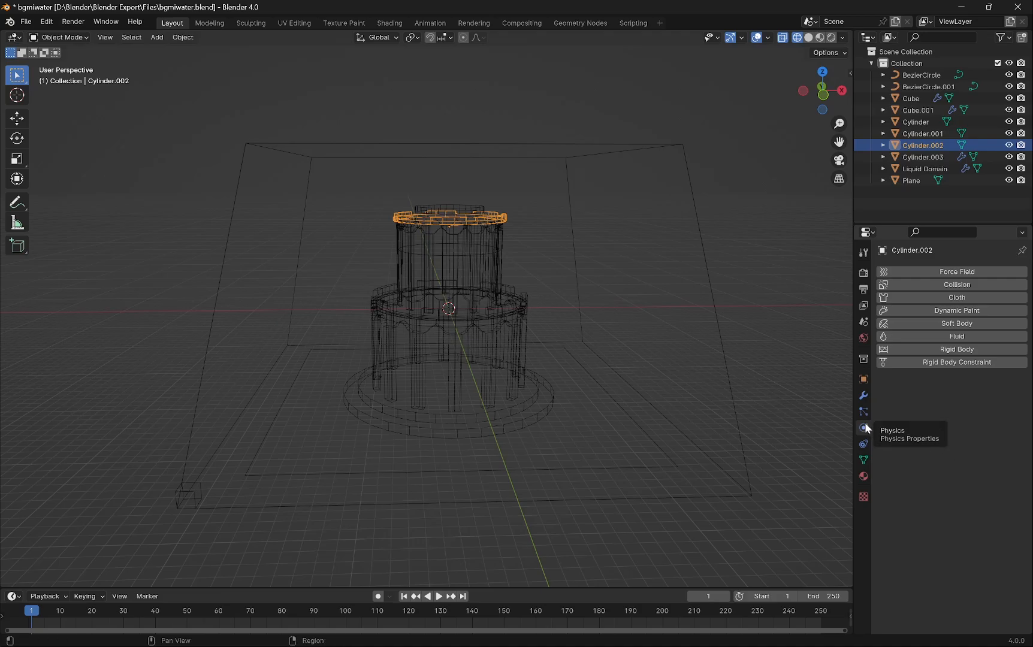
left_click(955, 337)
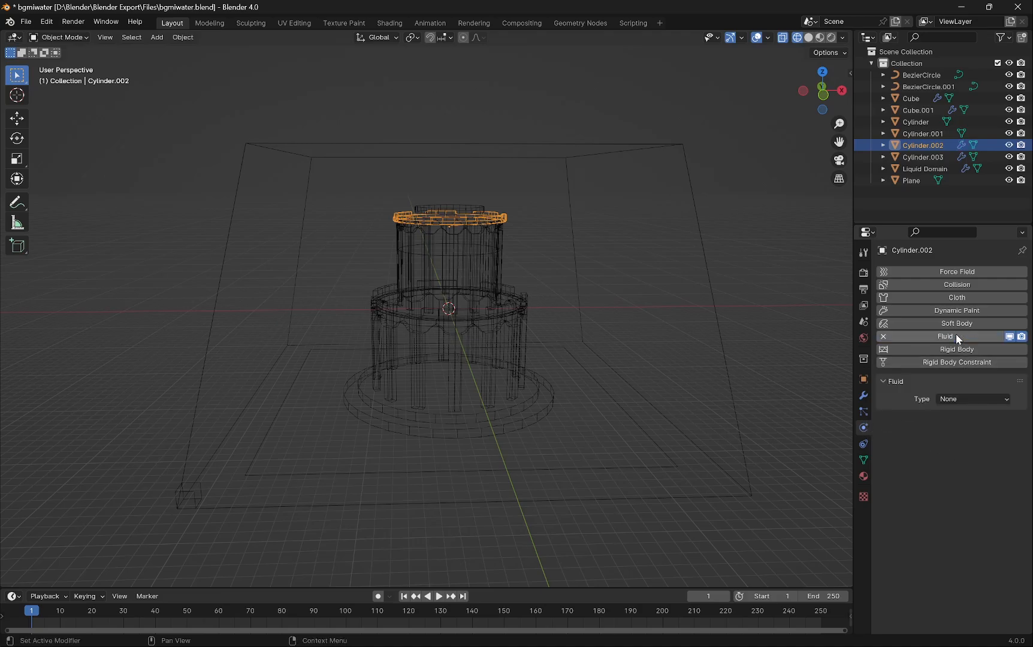
left_click(957, 399)
left_click(960, 450)
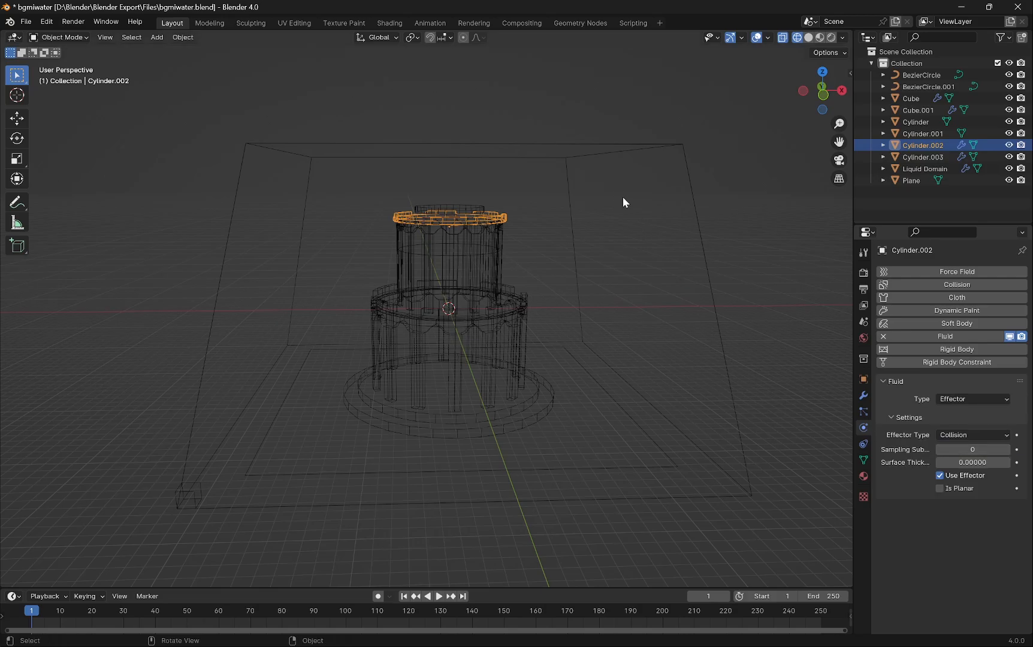
- Select the flattened liquid source cylinder and set its Flow Behavior to Inflow
left_click(607, 148)
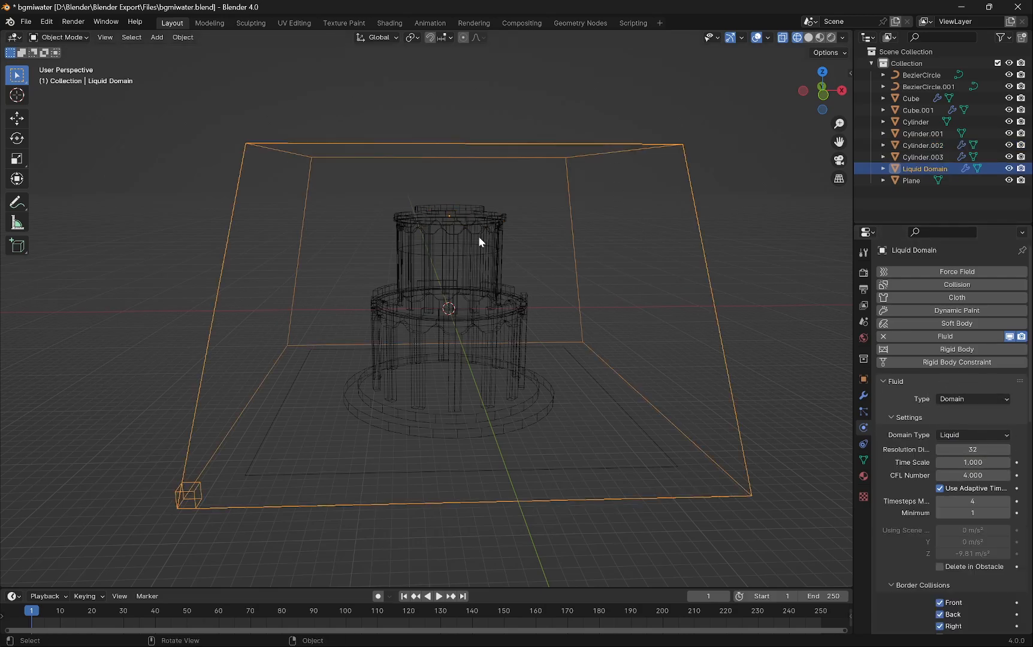
left_click(448, 205)
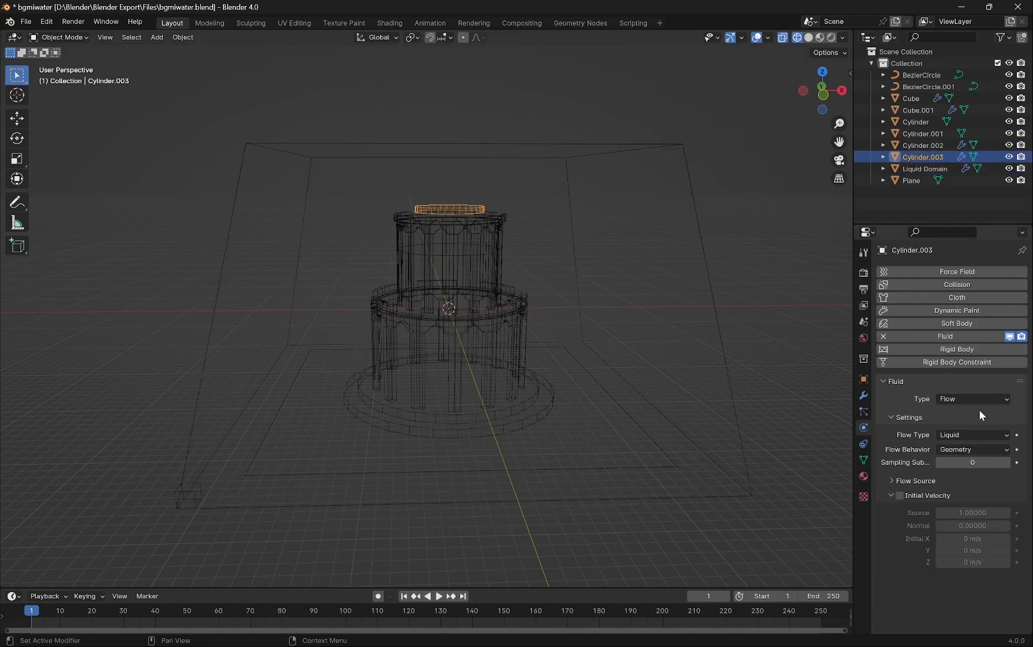
left_click(962, 450)
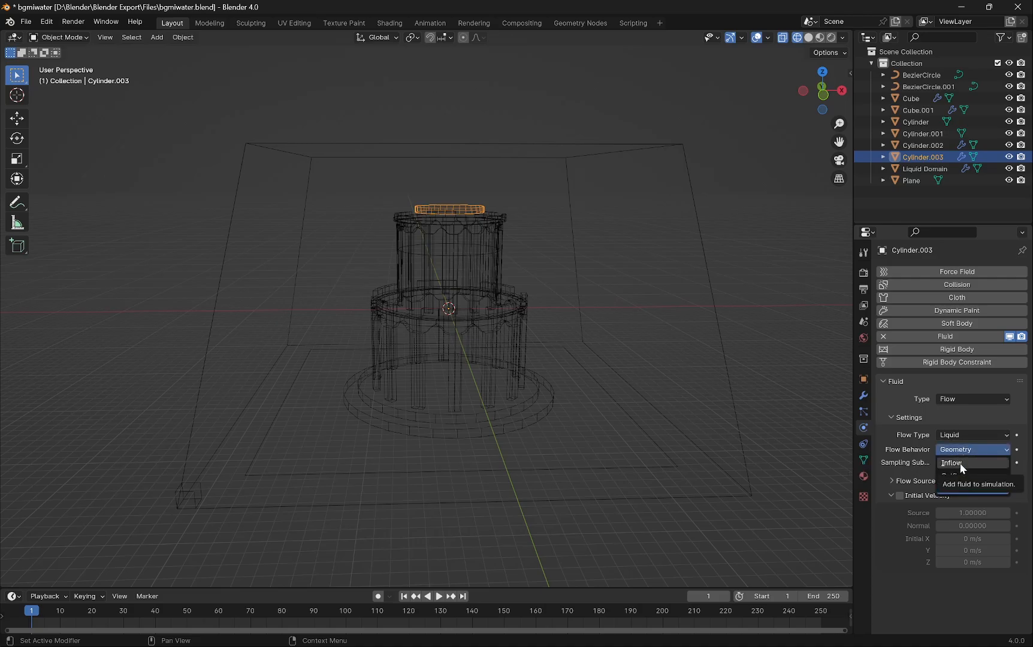
left_click(959, 463)
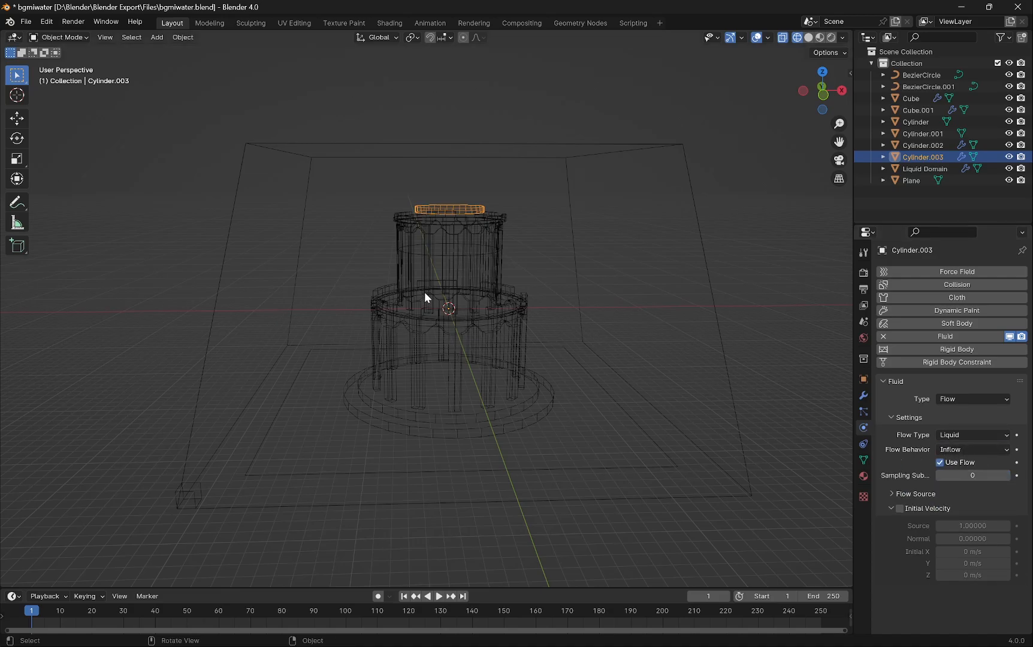
- Select the top rim cylinder and enable Is Planar on its fluid effector
left_click(447, 229)
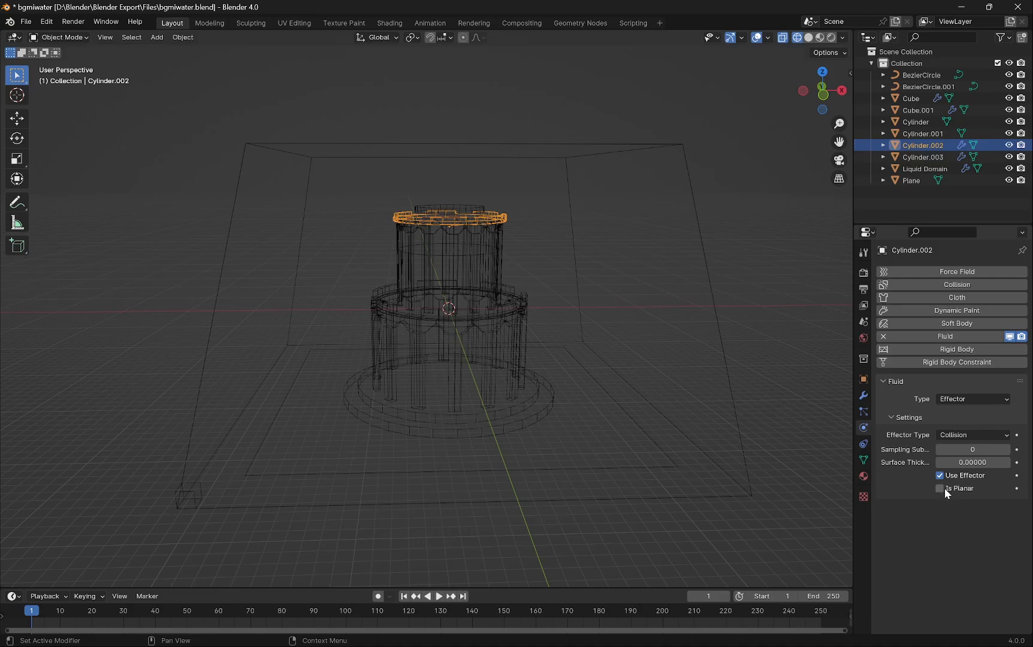
scroll(482, 264, "up", 3)
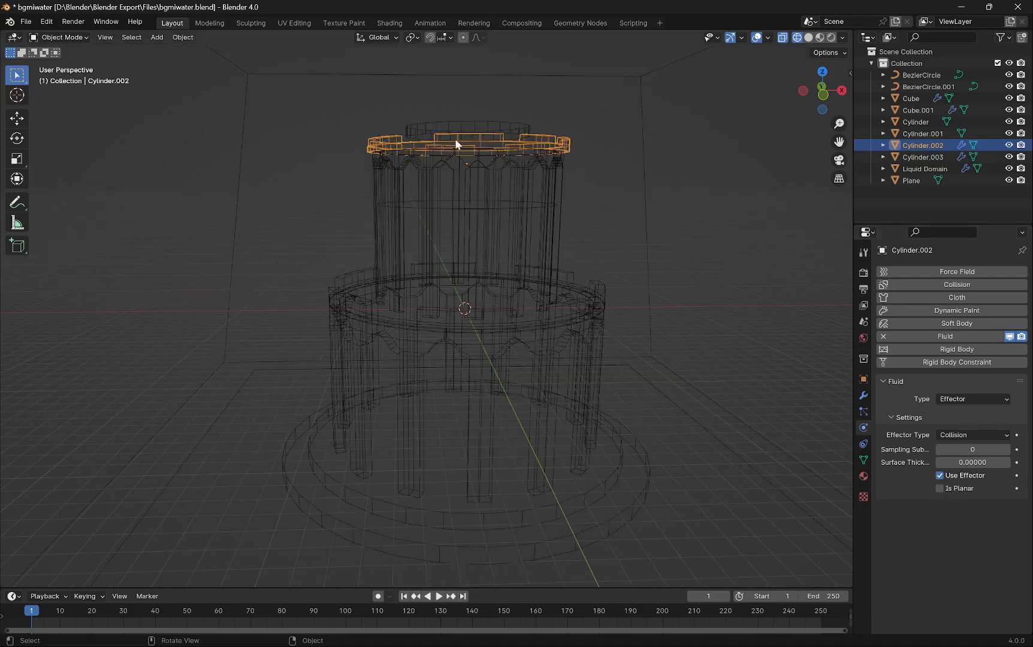
left_click(941, 489)
- Select the upper ring of columns and add Fluid physics with type Effector
left_click(426, 176)
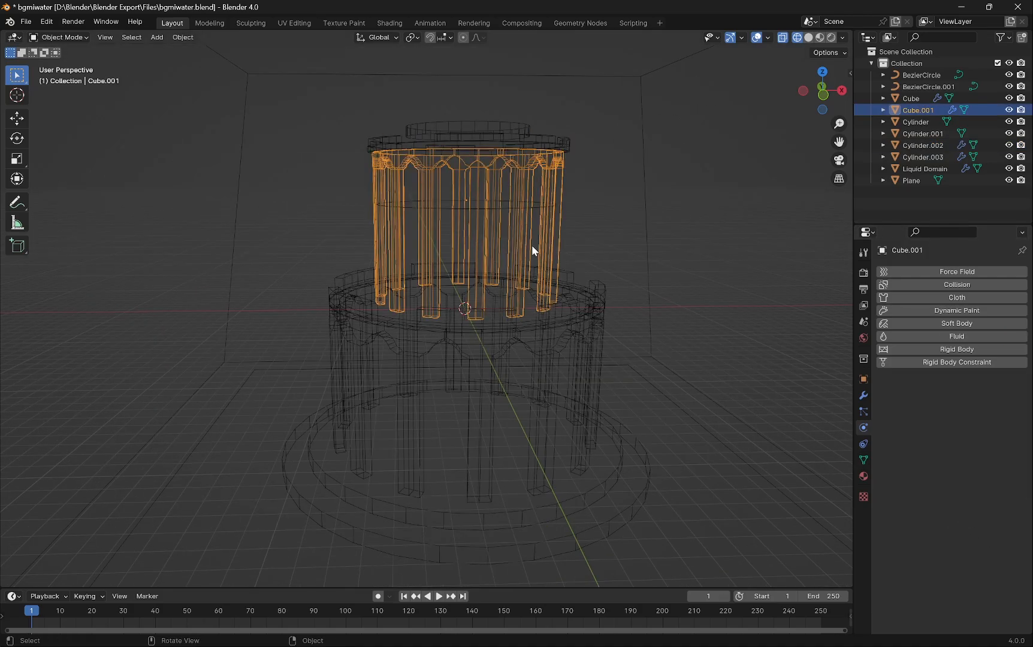
left_click(946, 338)
left_click(959, 399)
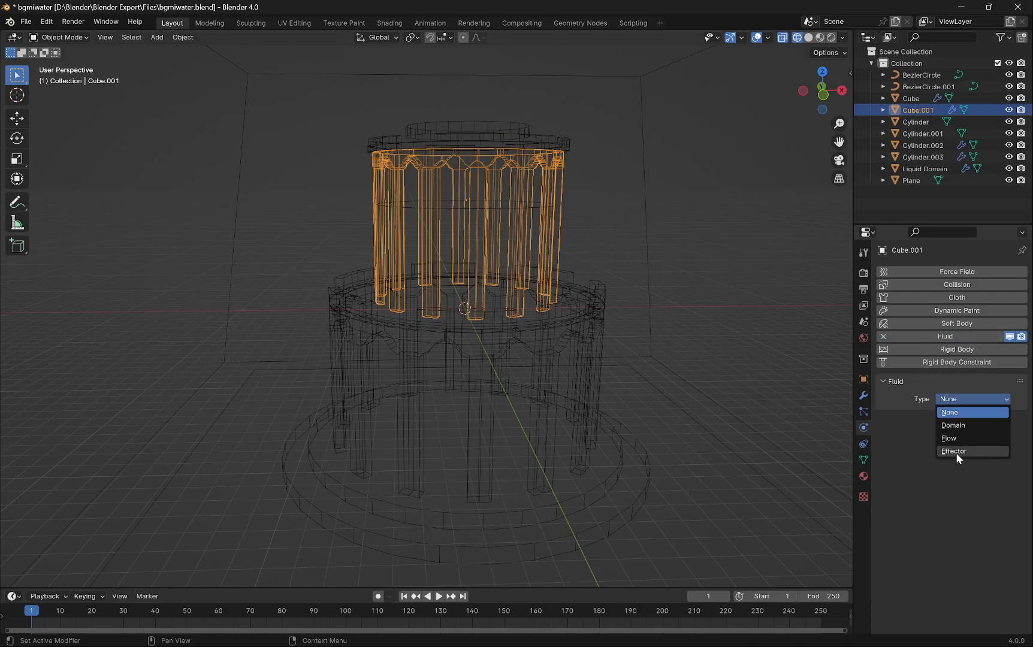
left_click(957, 454)
- Select the middle rim cylinder and add Fluid physics with type Effector
left_click(482, 321)
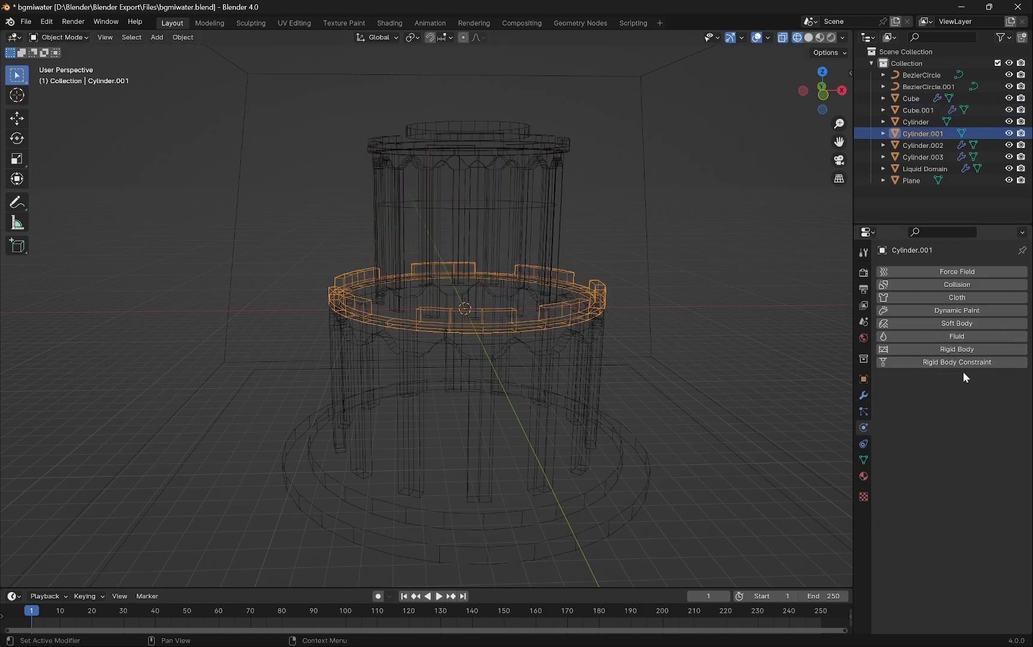
left_click(957, 336)
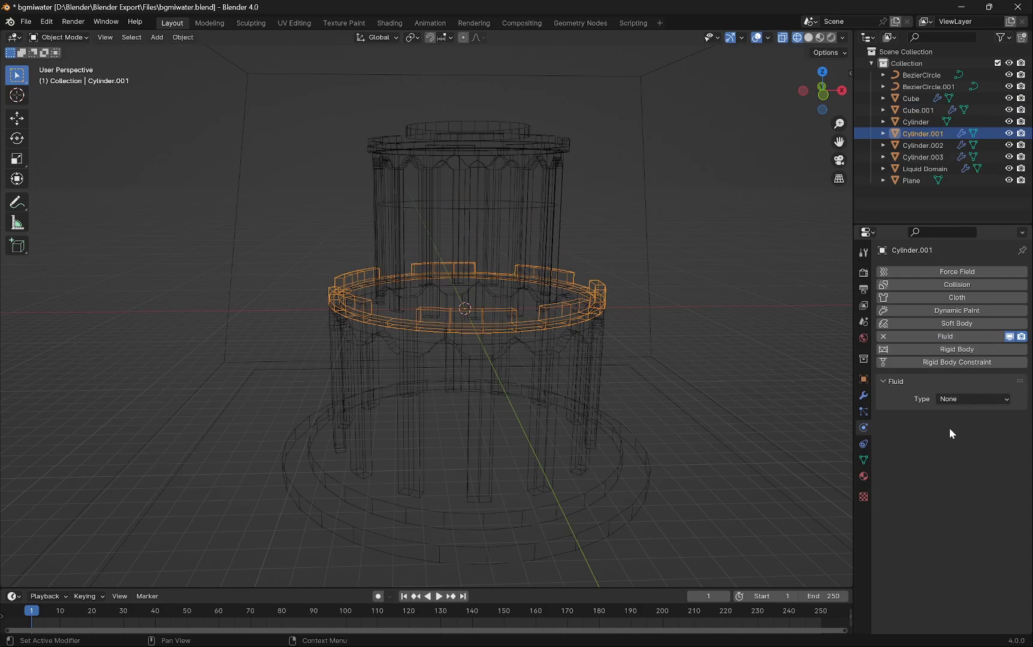
left_click(955, 400)
left_click(957, 400)
left_click(959, 400)
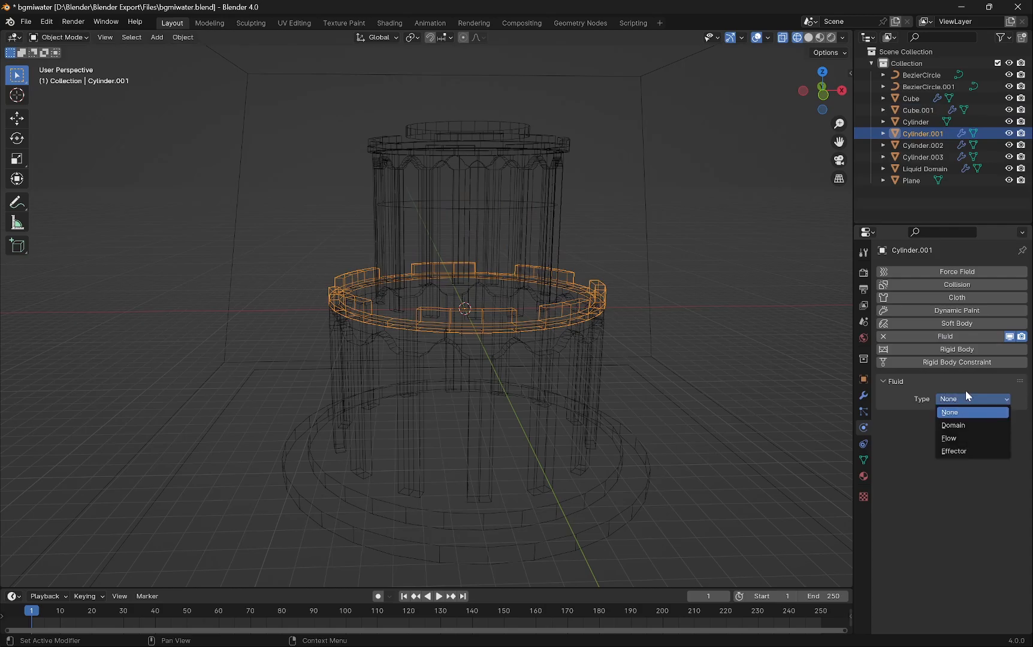
left_click(965, 451)
- Enable Is Planar on the middle rim cylinder's fluid effector
left_click(491, 347)
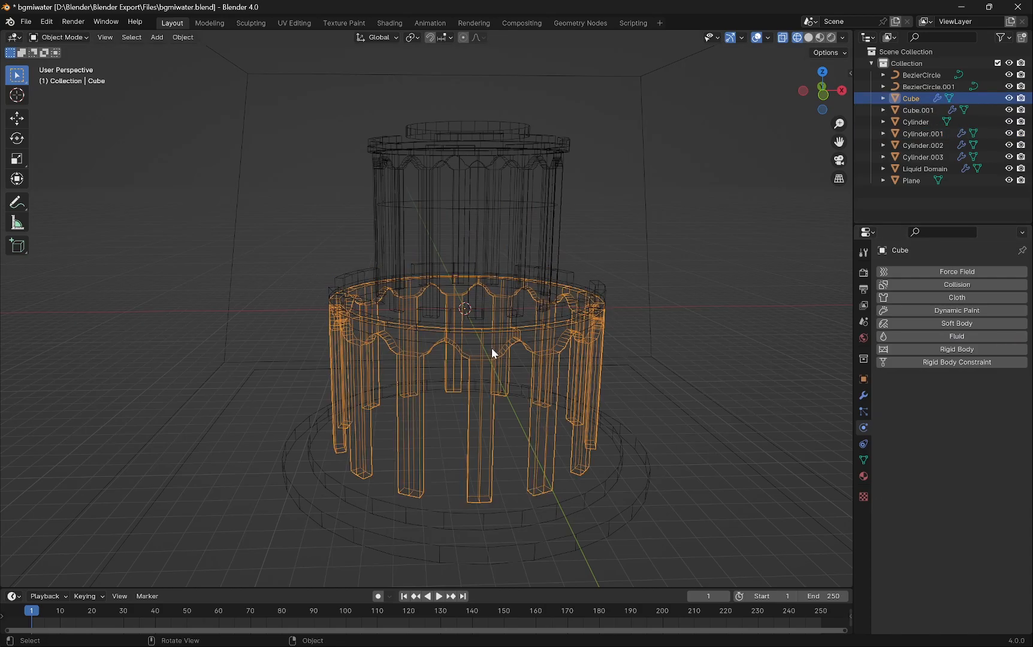
left_click(456, 311)
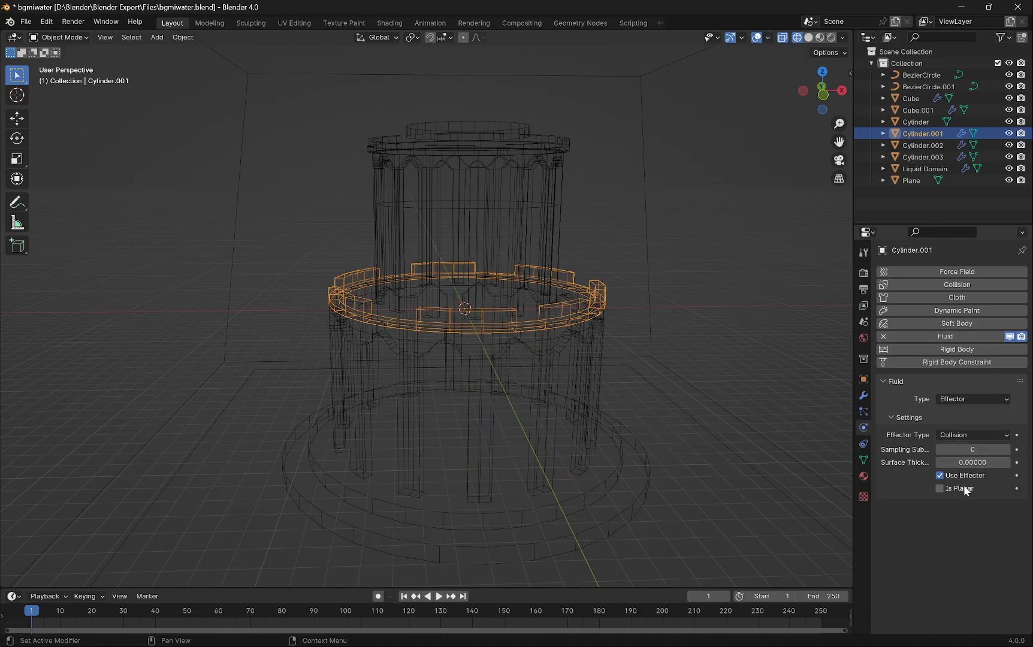
left_click(941, 489)
- Select the lower ring of columns and add Fluid physics with type Effector
left_click(486, 365)
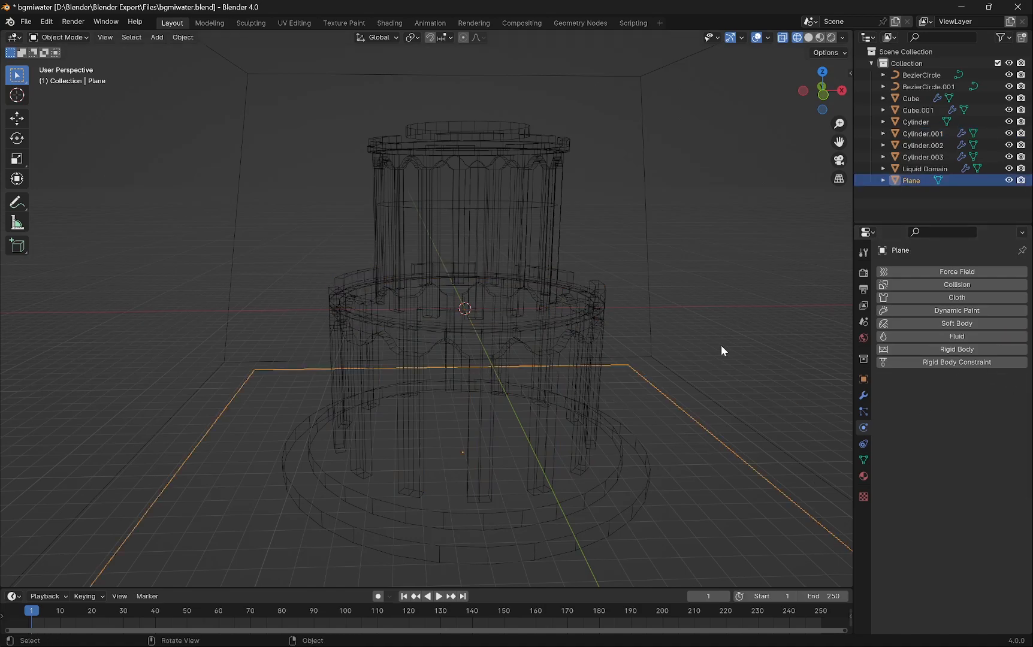
left_click(530, 338)
left_click(967, 337)
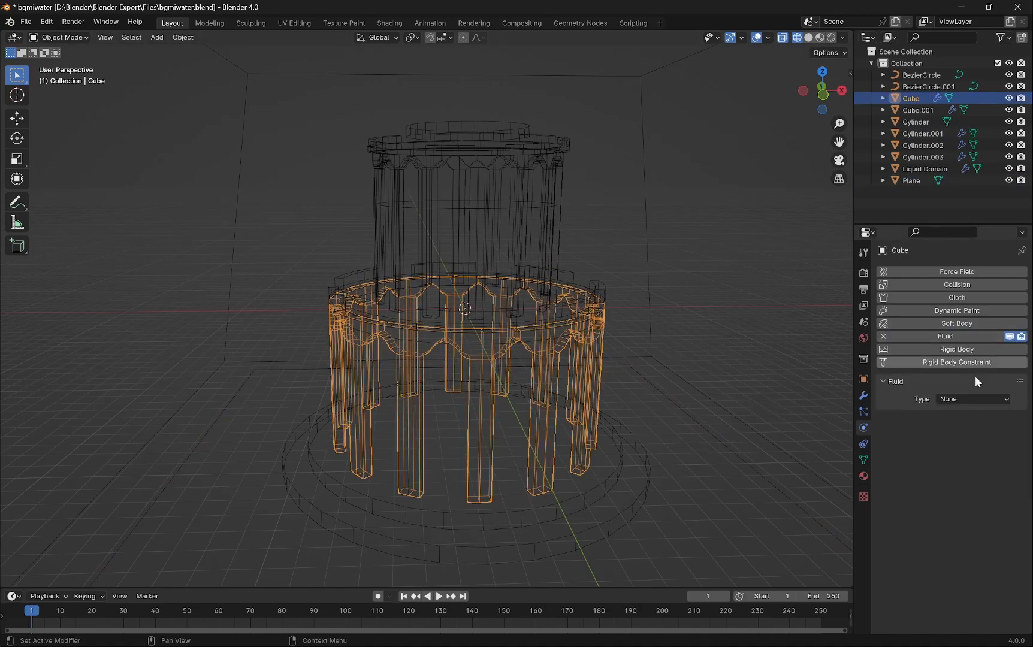
left_click(953, 399)
left_click(959, 453)
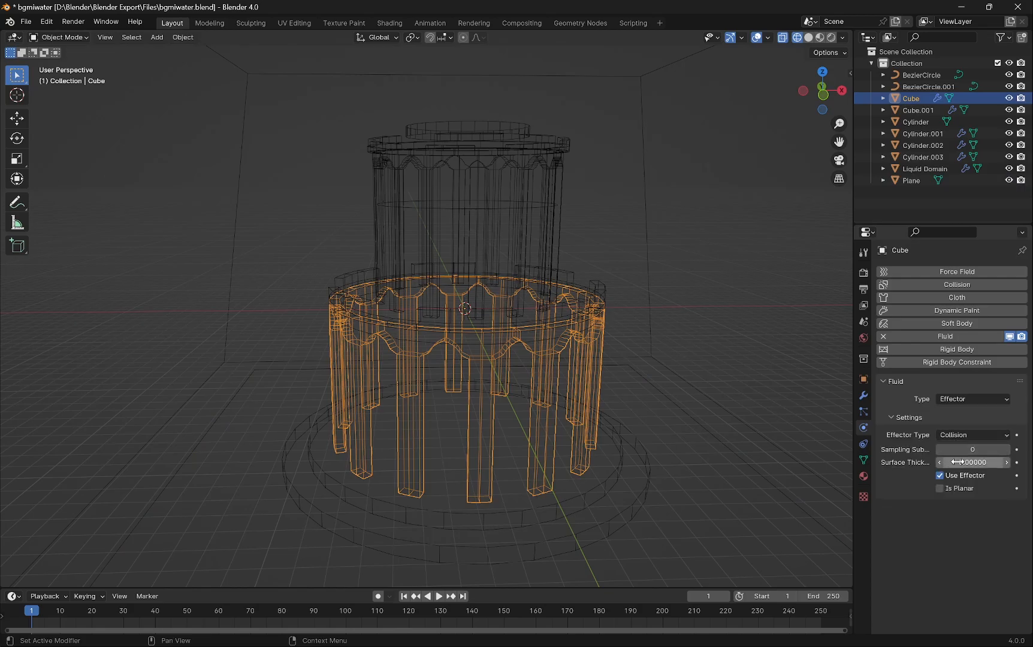
- Select the base cylinder, add Fluid physics as an Effector and enable Is Planar
left_click(443, 500)
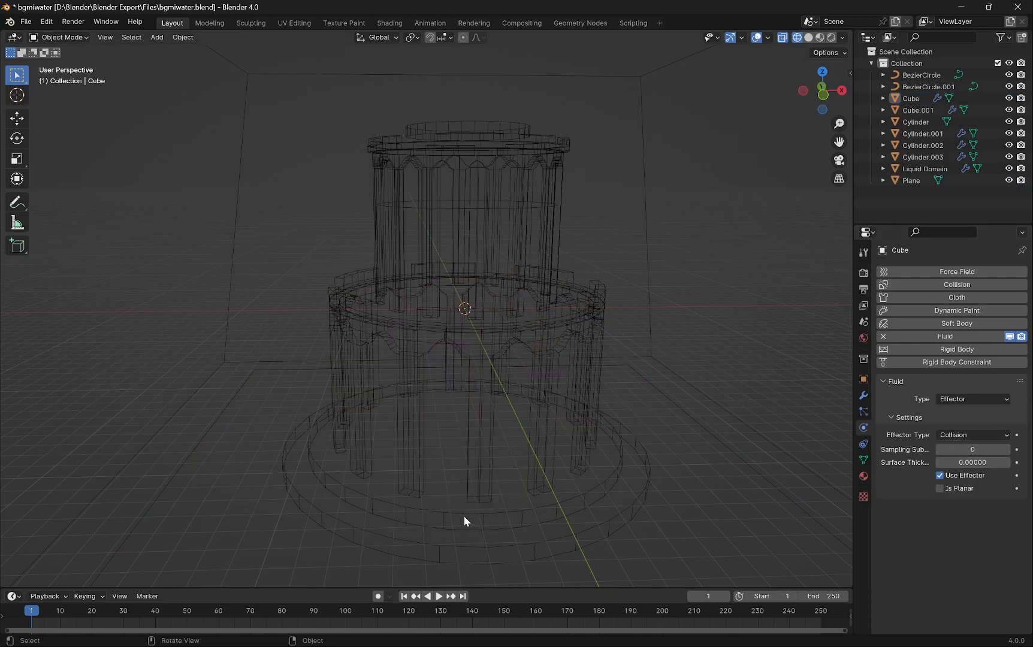
left_click(464, 518)
left_click(959, 338)
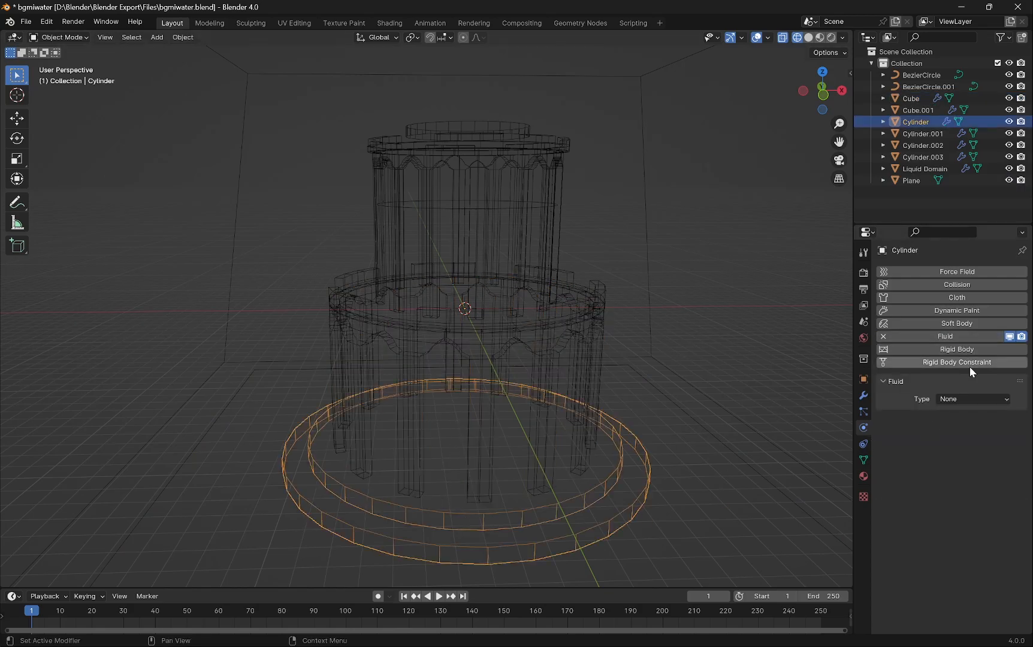
left_click(959, 398)
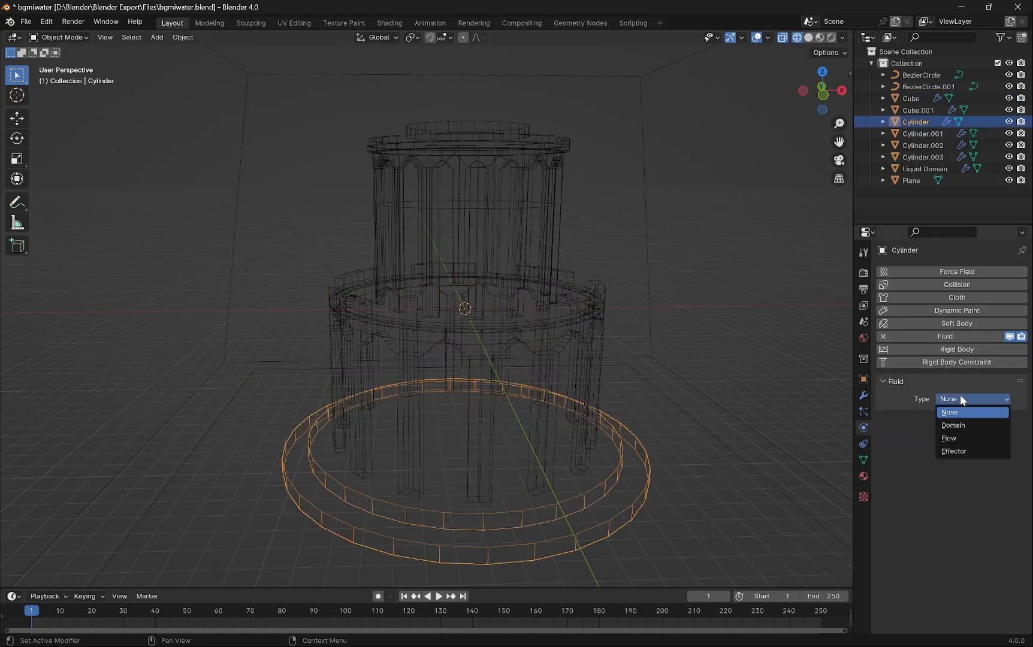
left_click(960, 451)
left_click(953, 488)
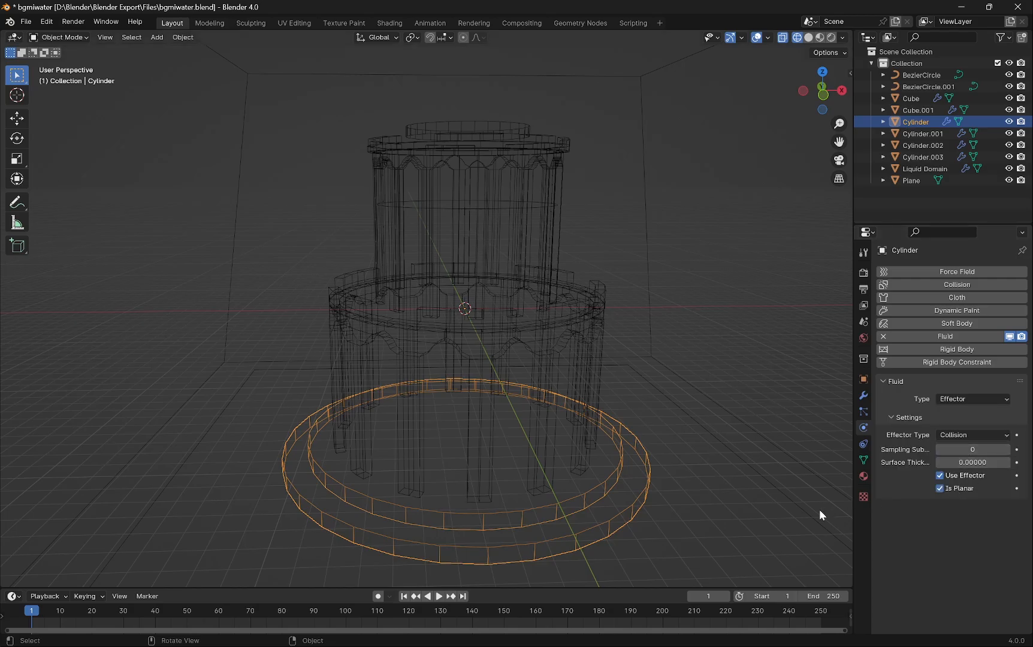
- Select the ground plane, add Fluid physics as an Effector and enable Is Planar
left_click(664, 538)
left_click(720, 437)
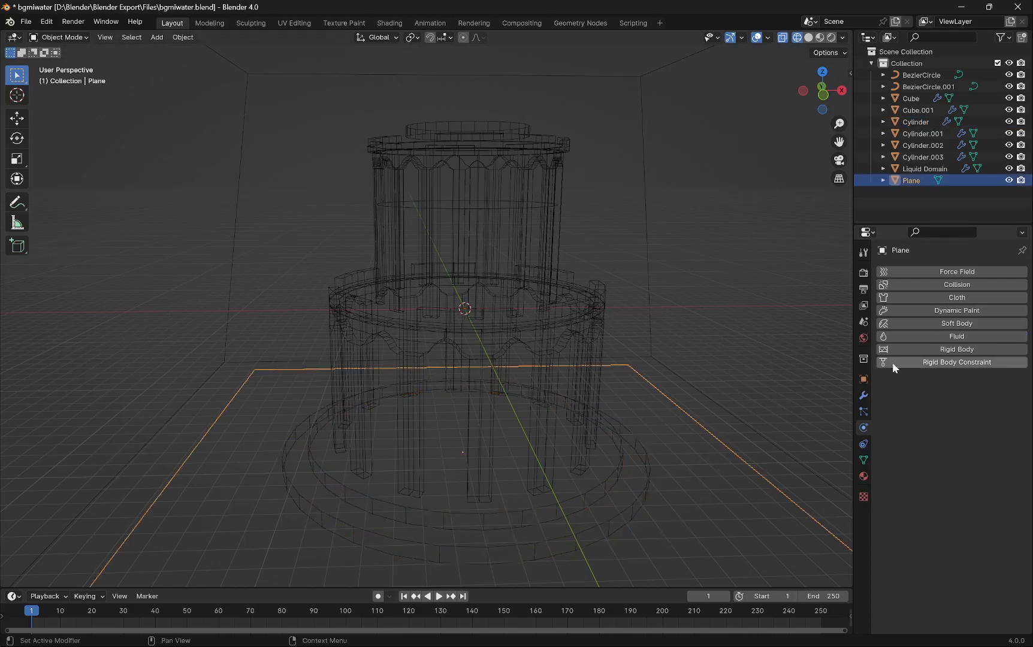
left_click(956, 337)
left_click(959, 398)
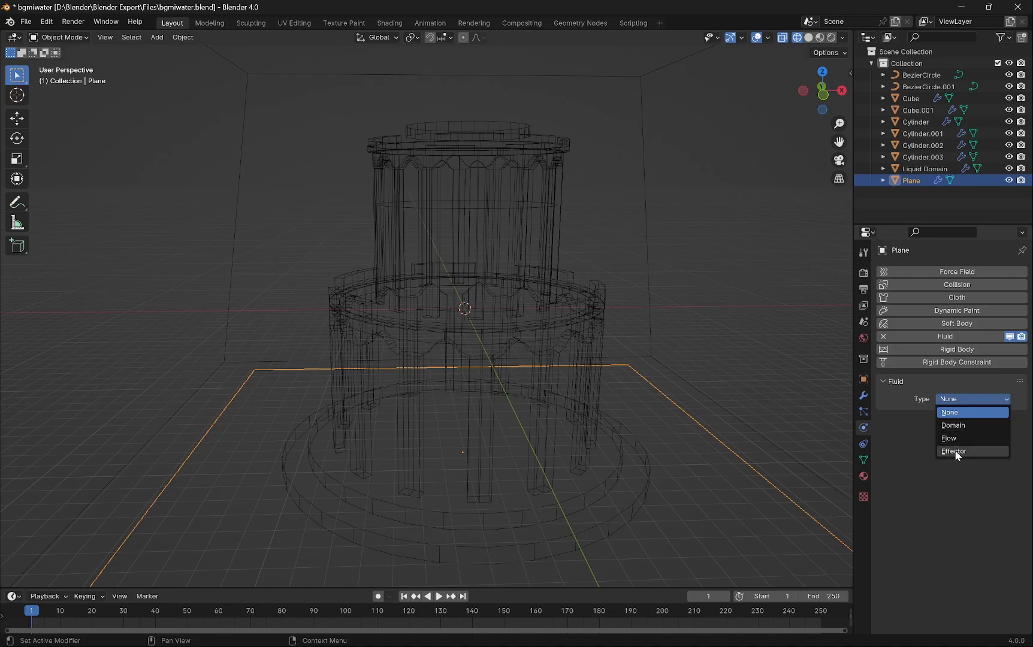
left_click(956, 453)
left_click(940, 489)
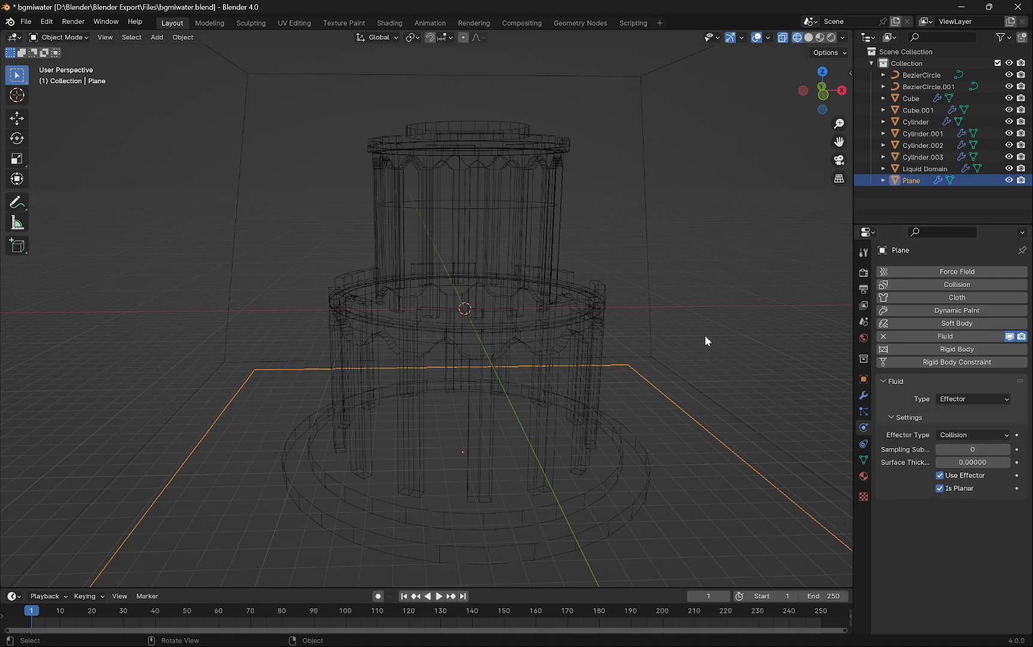
- Inspect the scene in solid and wireframe shading and review the upper columns and the inflow cylinder's flow source settings
left_click(677, 268)
middle_click_drag(602, 288, 551, 144)
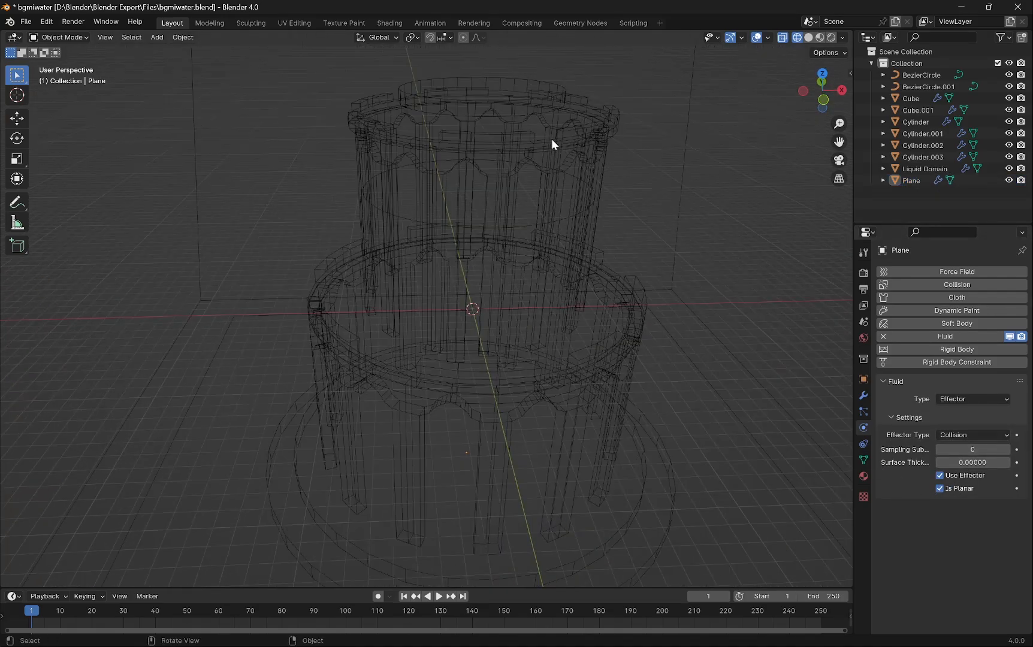
left_click(808, 37)
scroll(709, 157, "down", 5)
scroll(708, 160, "up", 2)
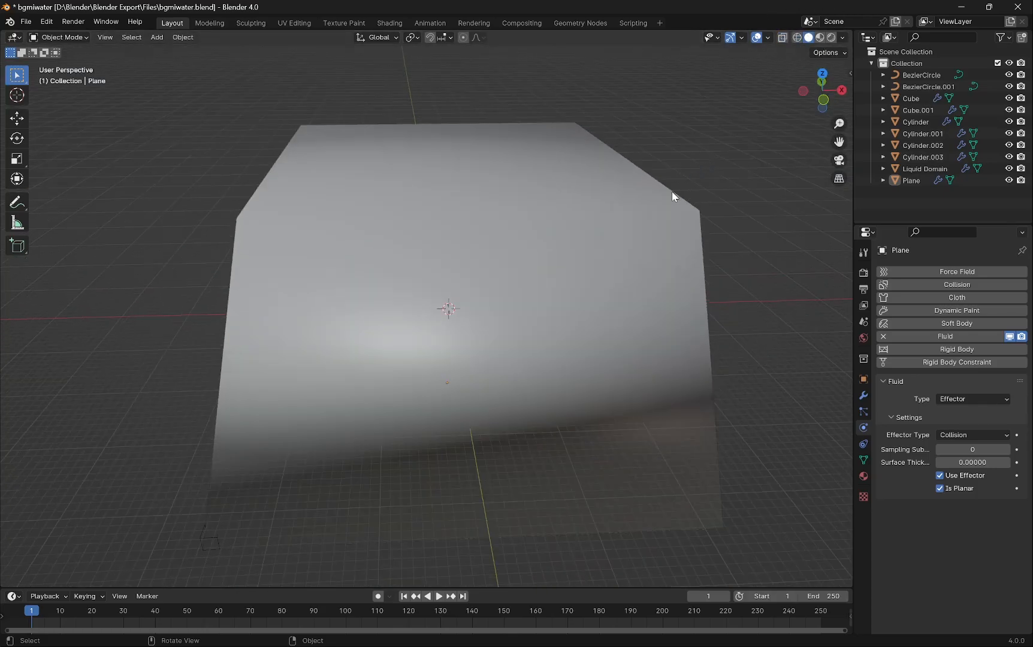
left_click(798, 38)
left_click(495, 246)
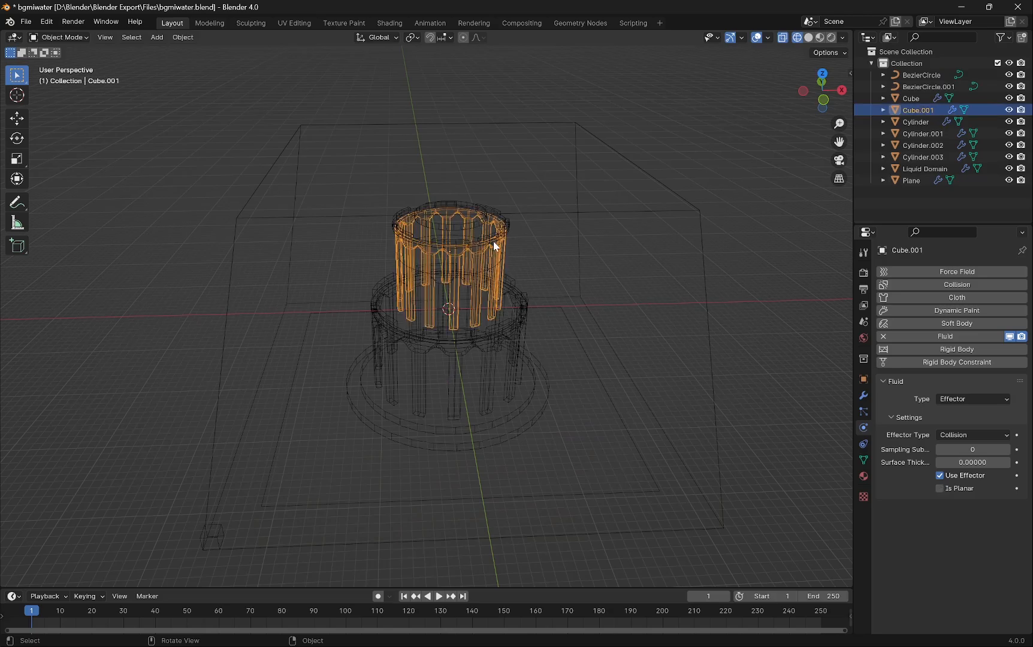
left_click(637, 208)
middle_click_drag(678, 241, 690, 227)
left_click(470, 208)
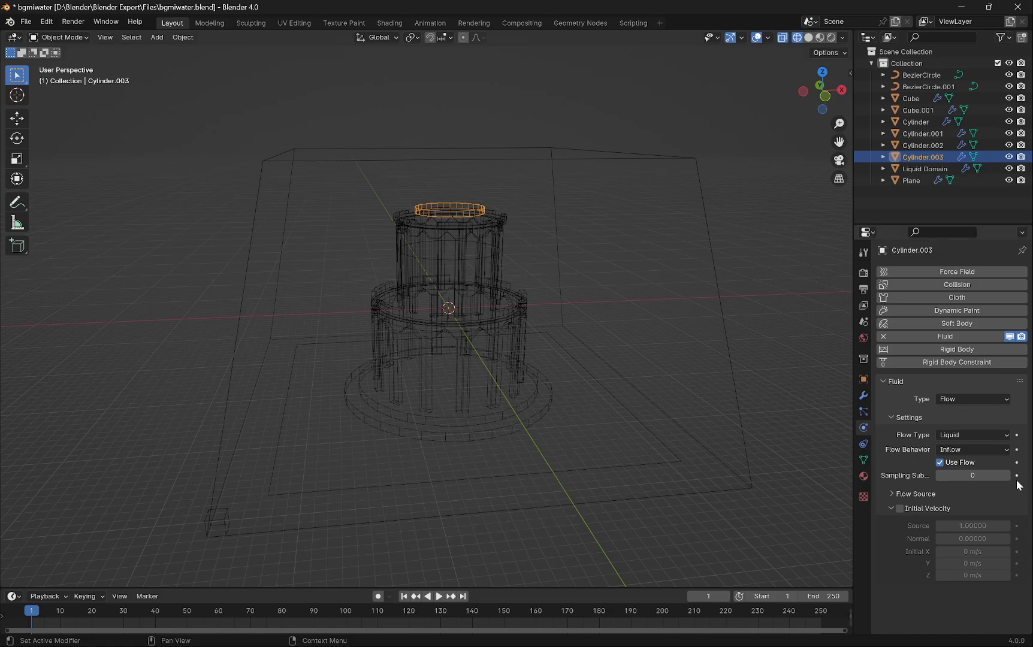
left_click(907, 493)
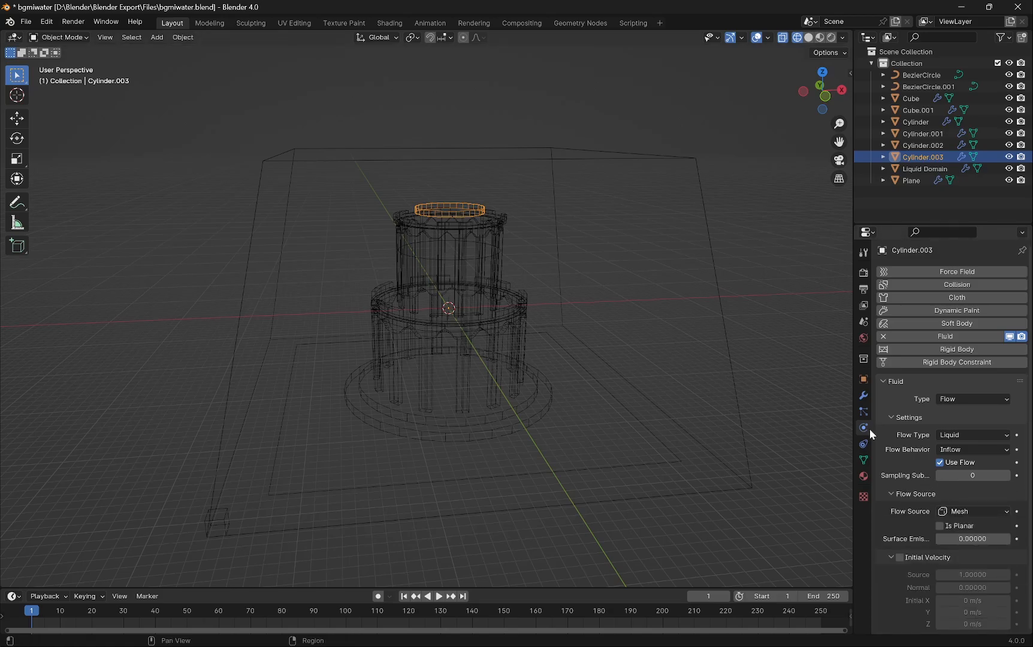
- Select the liquid domain and set its resolution divisions to 128
left_click(523, 160)
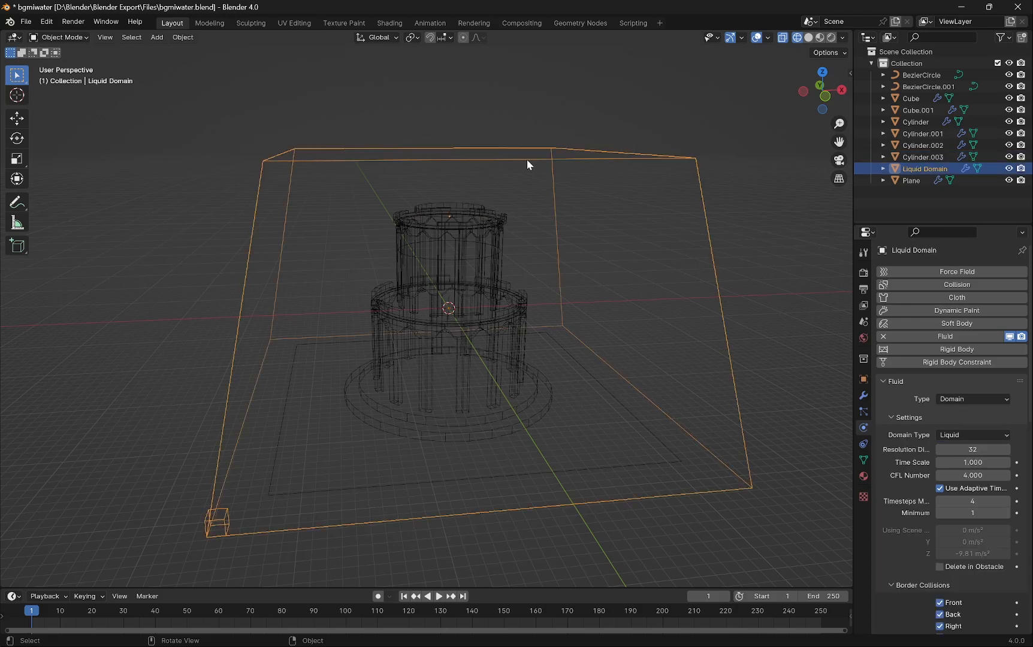
left_click(972, 450)
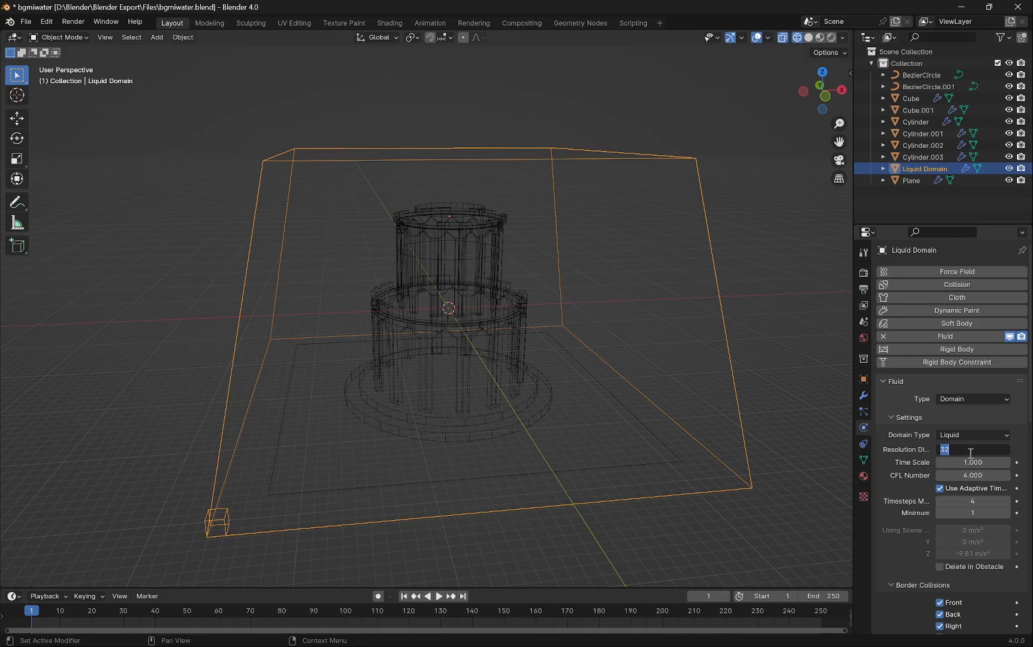
type("128")
key("Return")
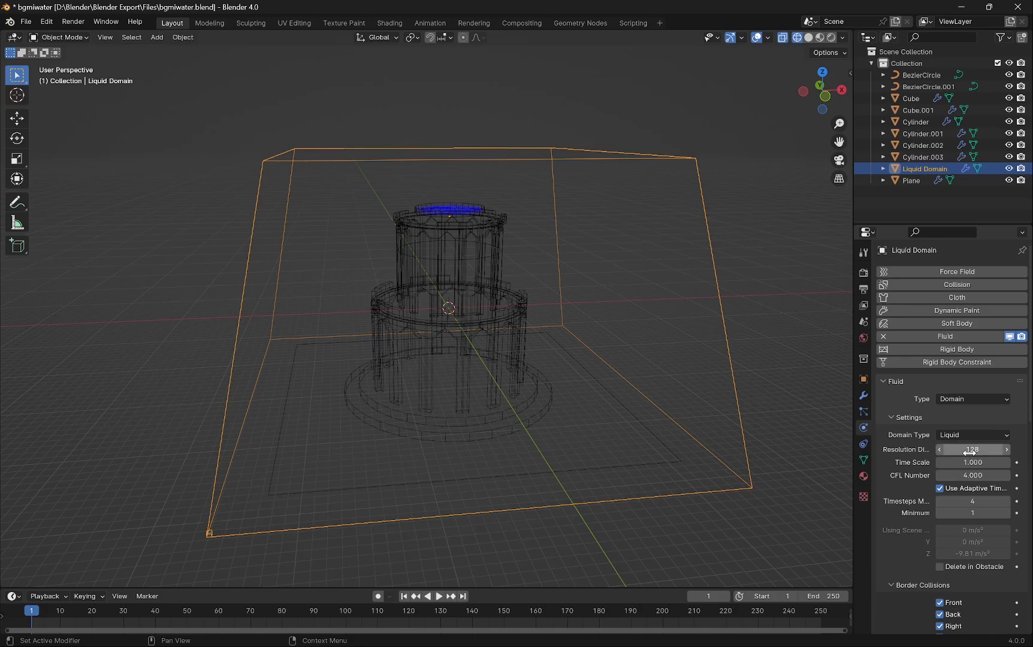
- Set the domain's cache directory to the cache_fluid_4b85f272 folder through the file browser
scroll(443, 223, "up", 3)
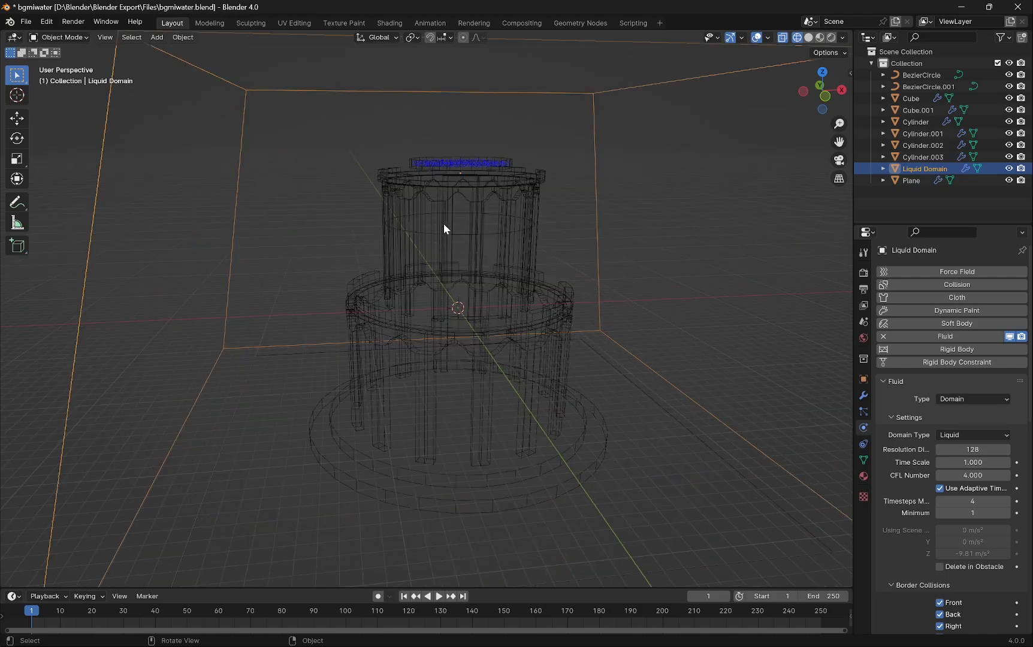
scroll(946, 513, "down", 8)
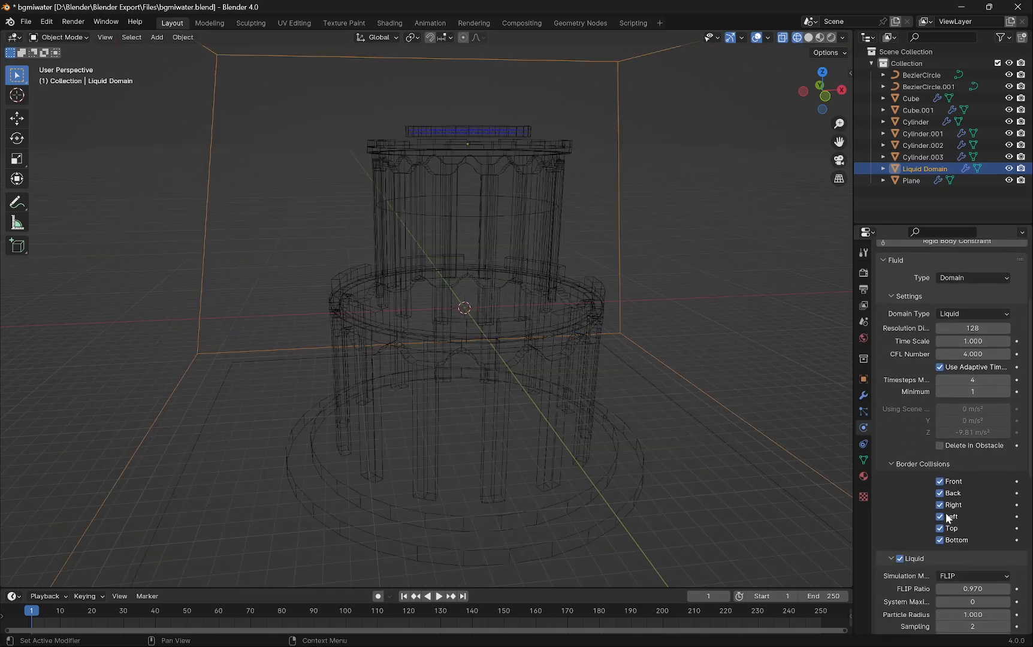
scroll(945, 514, "down", 9)
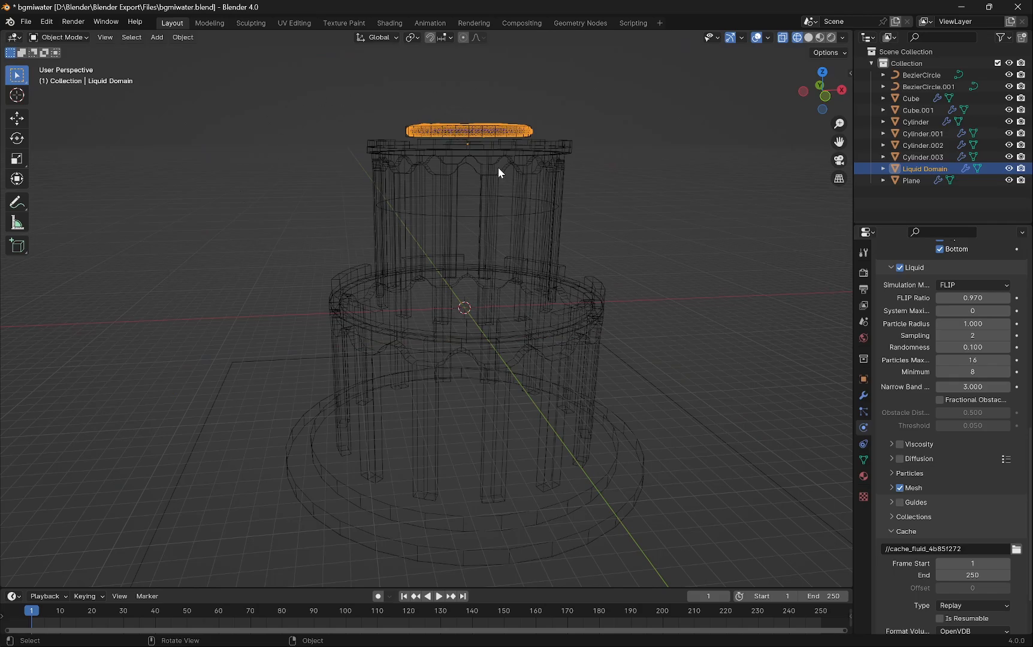
left_click(811, 39)
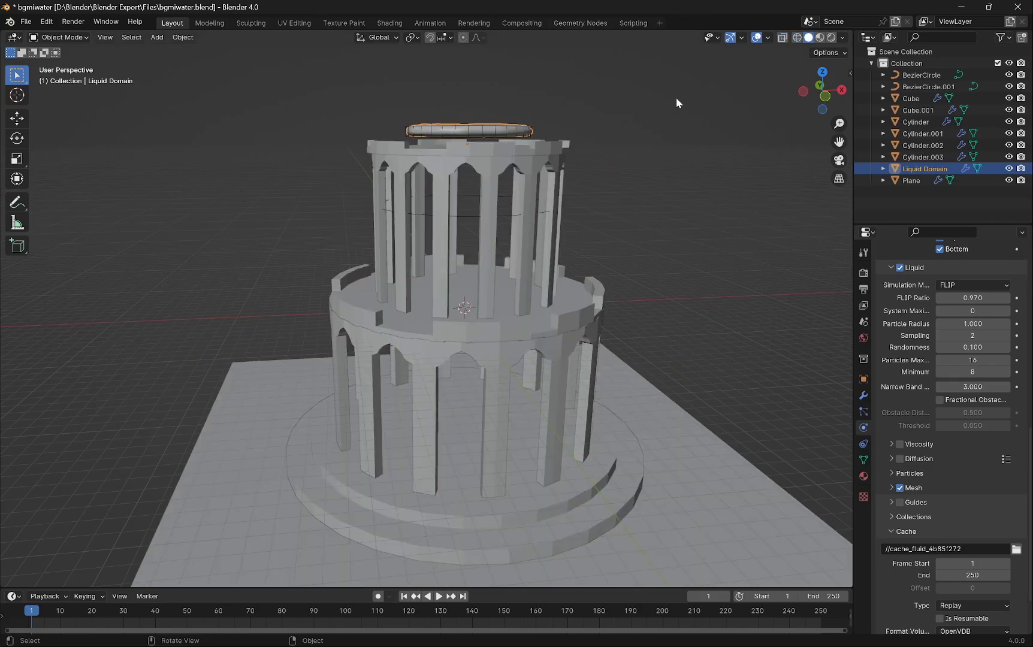
left_click(797, 37)
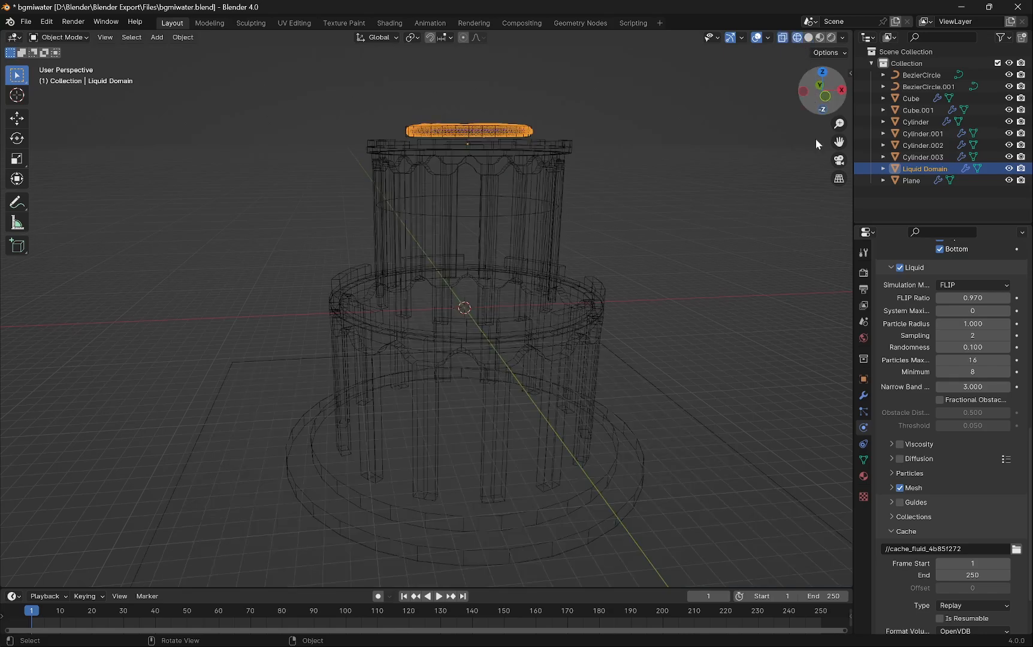
scroll(961, 480, "down", 3)
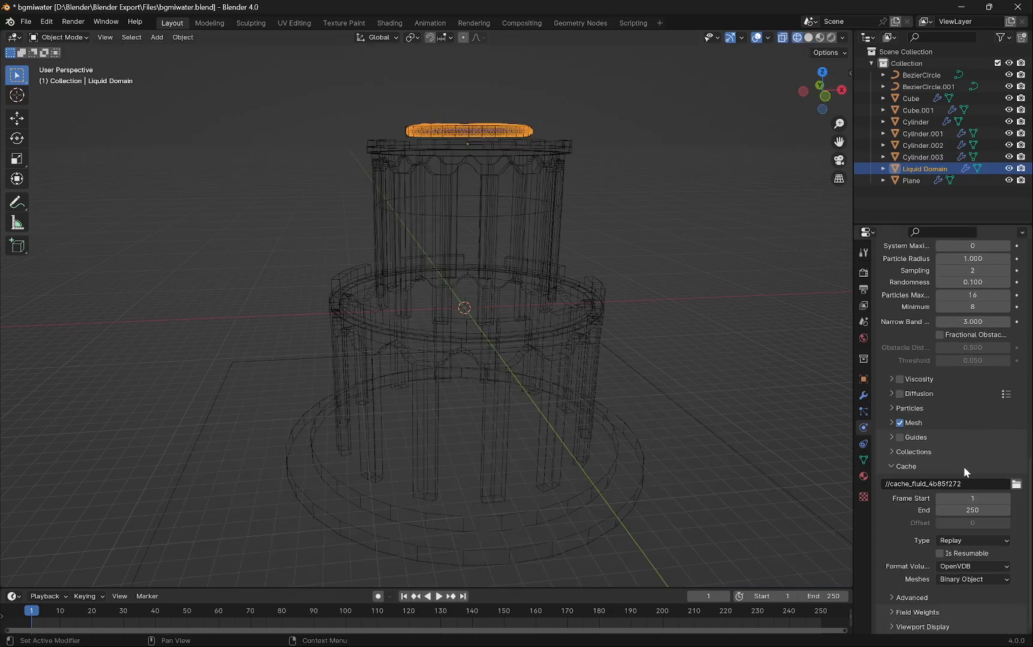
left_click(920, 465)
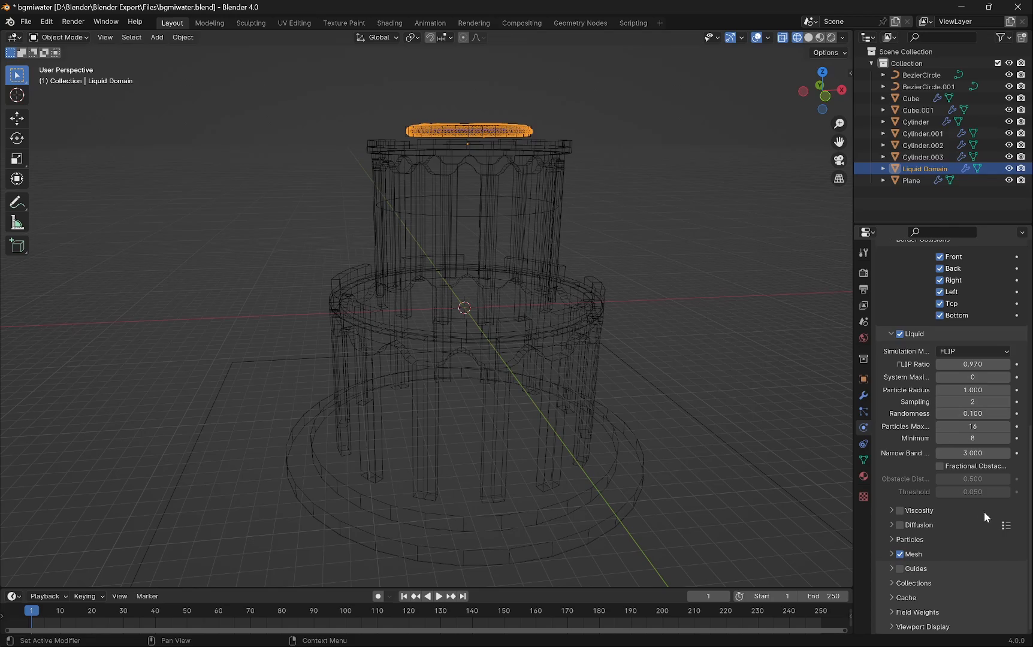
left_click(898, 593)
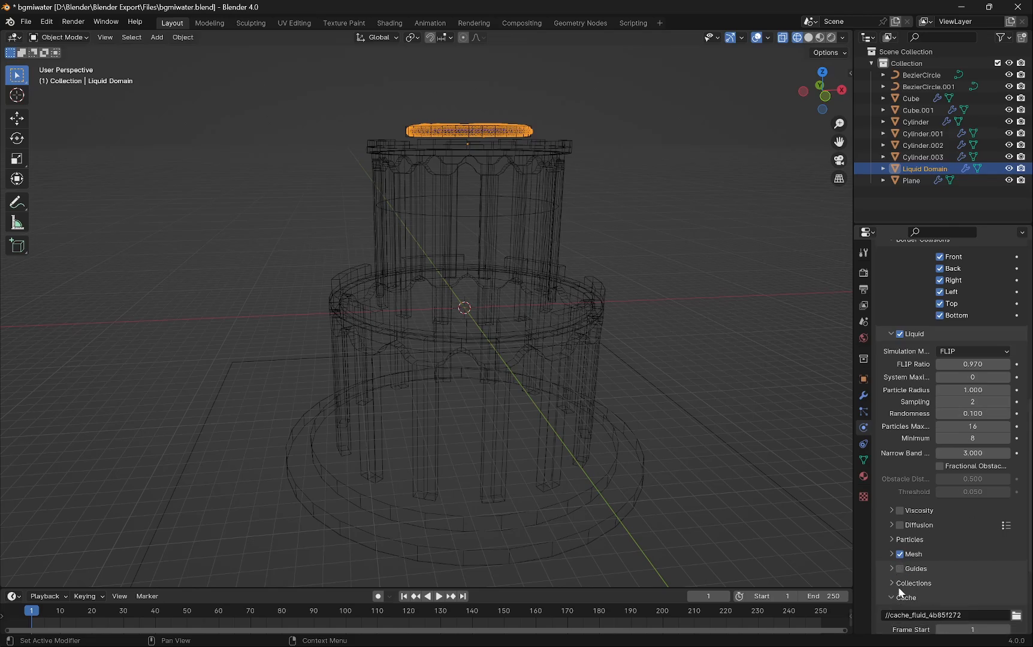
scroll(898, 591, "down", 5)
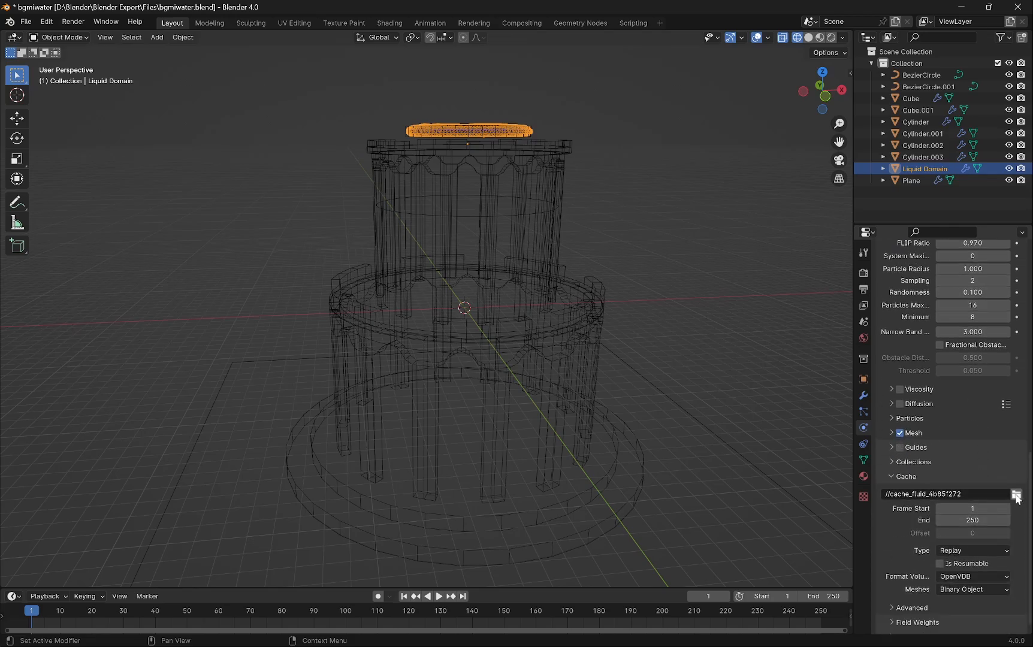
left_click(1017, 494)
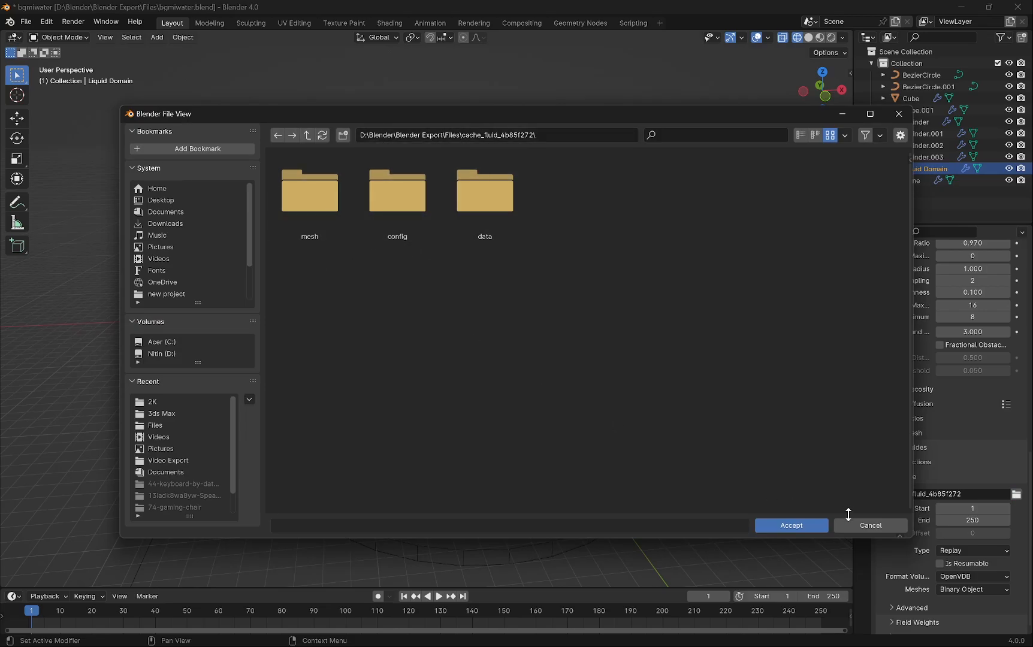
left_click(803, 527)
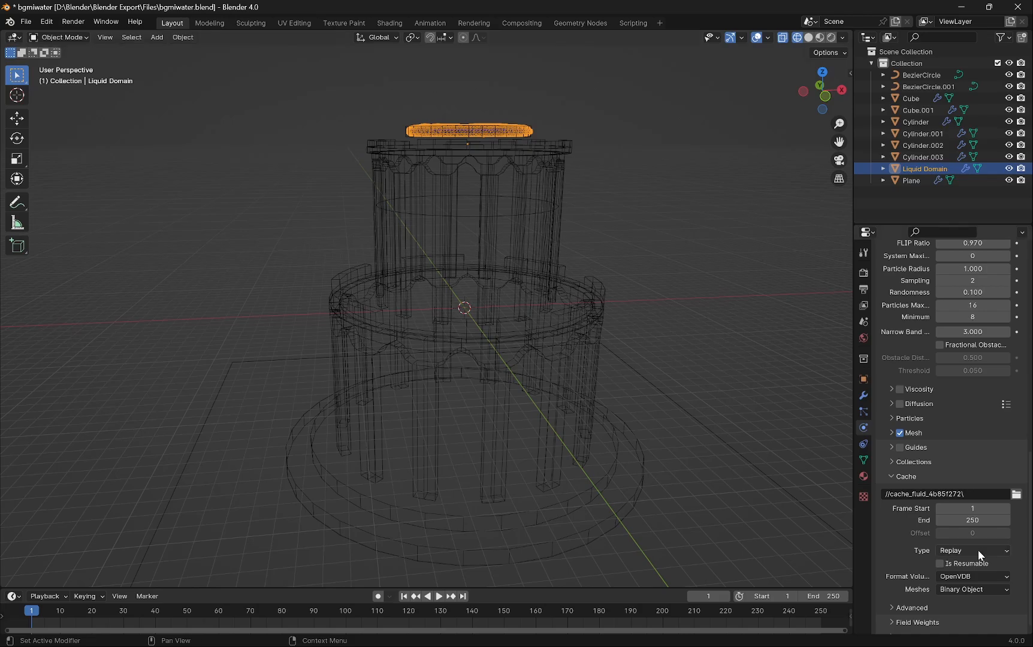
- Set the domain cache end frame and the scene end frame both to 300
left_click(979, 522)
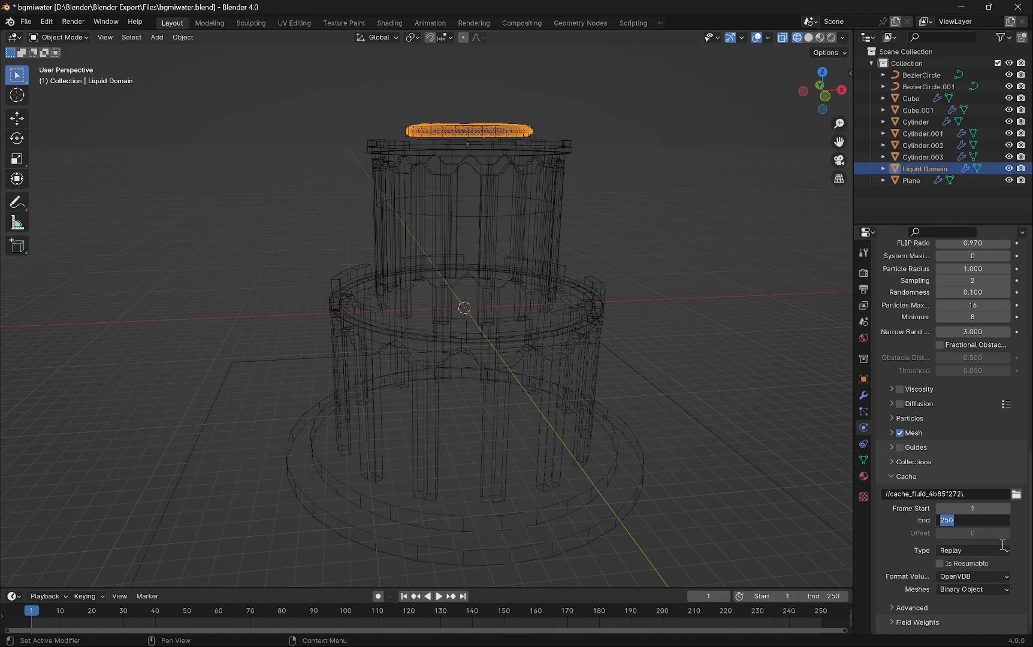
type("300")
key("Return")
double_click(835, 596)
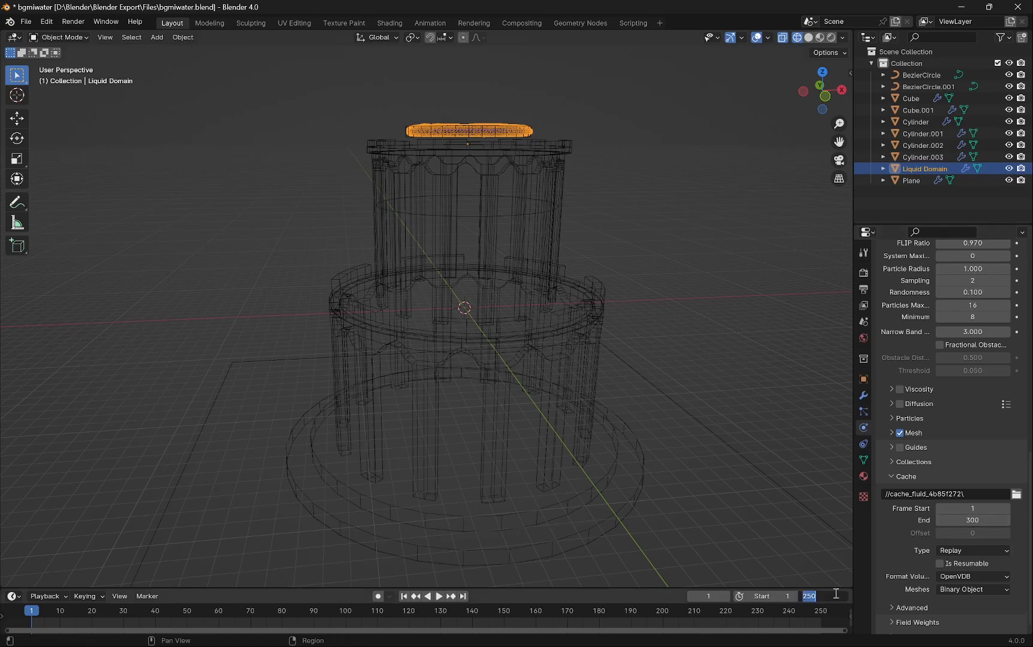
type("300")
key("Return")
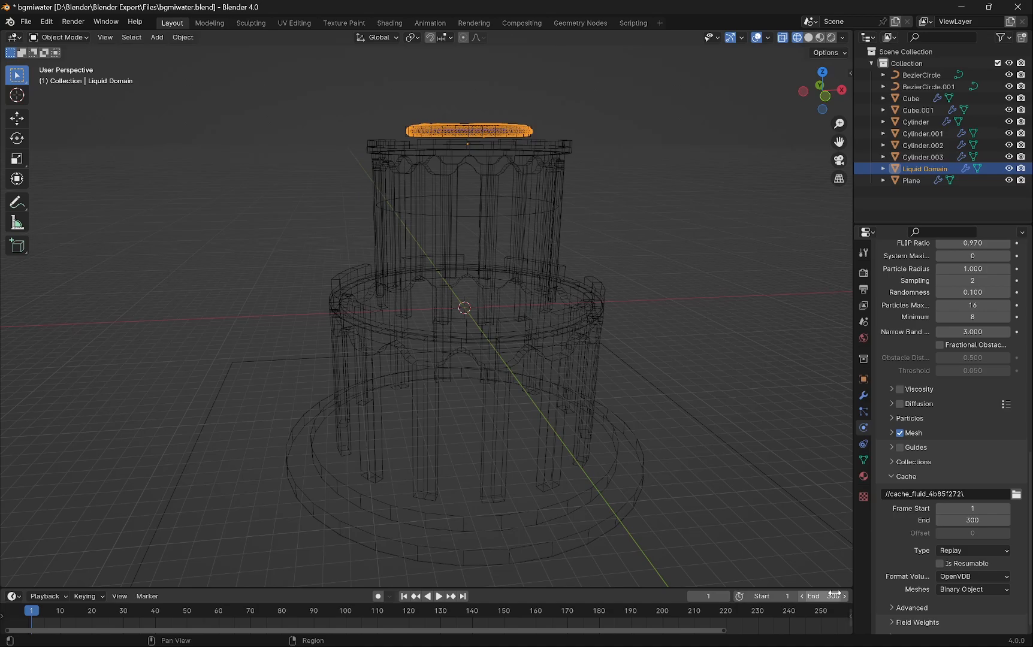
- Set the domain cache type to All and bake the entire fluid simulation
left_click(973, 552)
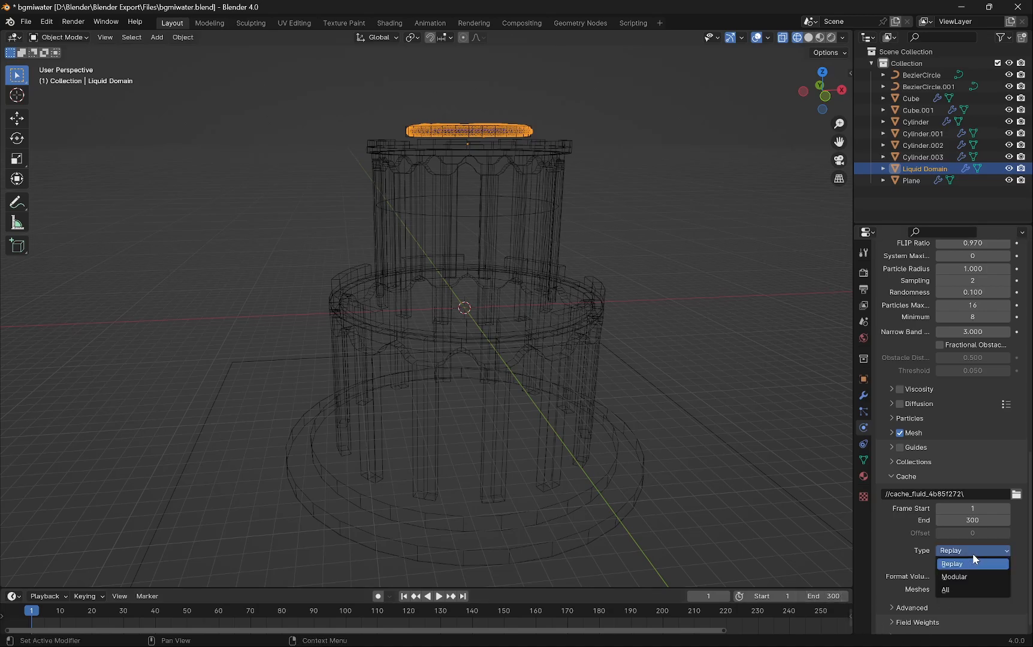
left_click(960, 590)
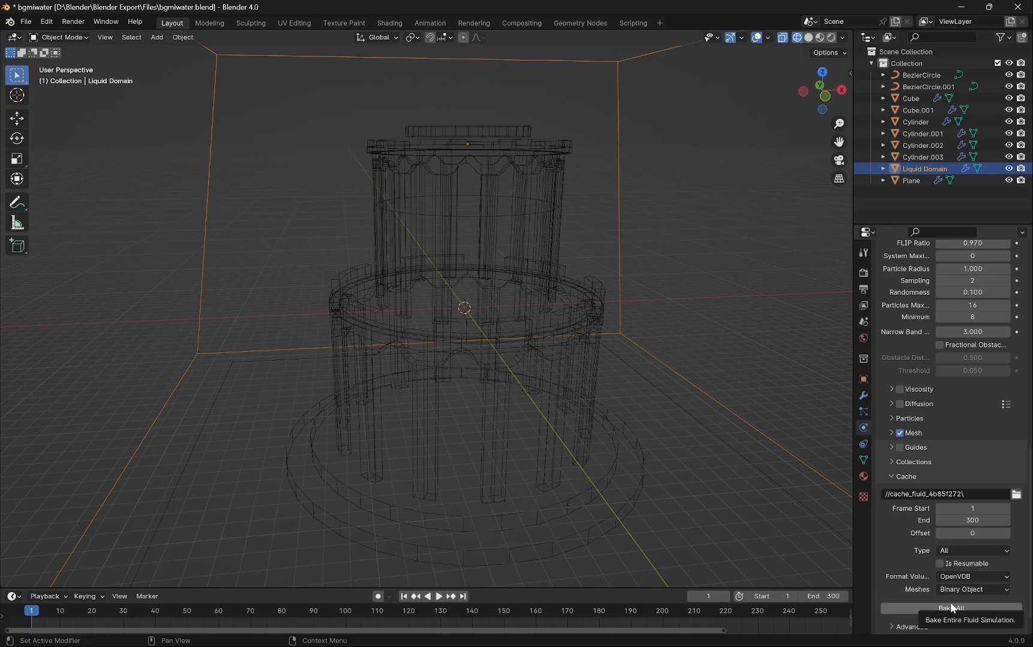
left_click(967, 606)
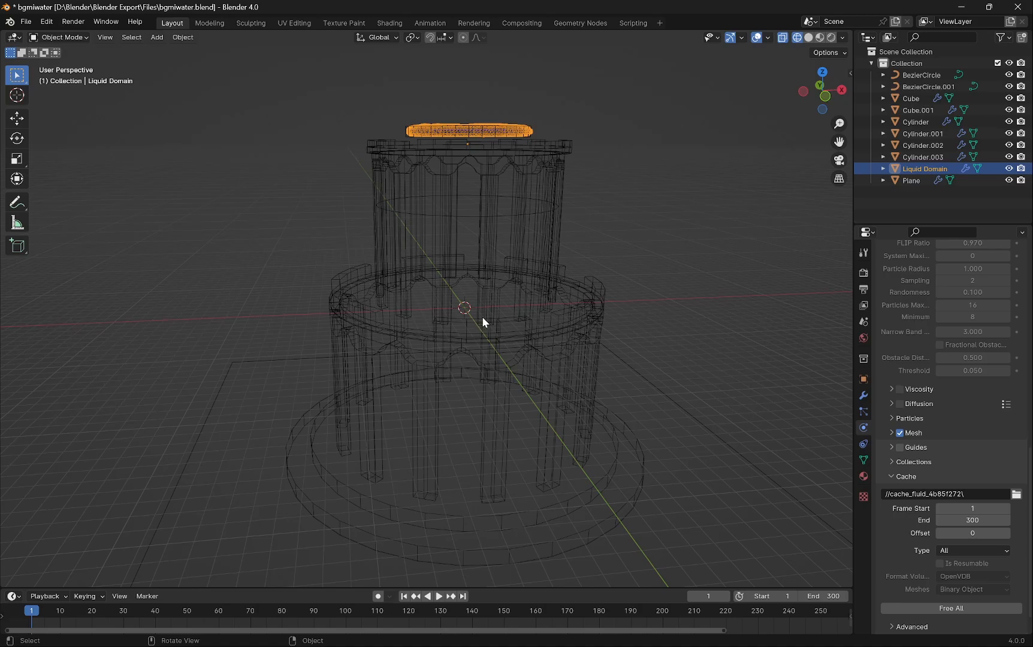
- Play back the baked liquid simulation in the wireframe view, scrubbing through the frames to inspect the flow
scroll(501, 289, "up", 2)
scroll(501, 289, "down", 3)
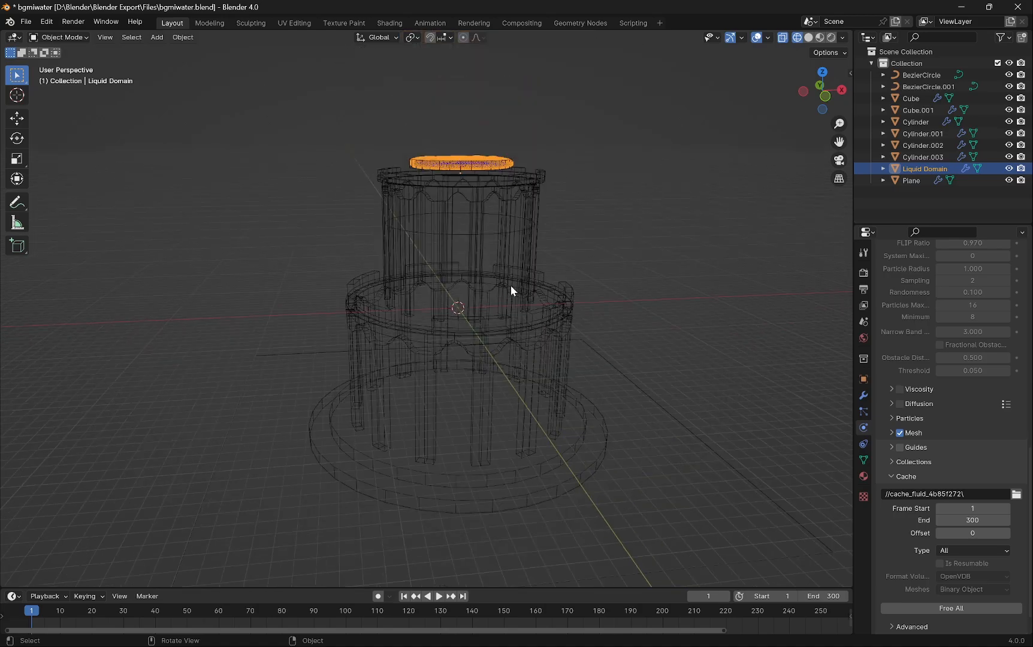
middle_click_drag(512, 285, 490, 293)
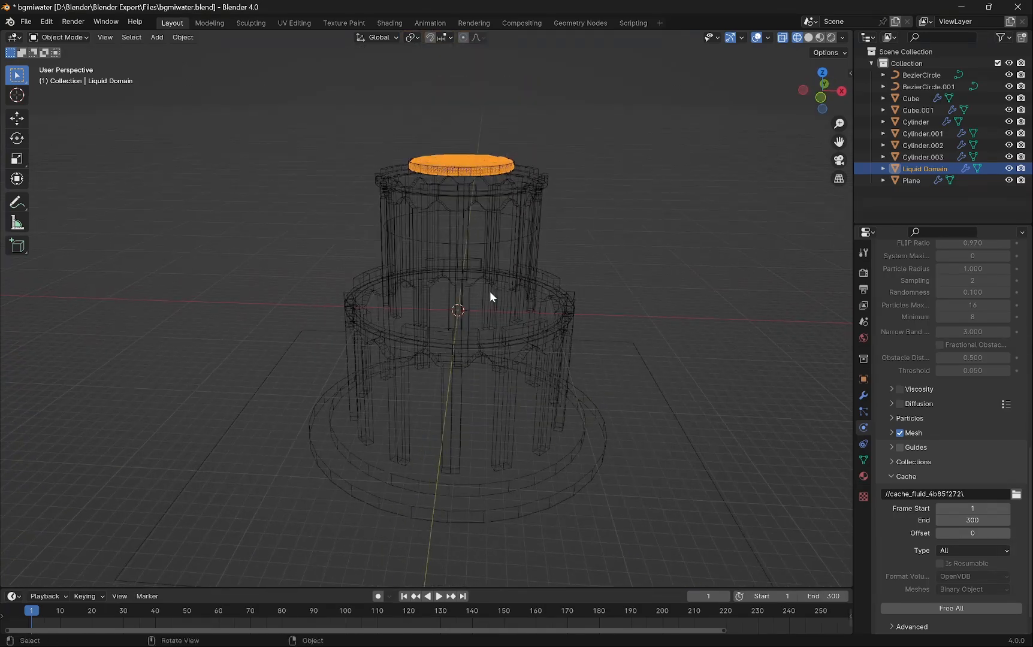
left_click(439, 596)
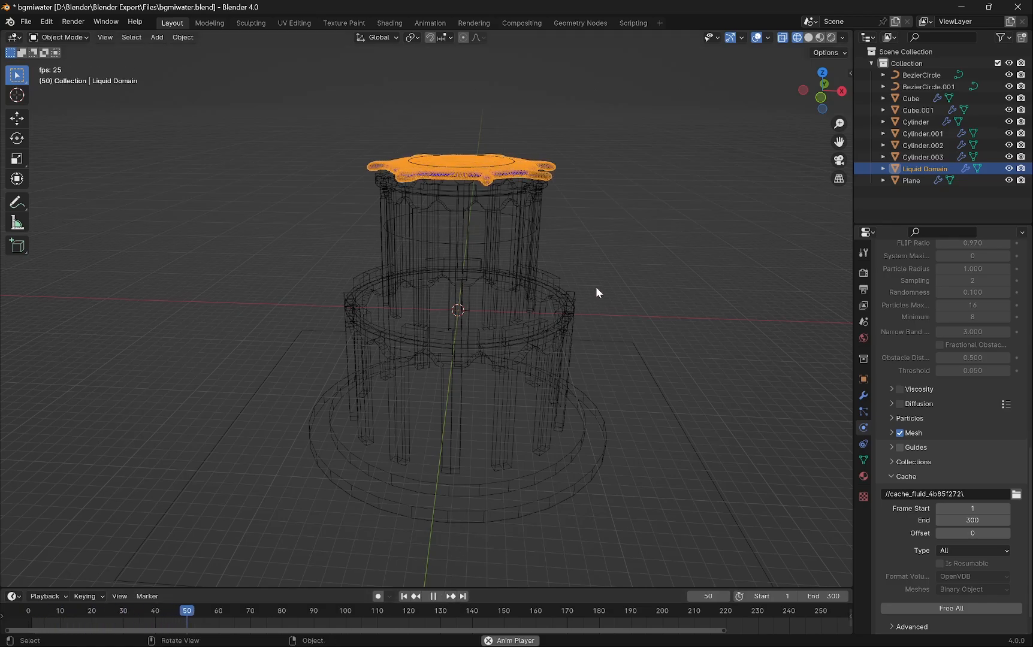
middle_click_drag(618, 276, 652, 277)
middle_click_drag(647, 294, 279, 284)
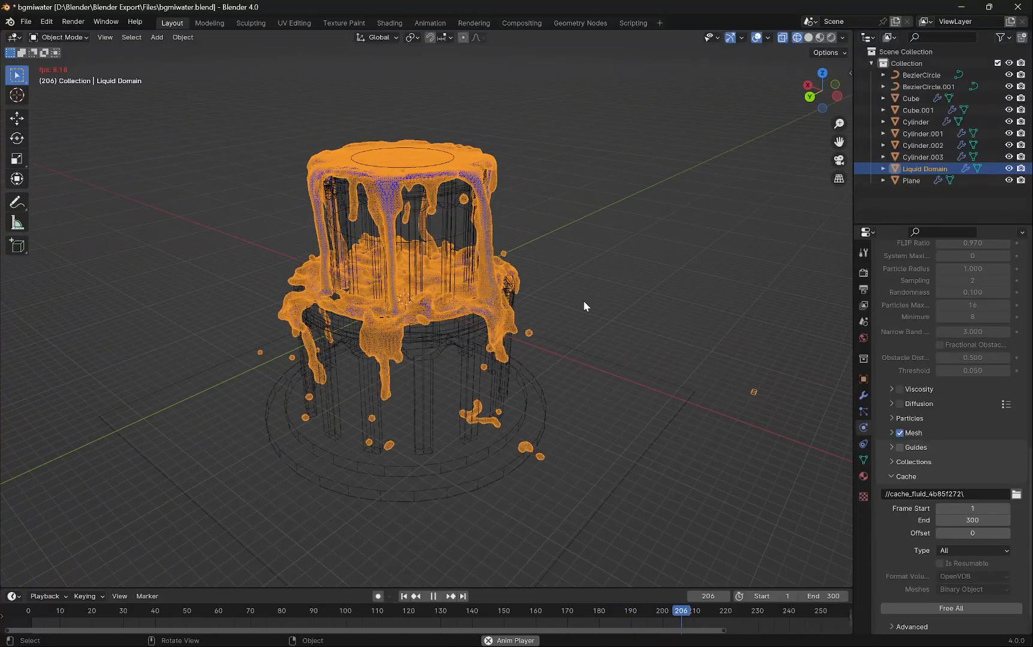
middle_click_drag(584, 301, 569, 302)
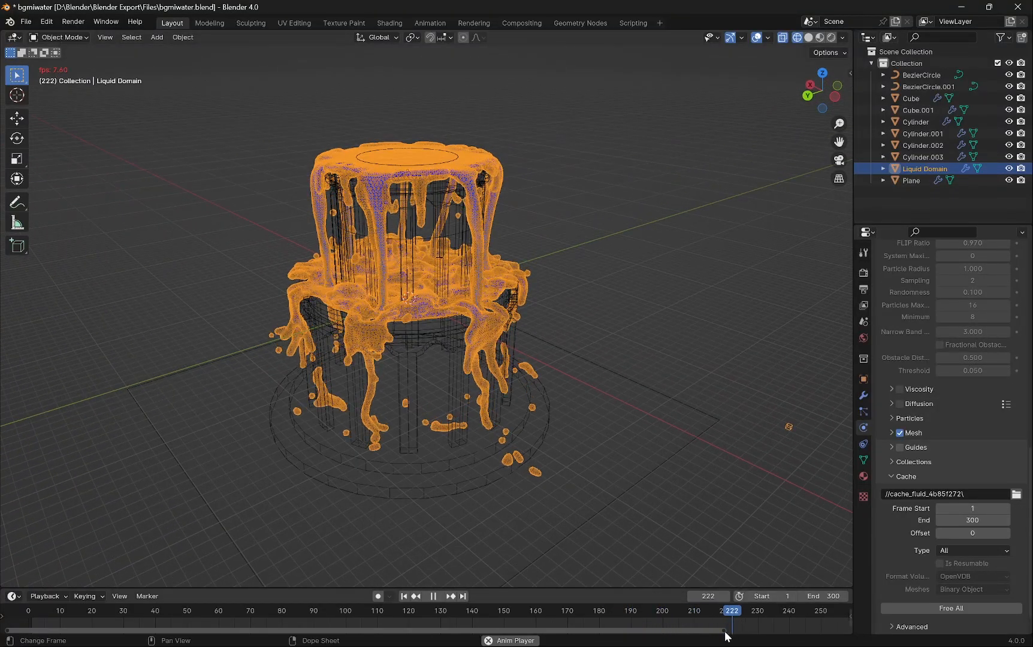
left_click_drag(725, 632, 795, 635)
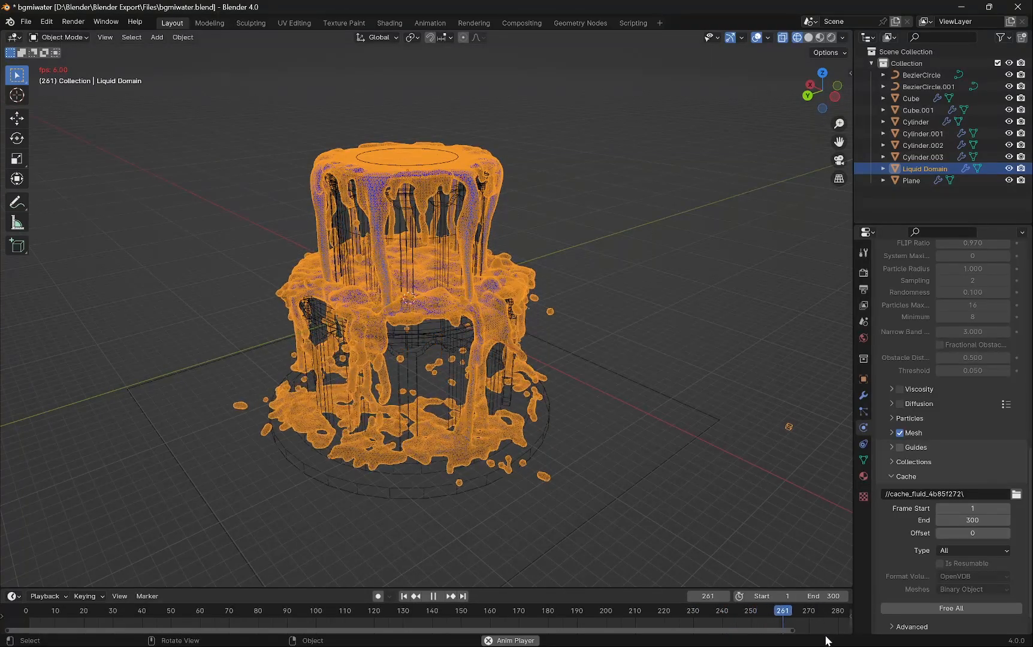
left_click_drag(796, 633, 867, 640)
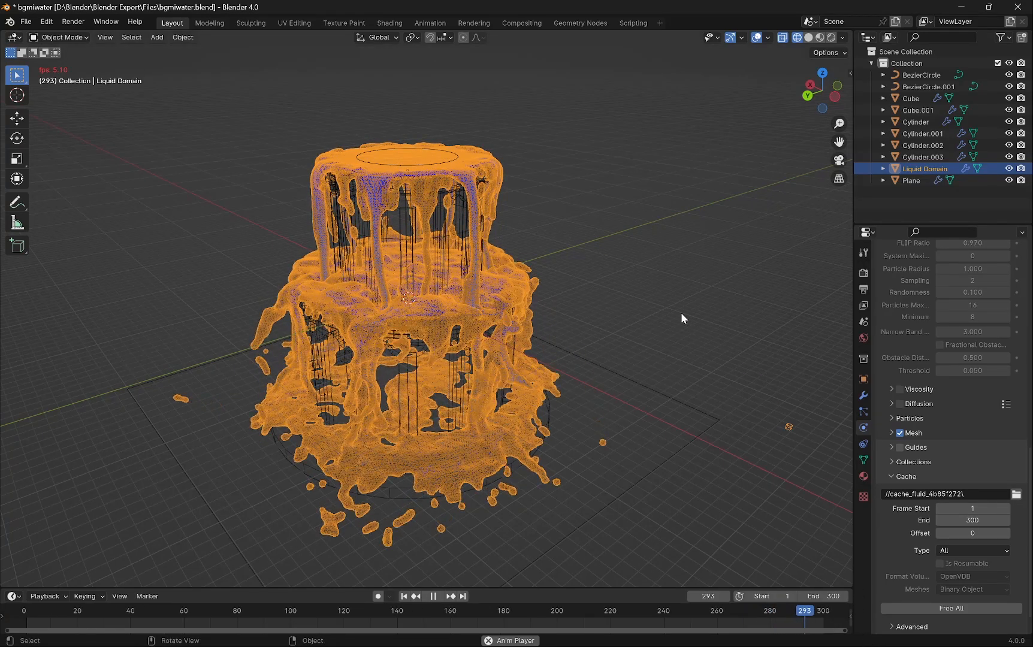
key("space")
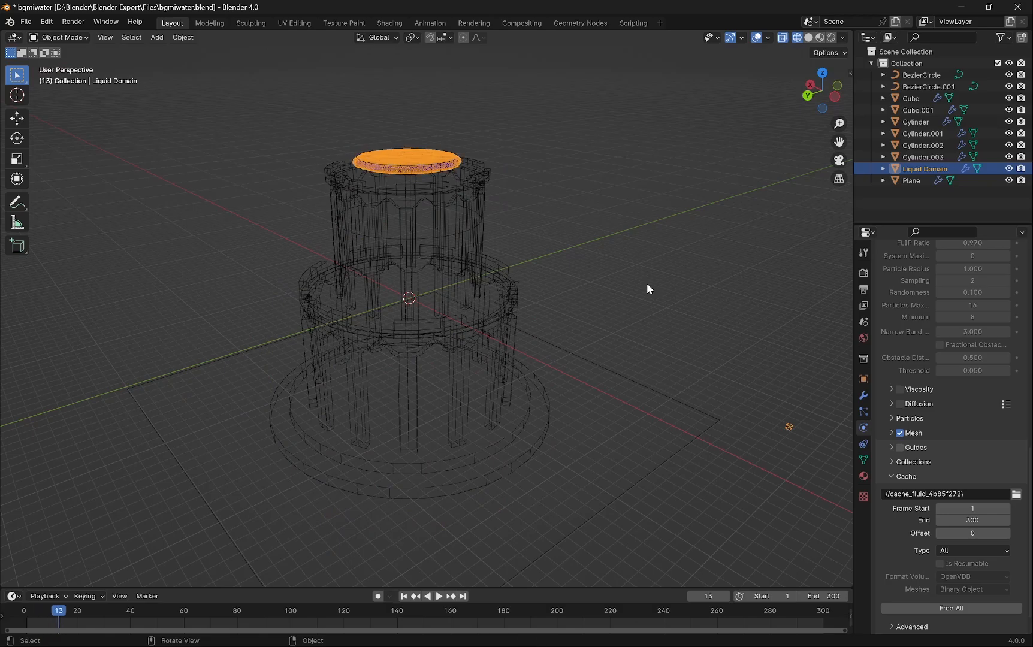
- Switch the viewport to solid and then material preview shading and play the simulation again
left_click(808, 38)
left_click(714, 181)
key("space")
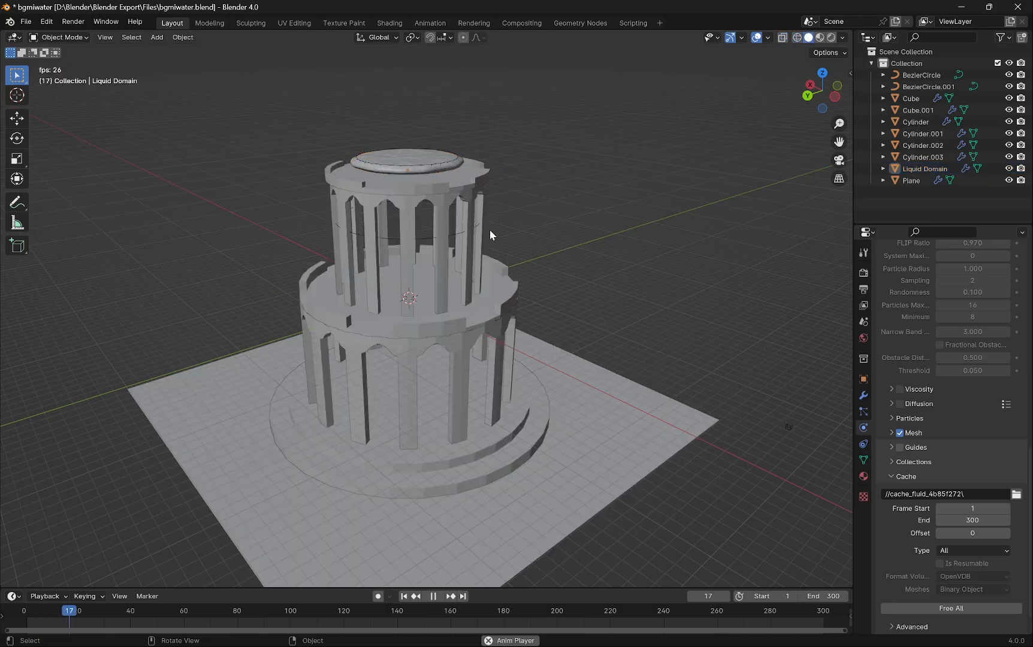
middle_click_drag(447, 207, 449, 232)
scroll(461, 237, "up", 3)
left_click(819, 37)
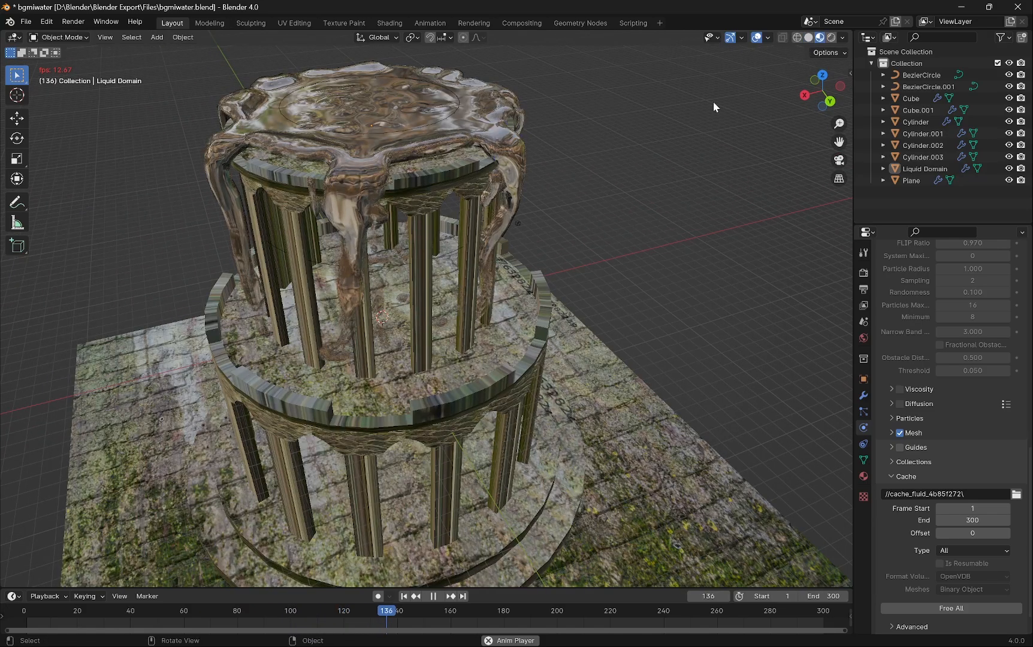
mouse_move(603, 219)
middle_mouse_down()
mouse_move(684, 221)
mouse_move(660, 208)
mouse_move(672, 225)
mouse_move(690, 224)
mouse_move(671, 238)
mouse_move(615, 238)
middle_mouse_up()
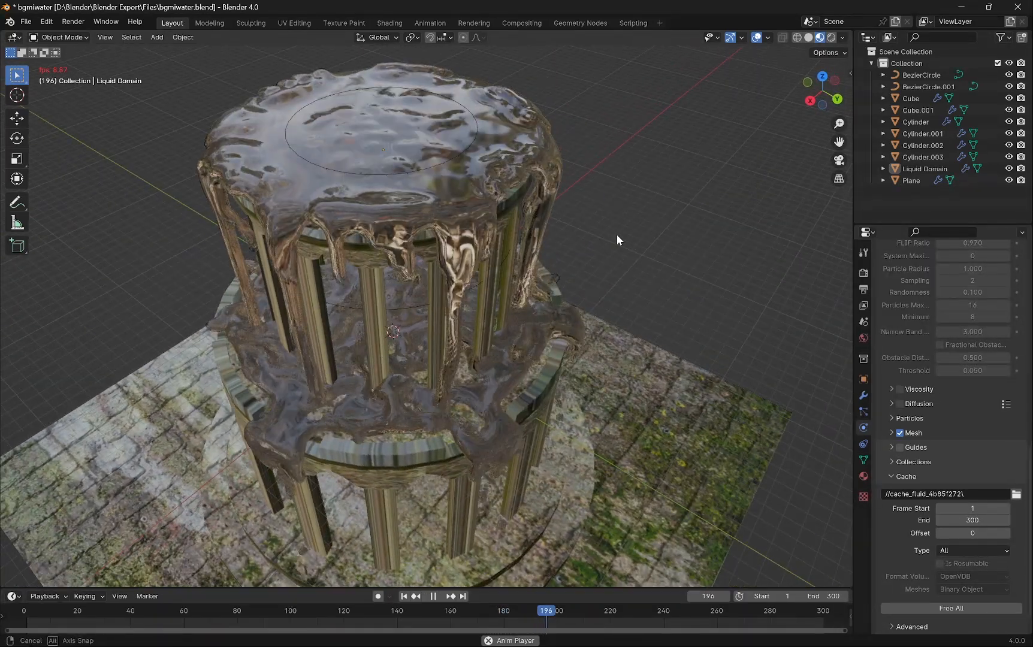
- Select the inflow cylinder Cylinder.003 and hide it in the viewport
left_click(459, 151)
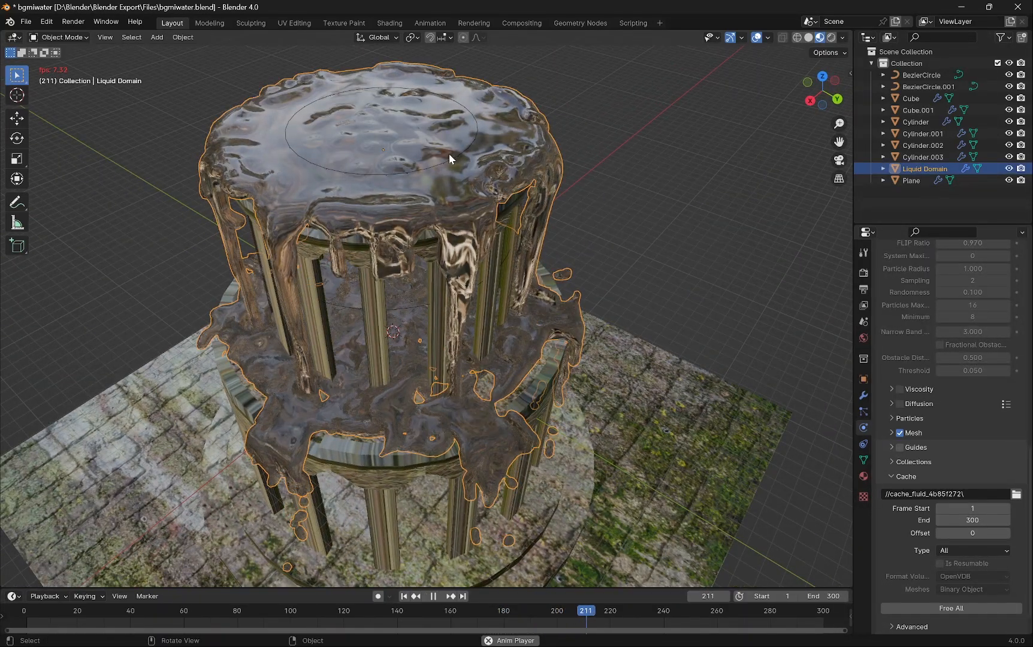
left_click(445, 157)
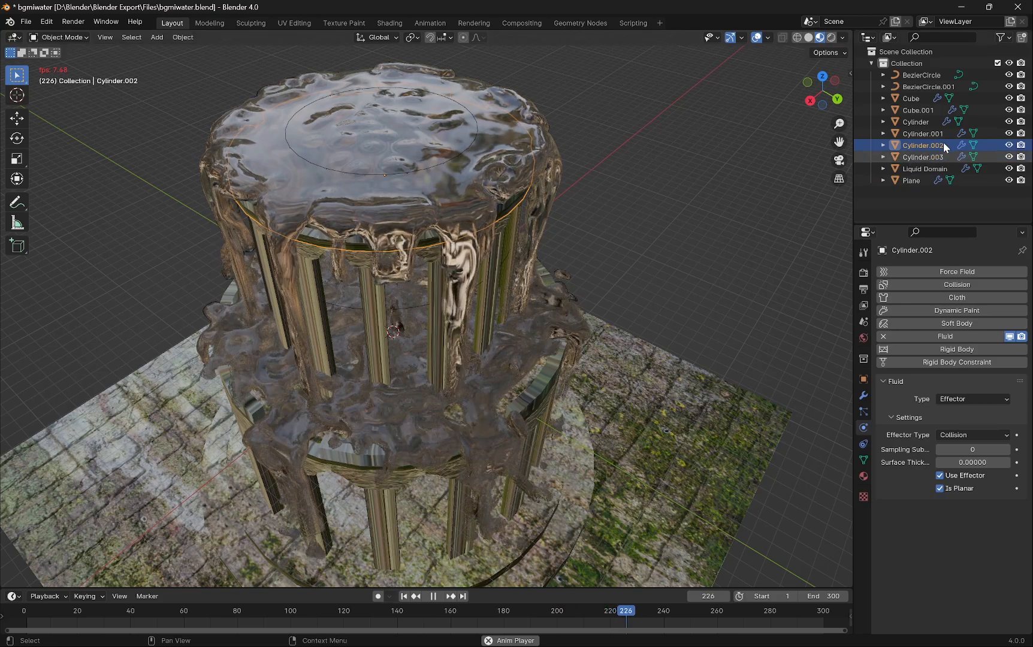
left_click(917, 122)
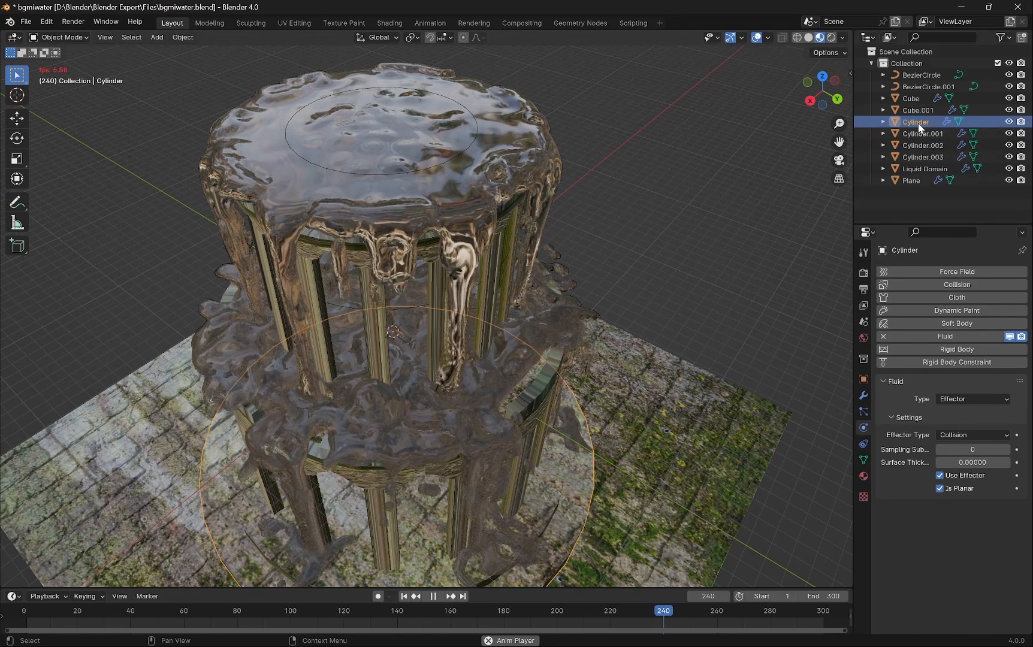
double_click(930, 158)
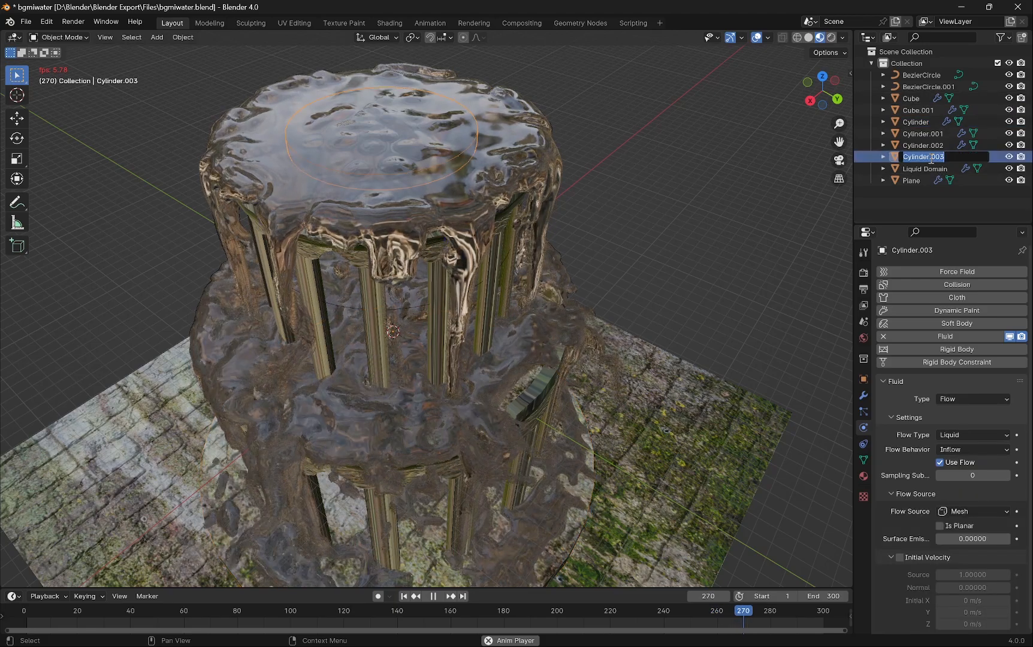
left_click(1010, 160)
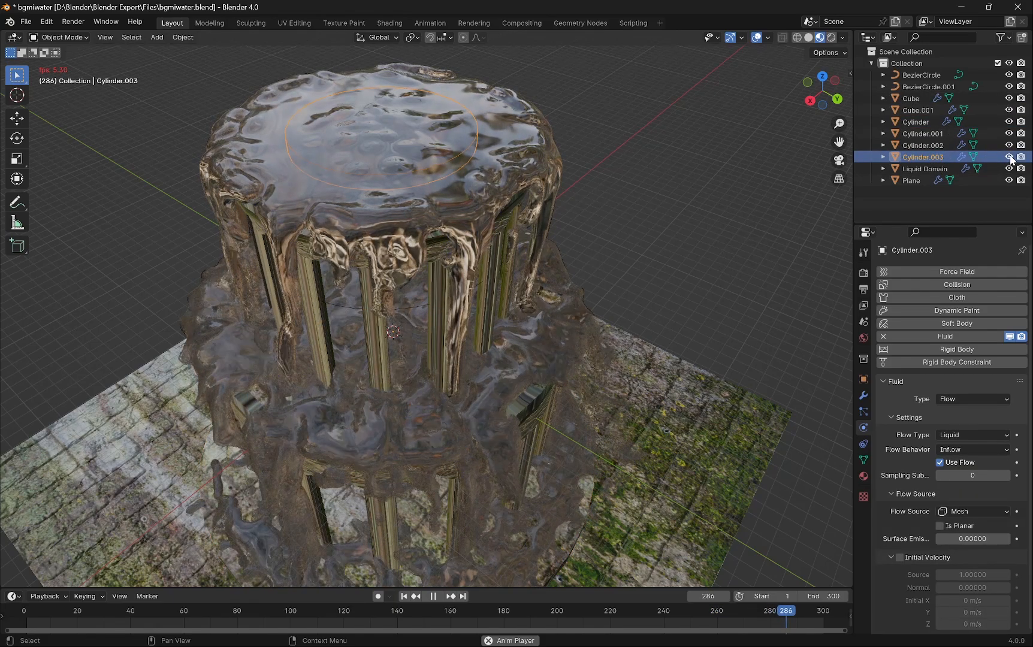
left_click(1010, 157)
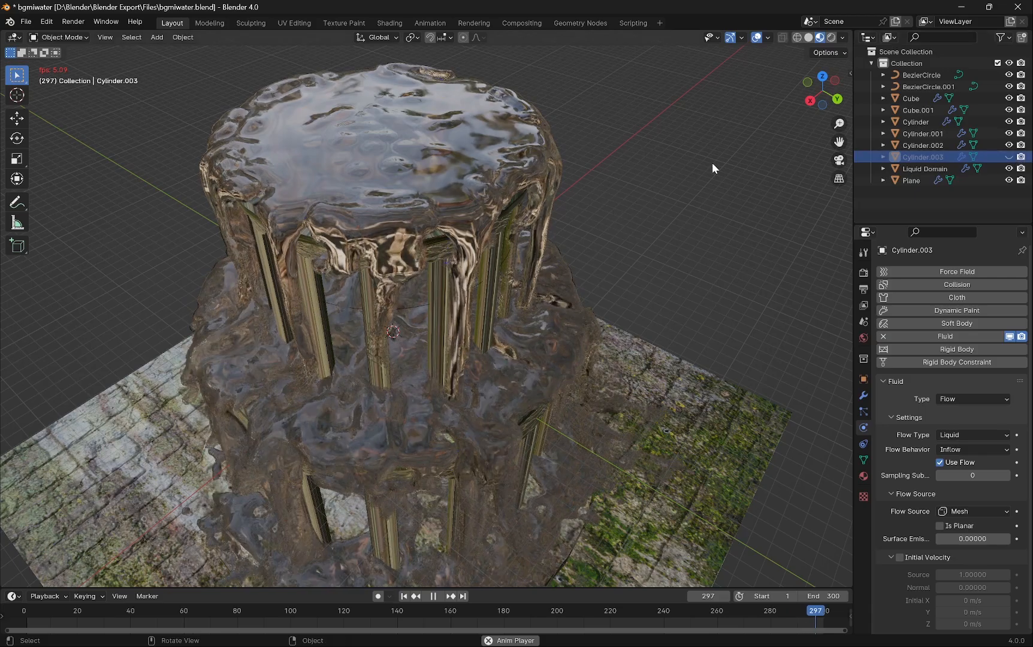
- Preview the simulation playback in rendered shading and back in material preview shading
mouse_move(656, 190)
middle_mouse_down()
mouse_move(758, 198)
mouse_move(798, 163)
mouse_move(657, 143)
mouse_move(629, 159)
mouse_move(648, 168)
middle_mouse_up()
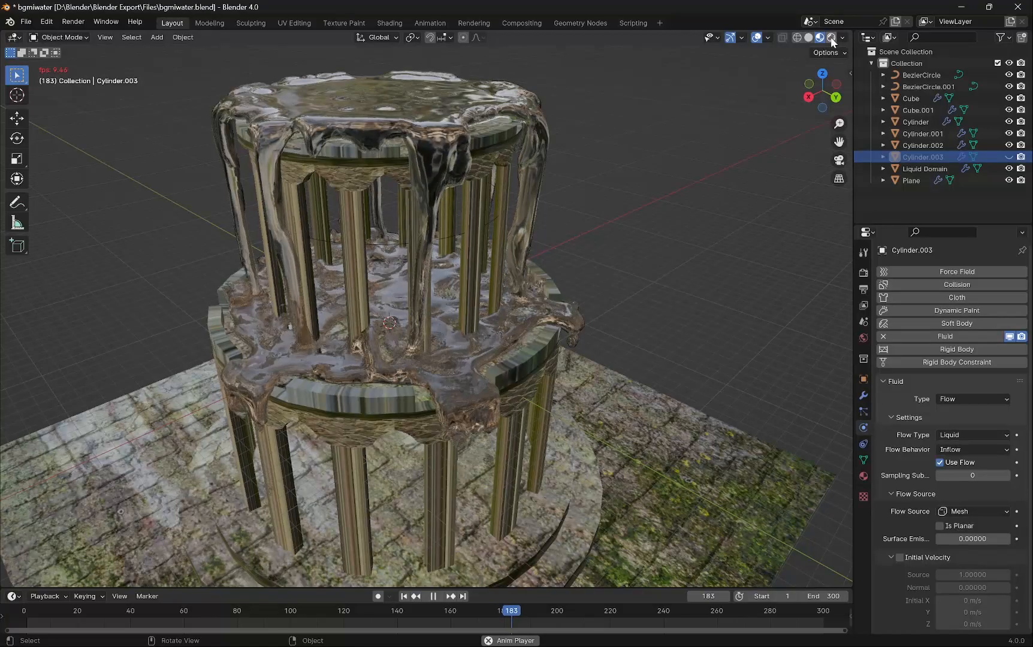
left_click(832, 37)
mouse_move(722, 172)
middle_mouse_down()
mouse_move(749, 181)
mouse_move(734, 177)
middle_mouse_up()
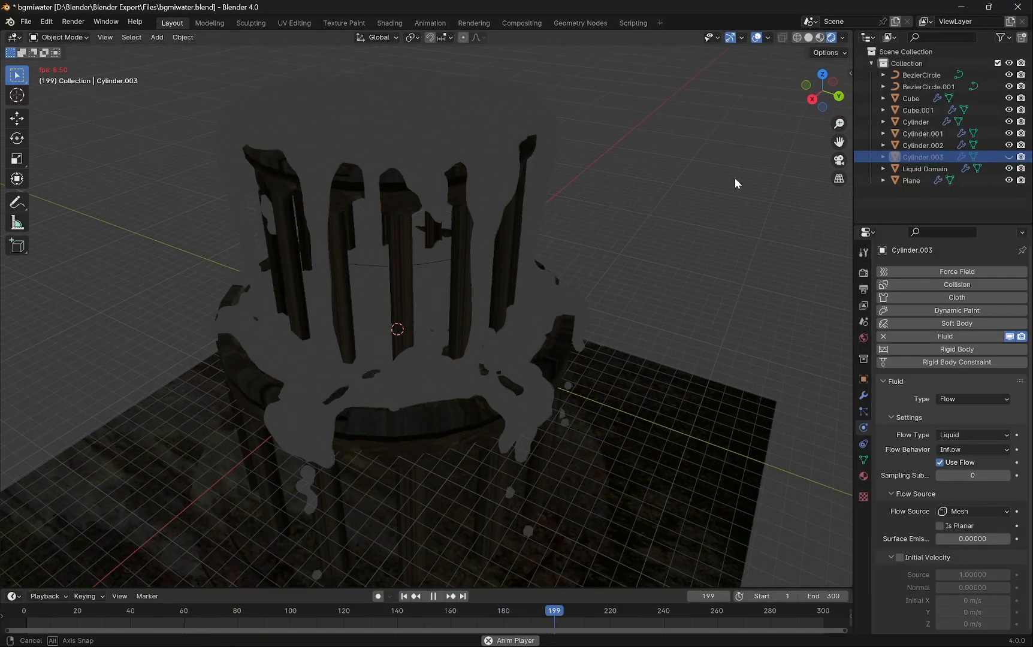
left_click(820, 37)
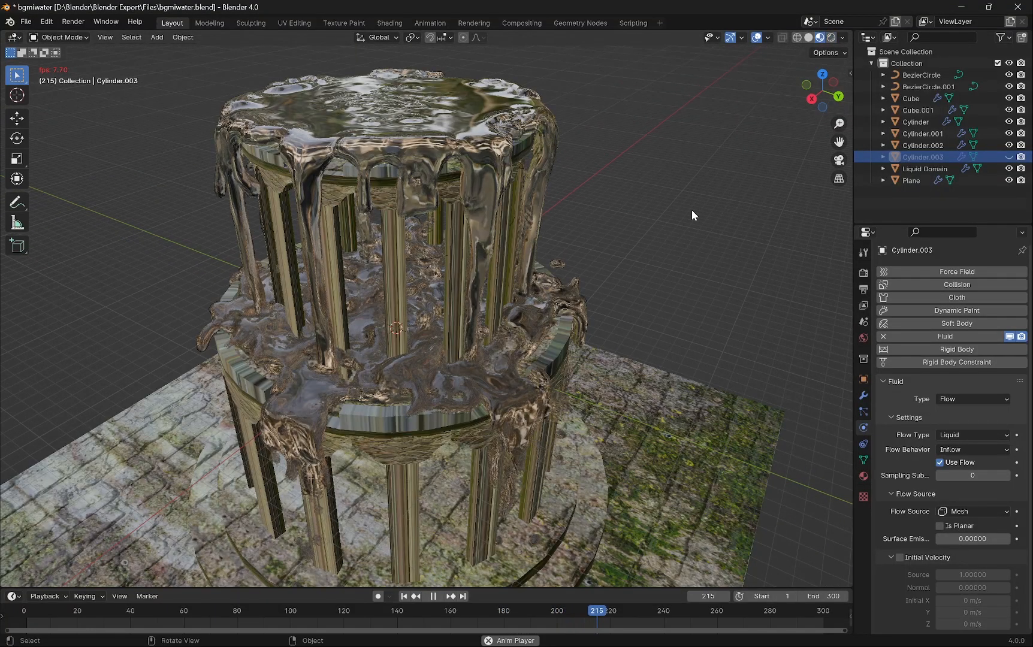
scroll(585, 244, "down", 3)
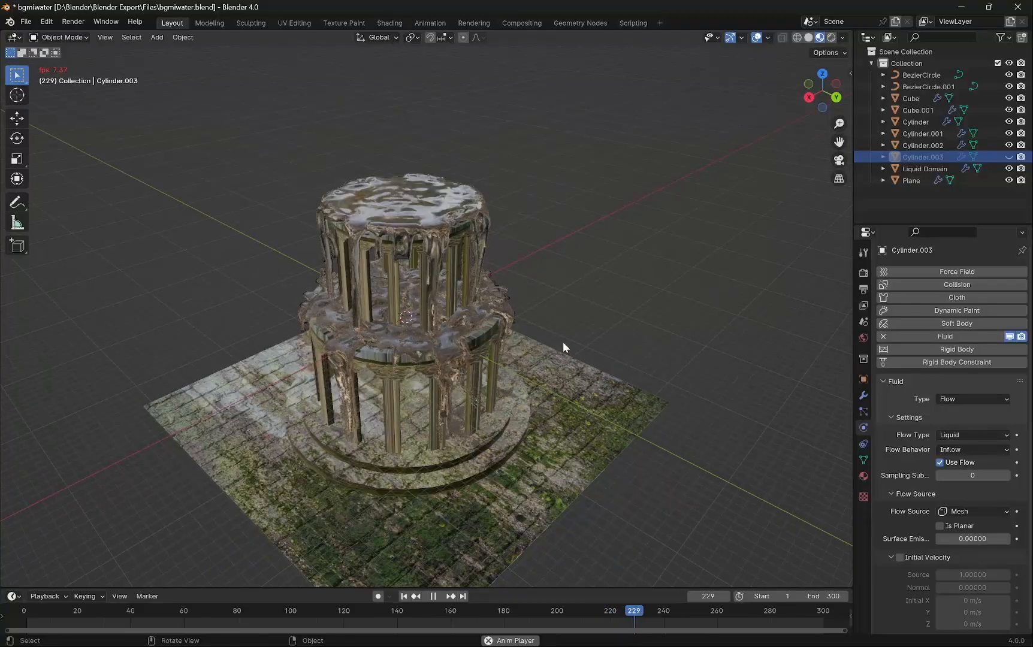
mouse_move(563, 346)
middle_mouse_down()
mouse_move(588, 342)
mouse_move(578, 340)
mouse_move(552, 403)
mouse_move(557, 382)
mouse_move(535, 383)
mouse_move(552, 393)
middle_mouse_up()
key("space")
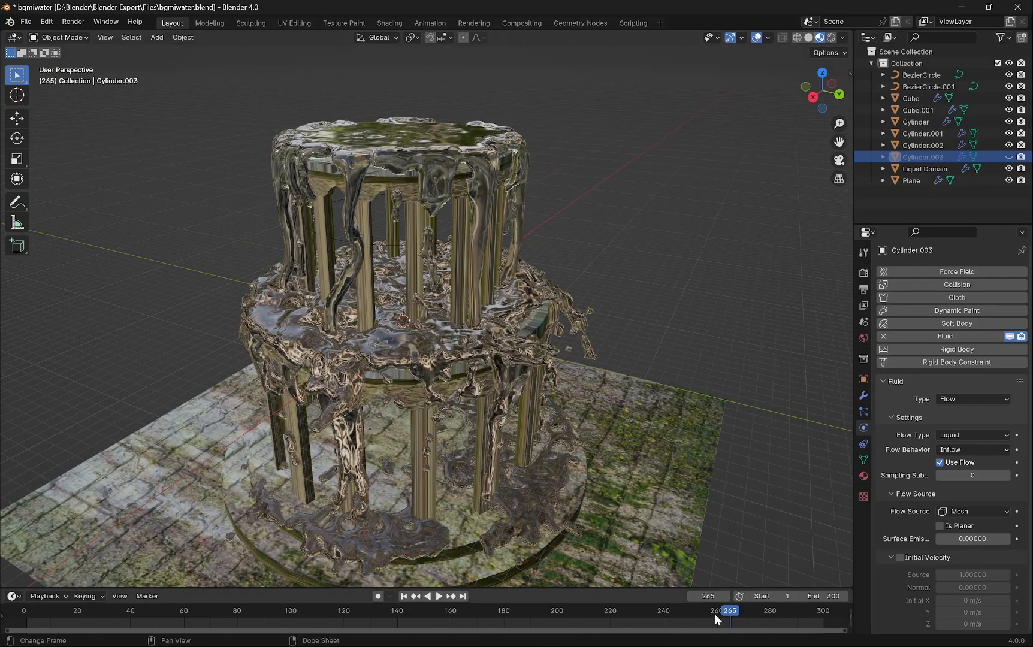
- Rewind the timeline near the start and add a new mesh plane to the scene
left_click_drag(724, 612, 32, 625)
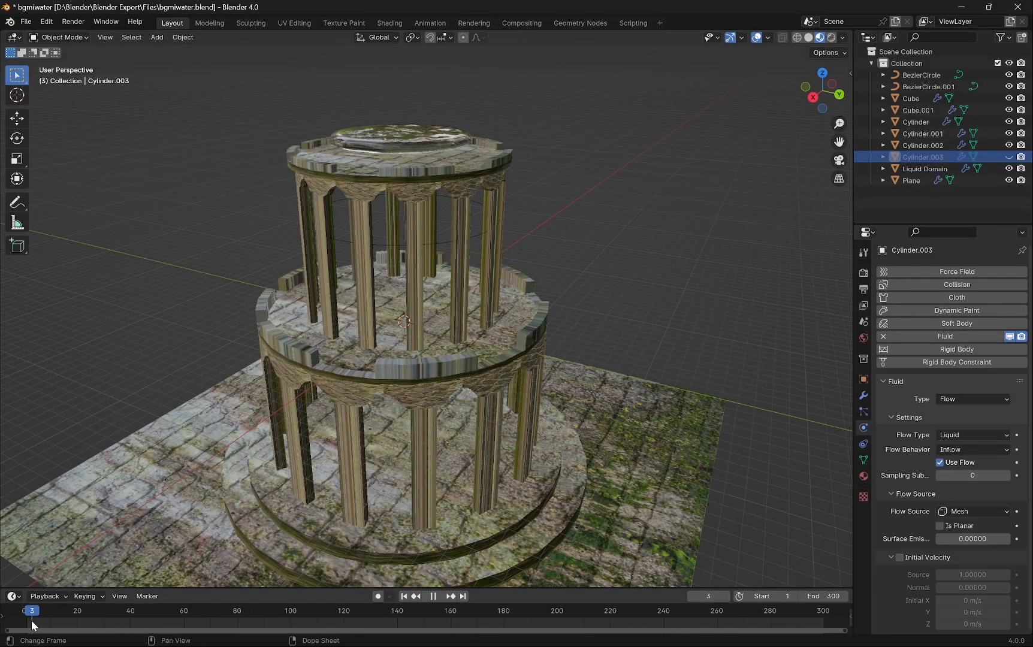
key("space")
middle_click_drag(383, 362, 555, 286)
scroll(480, 258, "up", 2)
scroll(480, 258, "down", 1)
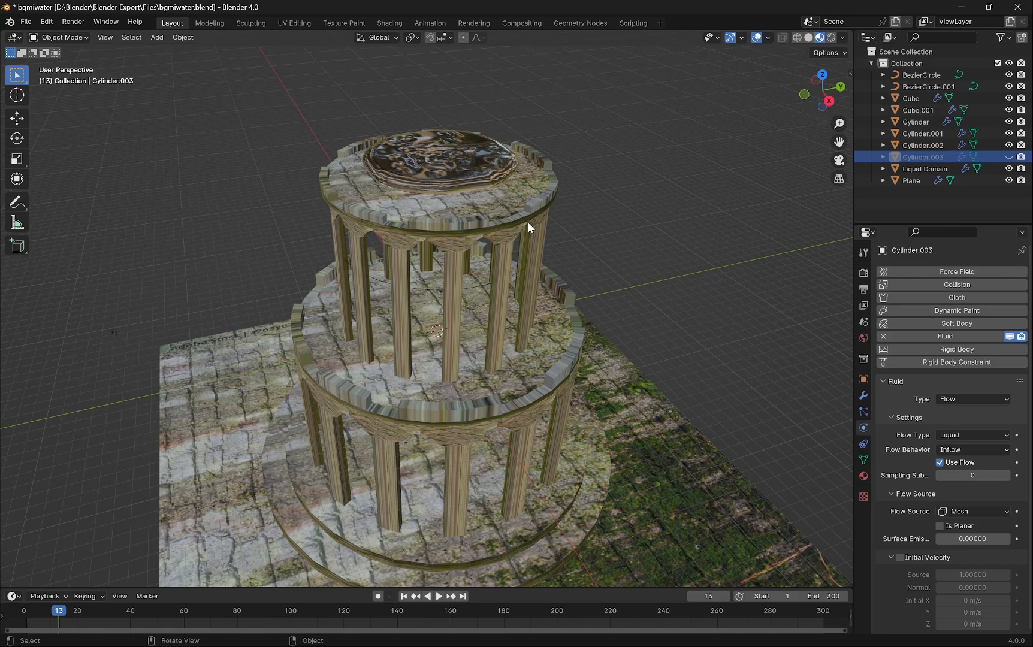
scroll(517, 292, "down", 3)
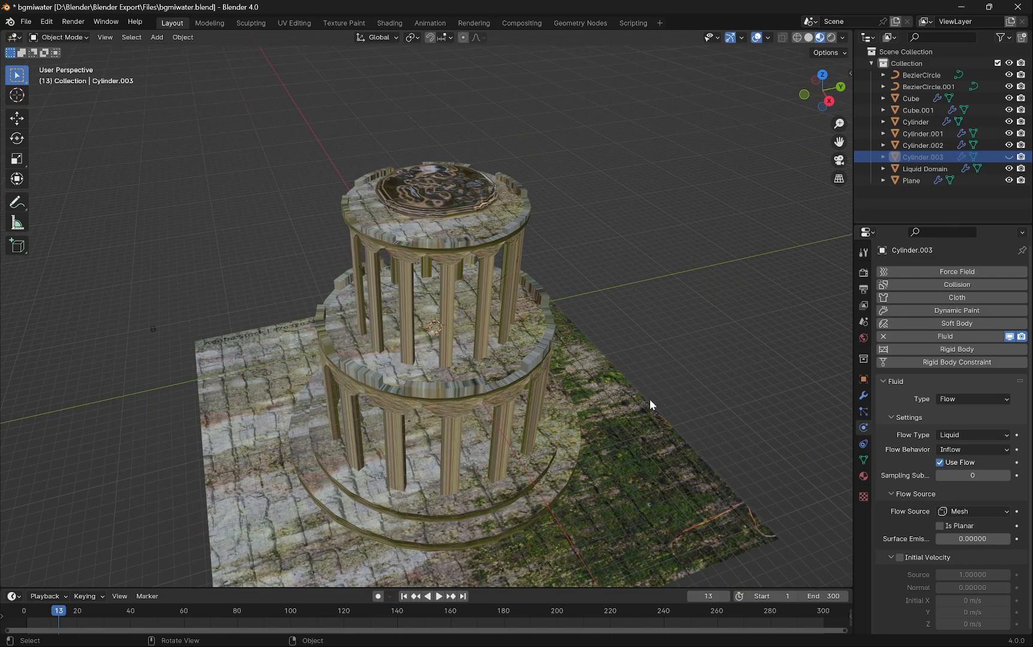
scroll(502, 324, "up", 2)
key("shift+a")
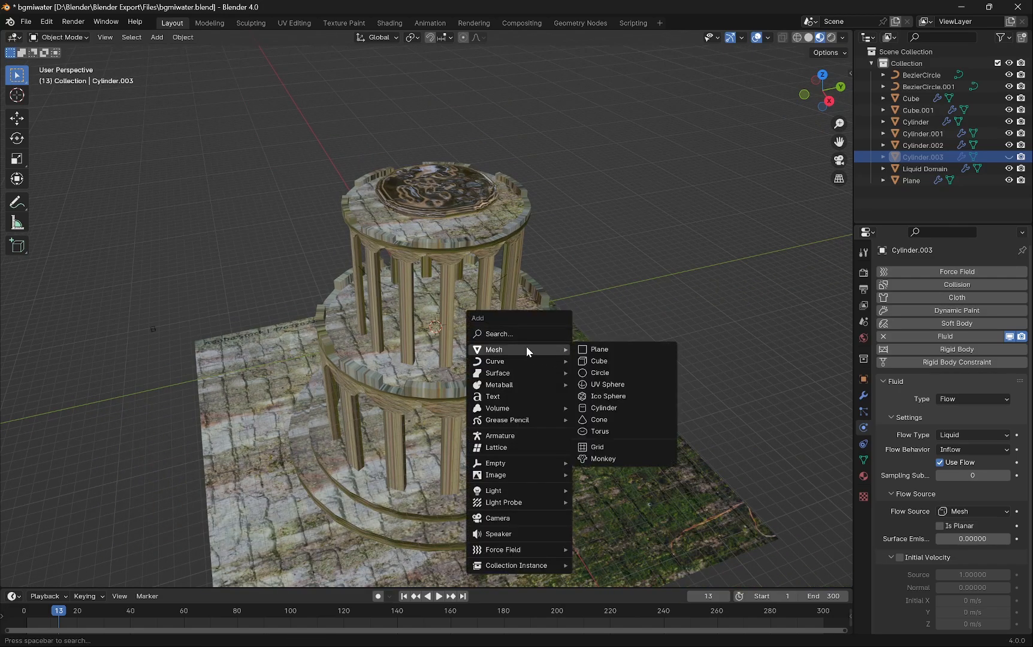
left_click(621, 350)
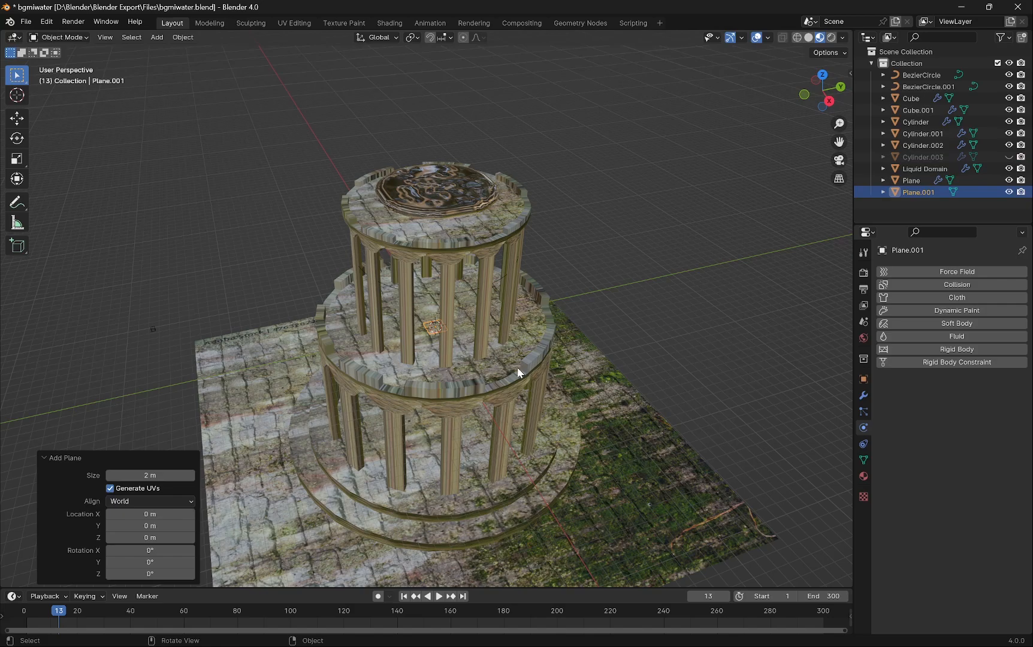
- Move the new plane down -14.086 m along Z in front view with X-ray on, and save the file
key("KP_1")
left_click(797, 37)
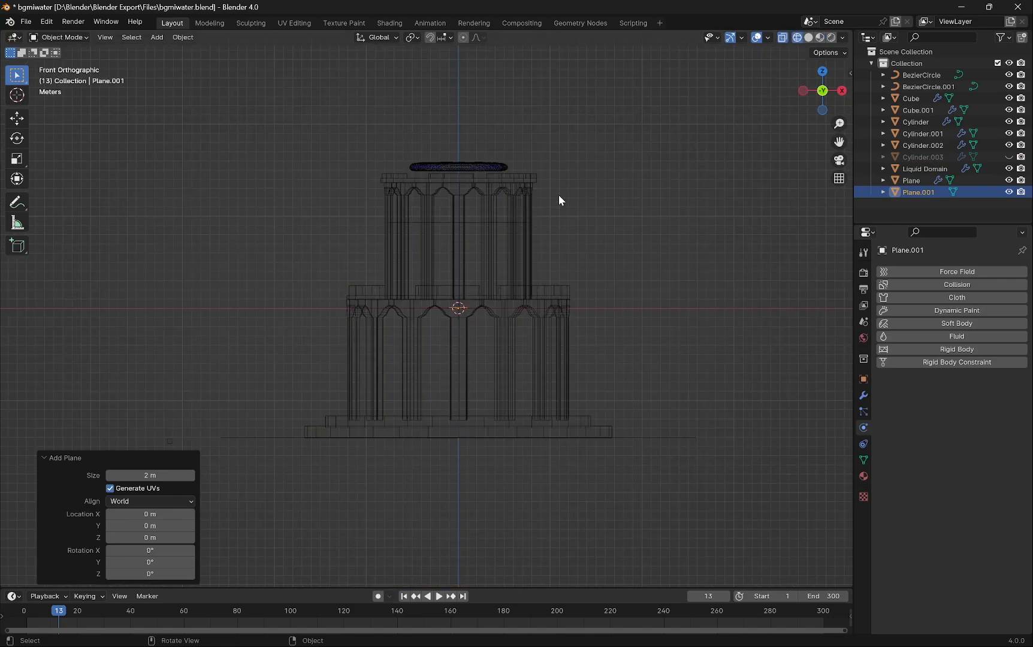
key("g")
key("z")
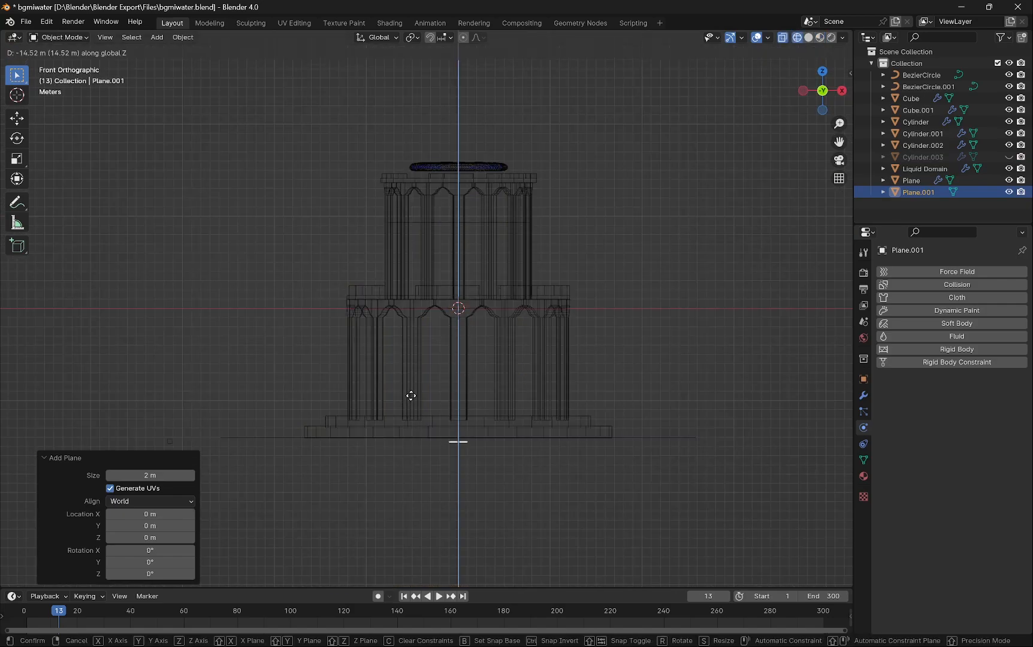
left_click(412, 393)
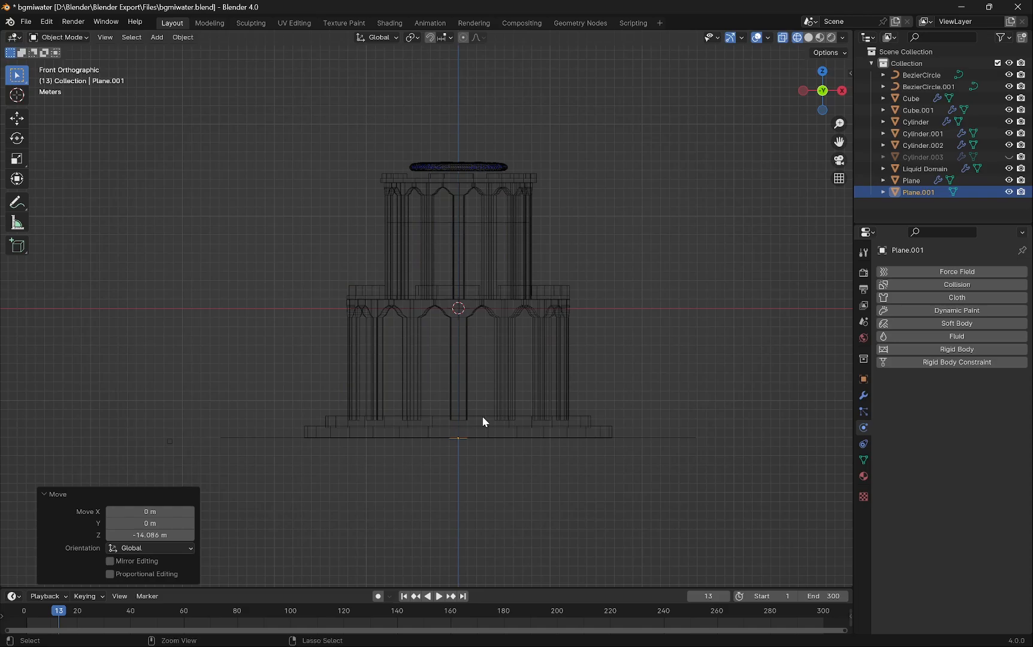
key("ctrl+s")
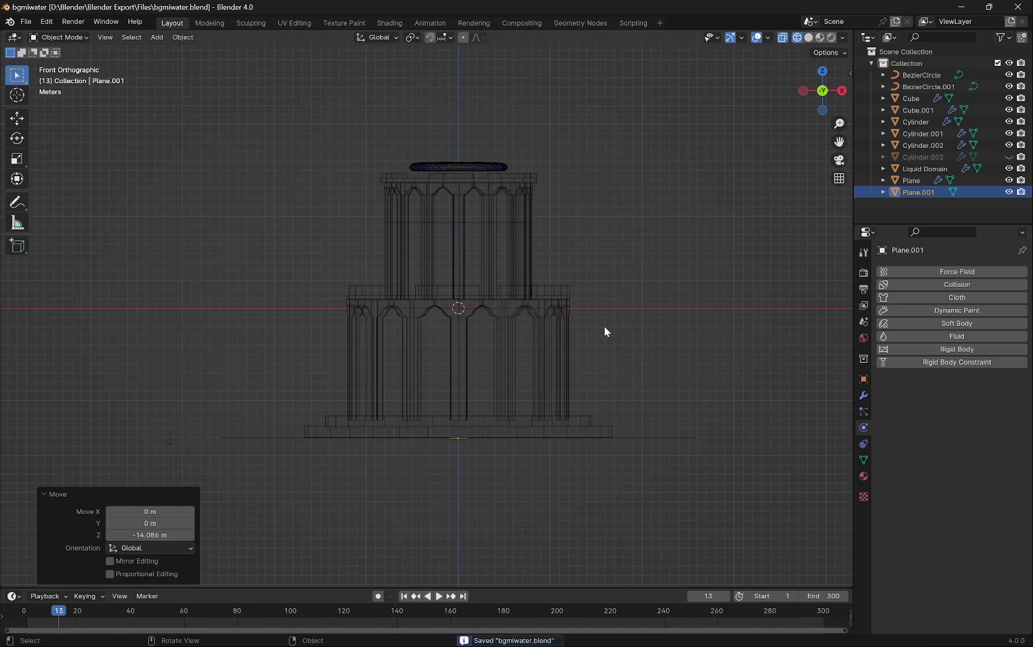
- Scale the new plane uniformly by 100
middle_click_drag(604, 326, 559, 372)
key("s")
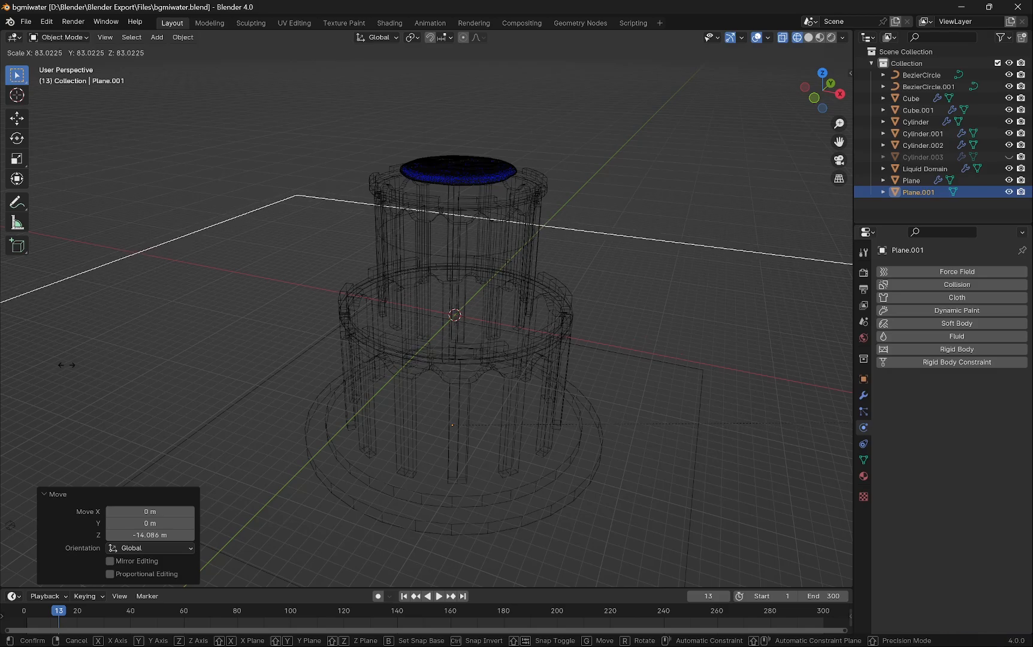
type("100")
key("Return")
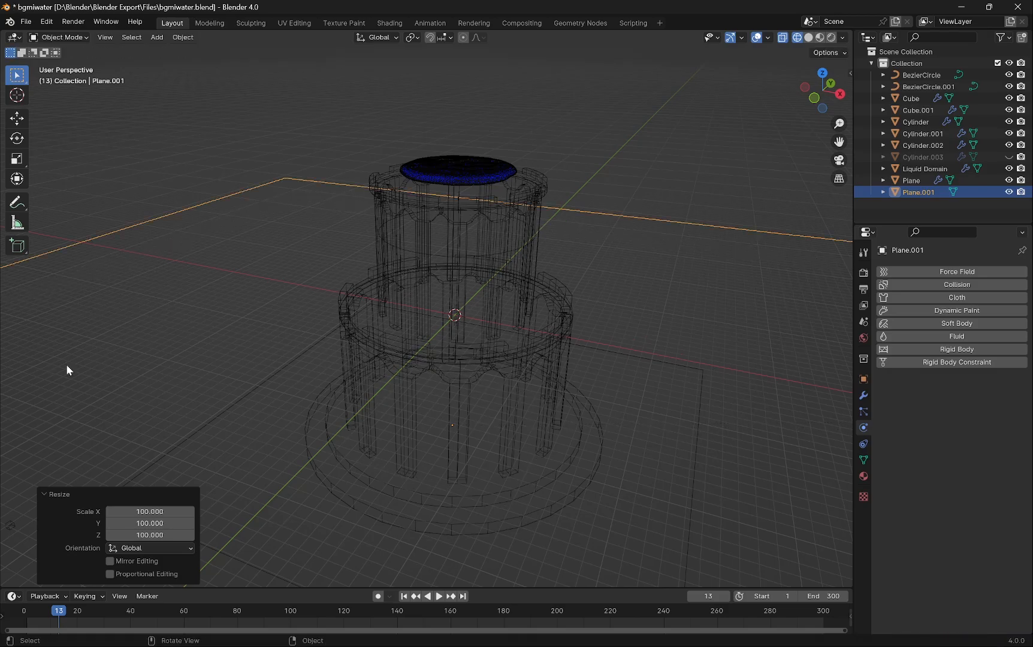
- Add a camera to the scene at the world origin
mouse_move(749, 154)
middle_mouse_down()
mouse_move(636, 160)
mouse_move(743, 157)
middle_mouse_up()
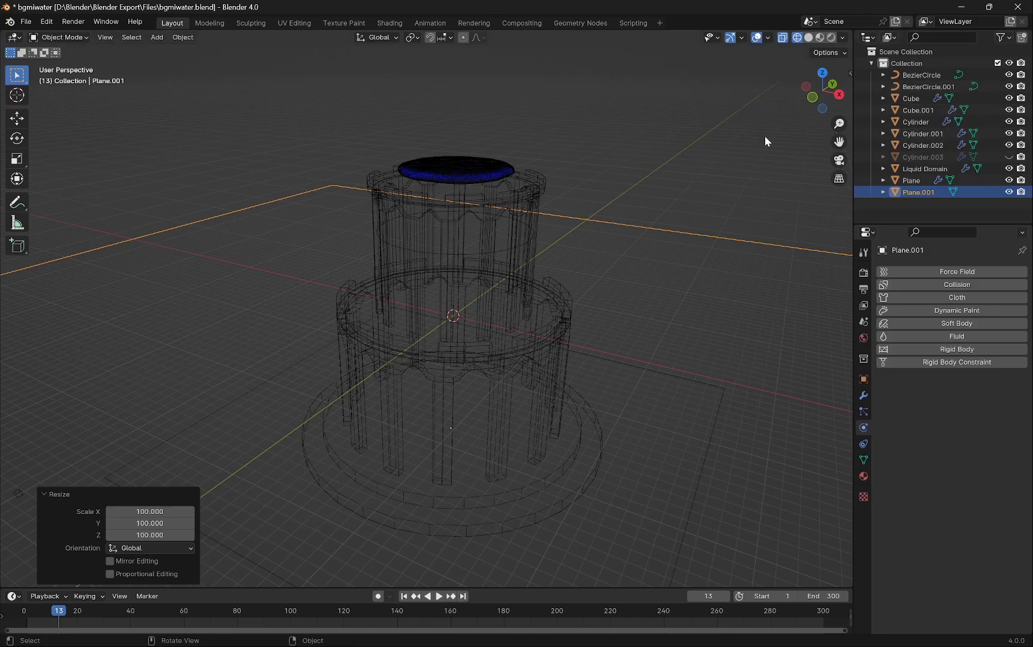
left_click(764, 137)
key("shift+a")
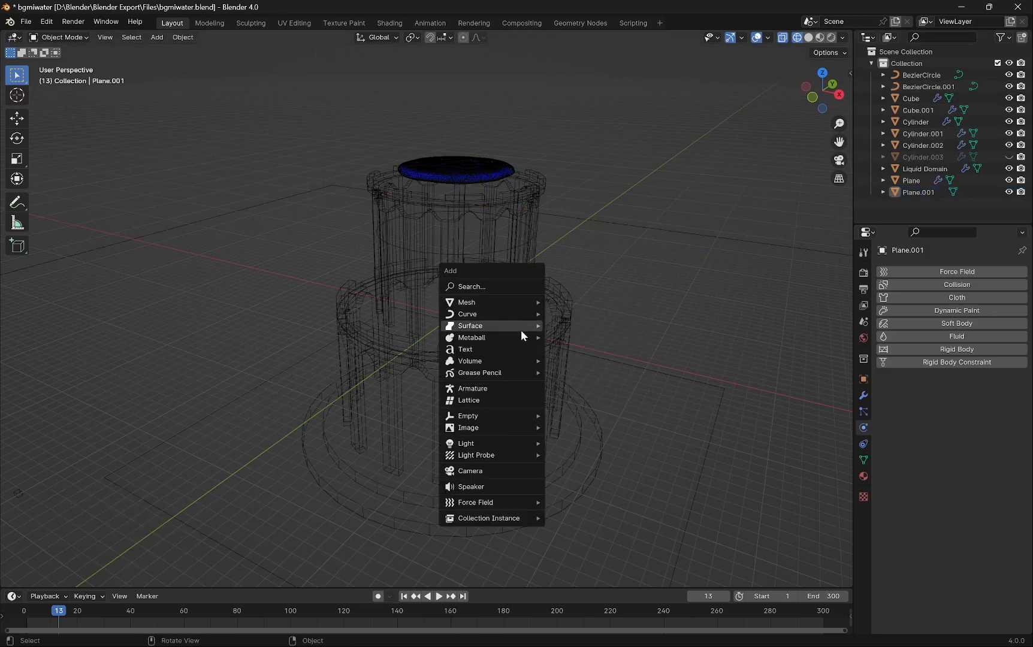
left_click(493, 472)
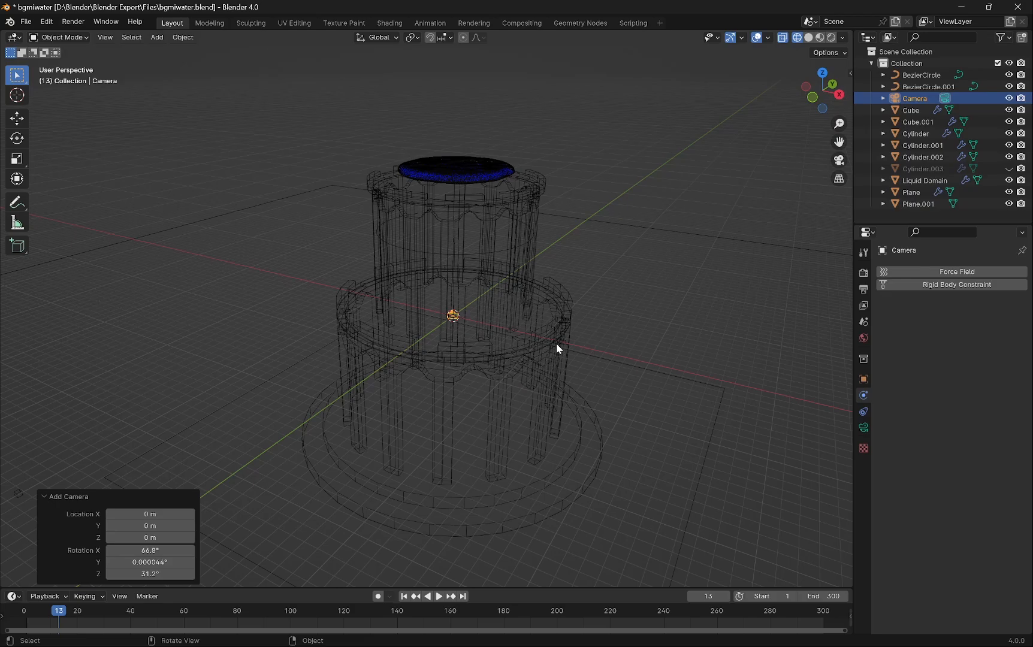
- Move the camera in top view to X 13.998 m, Y -16.06 m
middle_click_drag(556, 342, 432, 340)
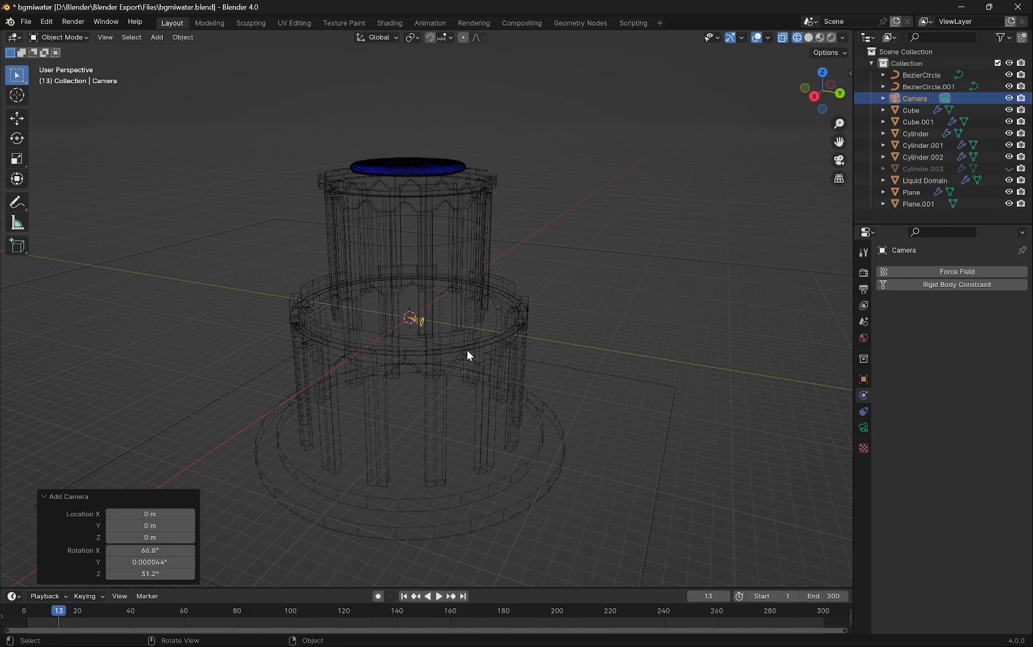
key("g")
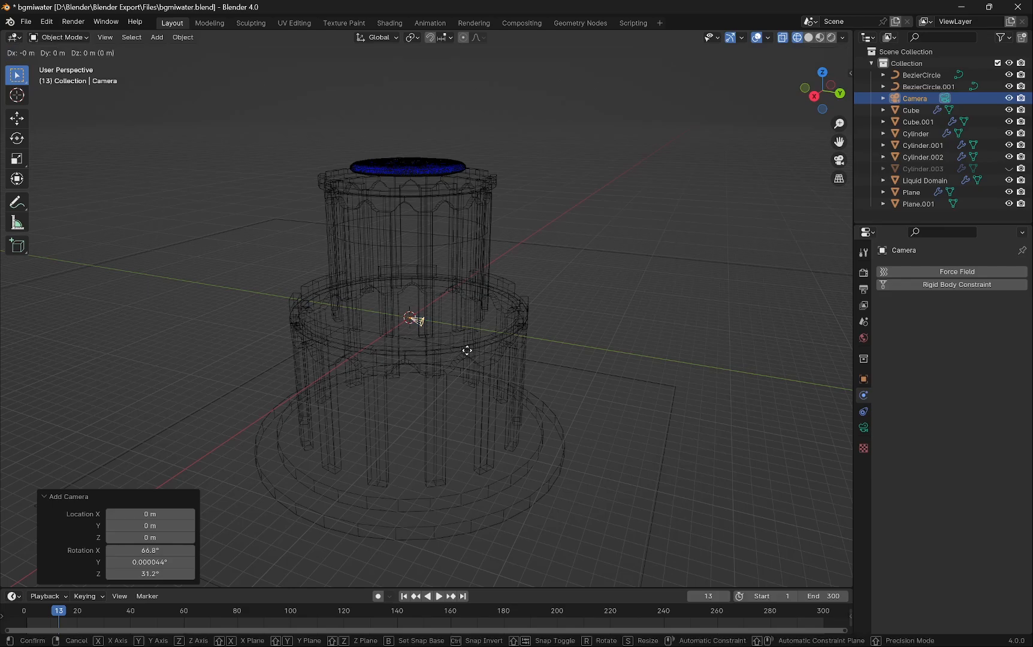
key("KP_7")
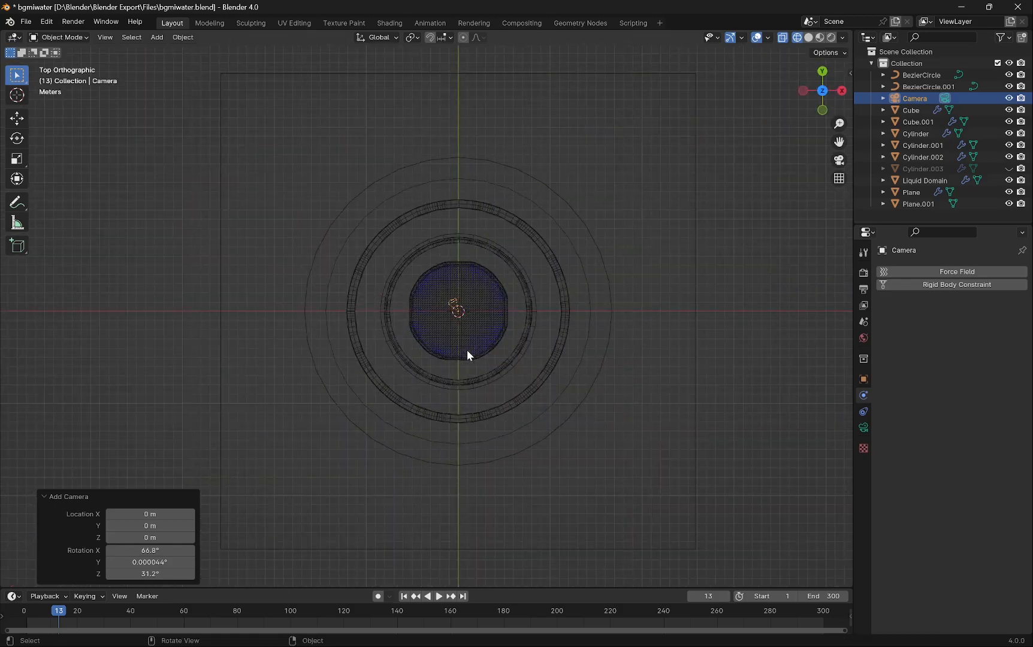
left_click(595, 498)
middle_click_drag(599, 486, 558, 356)
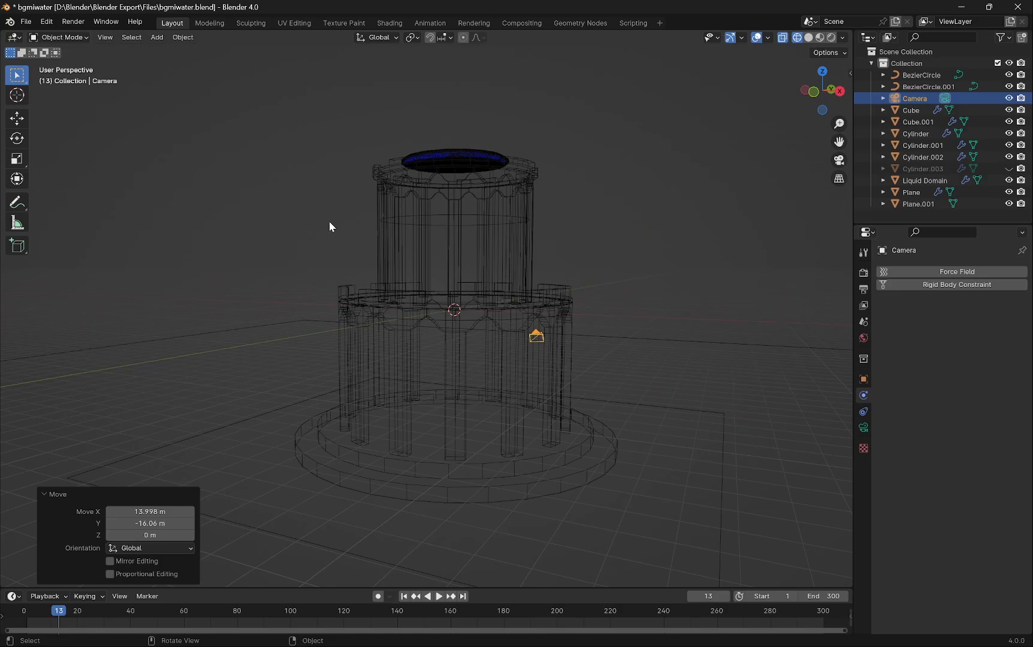
- Look through the camera, rewind the timeline to frame 0, and enable the Camera to View lock
key("KP_0")
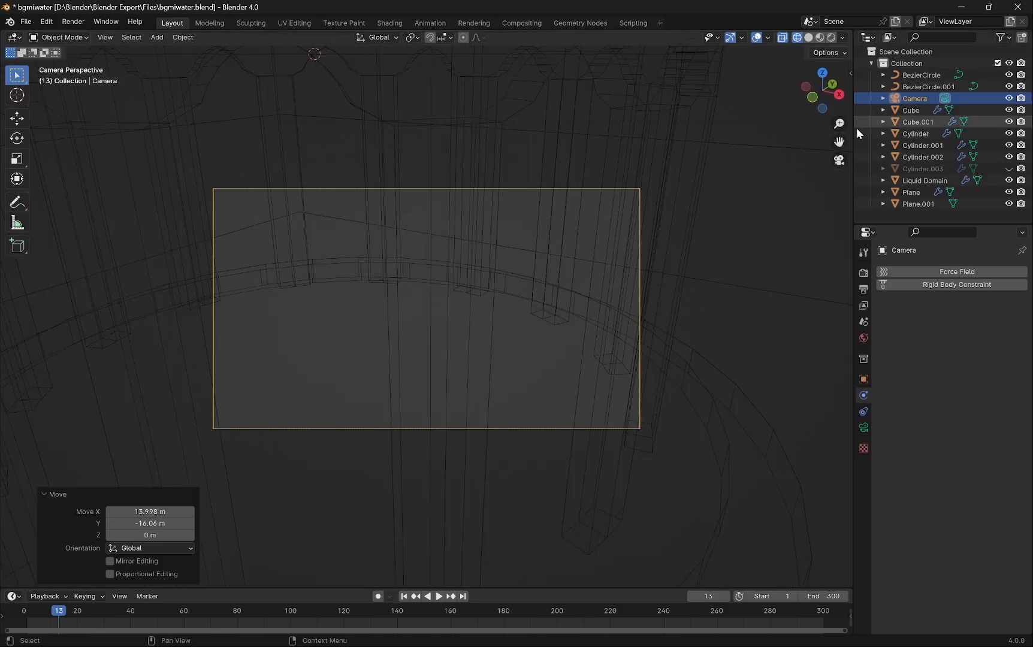
left_click(850, 73)
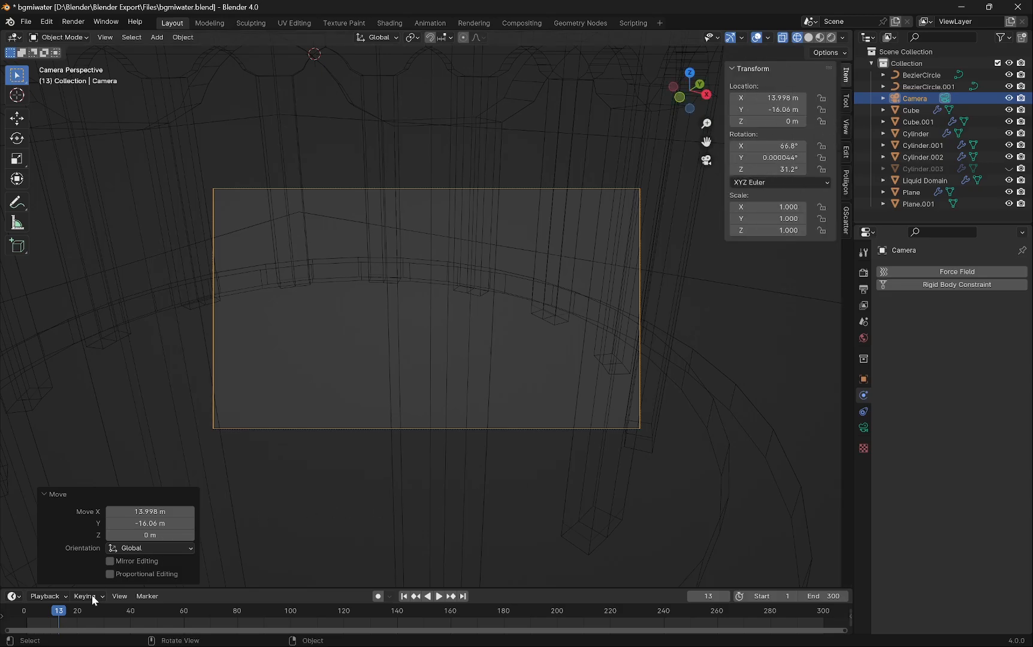
left_click_drag(60, 619, 24, 617)
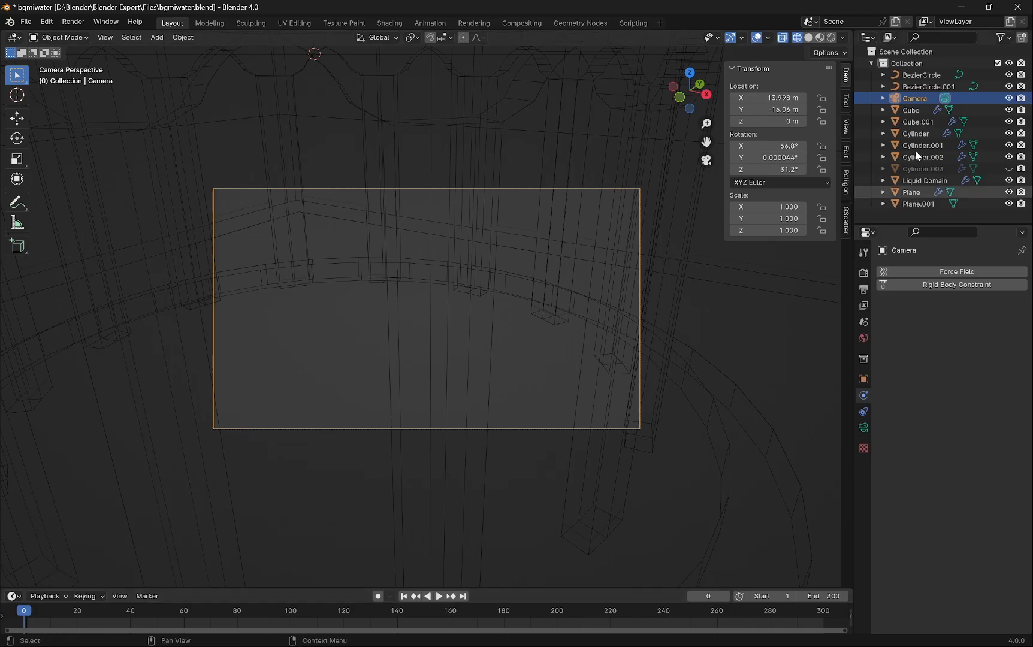
left_click(846, 127)
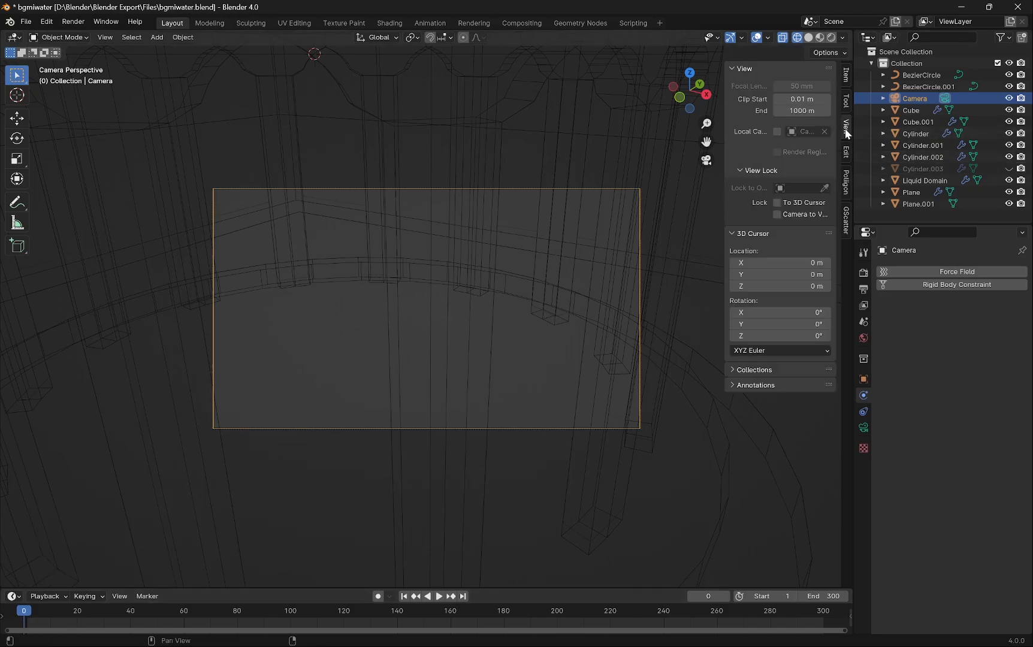
left_click(781, 215)
- Frame the tower inside the camera view by moving the locked camera
scroll(367, 320, "down", 11)
scroll(398, 306, "up", 2)
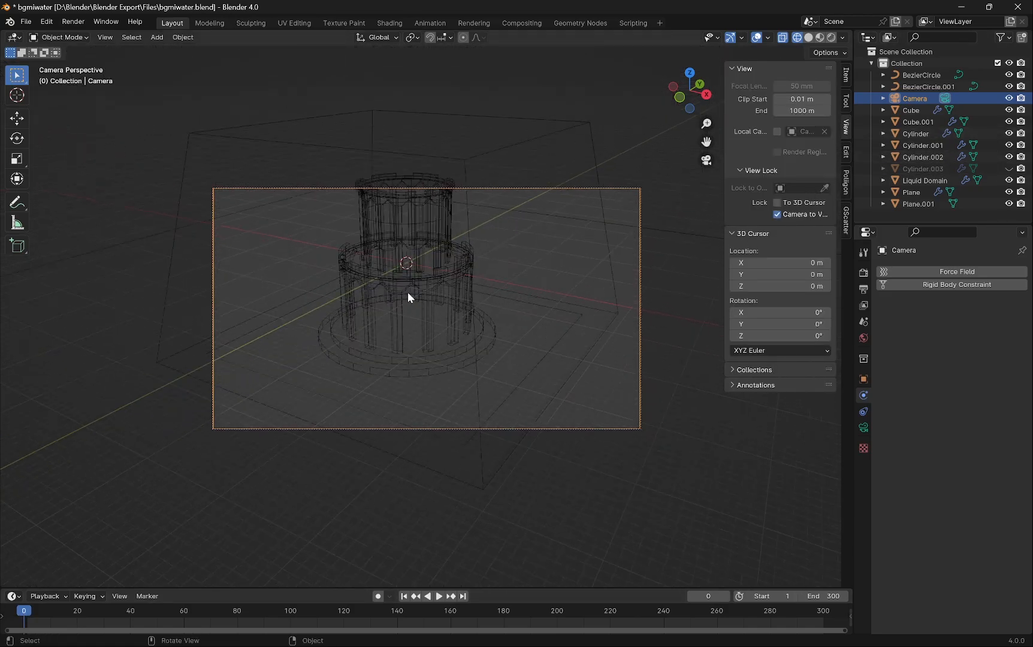
middle_click_drag(408, 293, 524, 279)
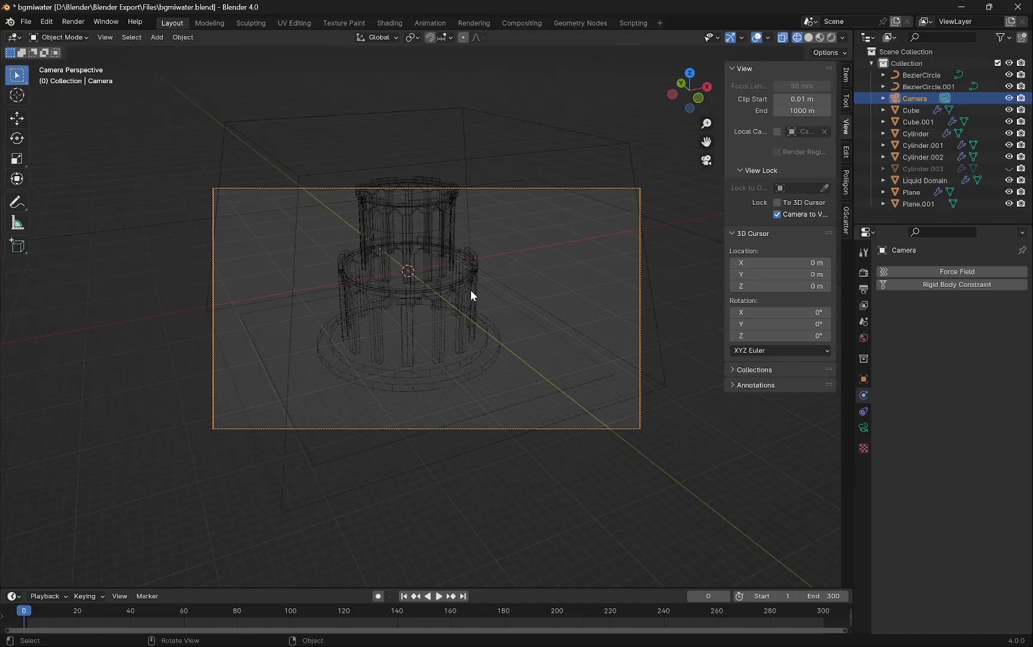
middle_click_drag(418, 287, 420, 310, "shift")
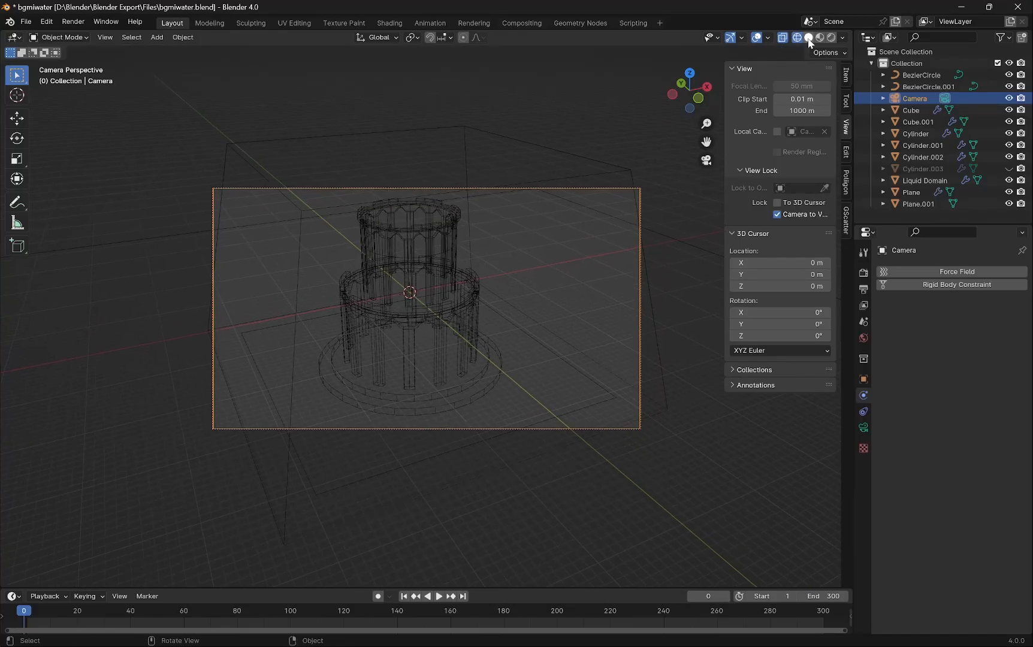
- Switch the viewport to material preview shading and start animation playback
left_click(809, 38)
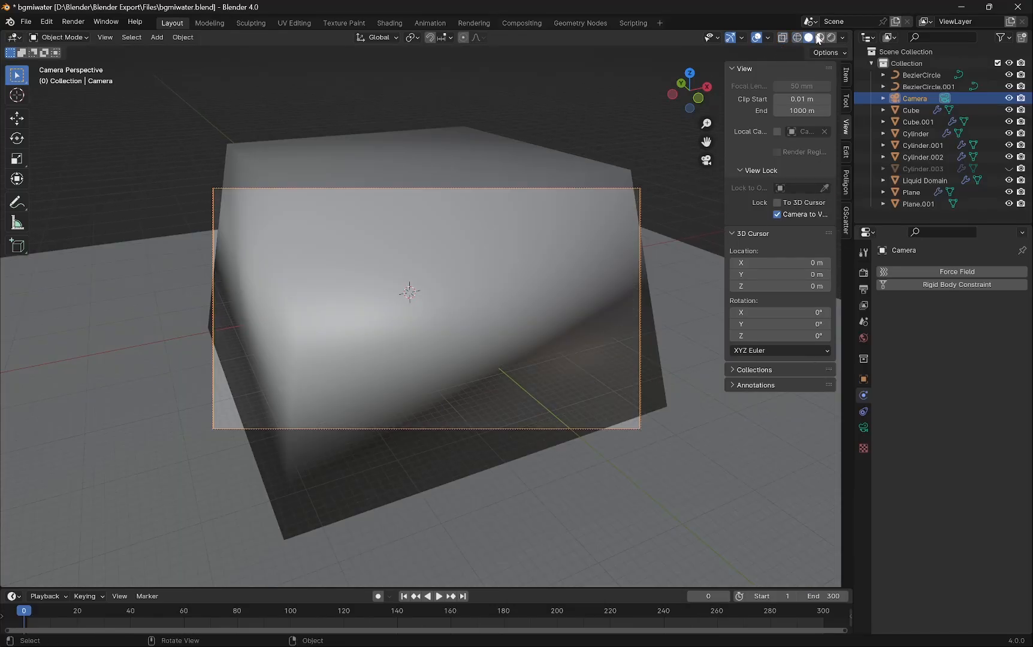
left_click(820, 38)
left_click(577, 118)
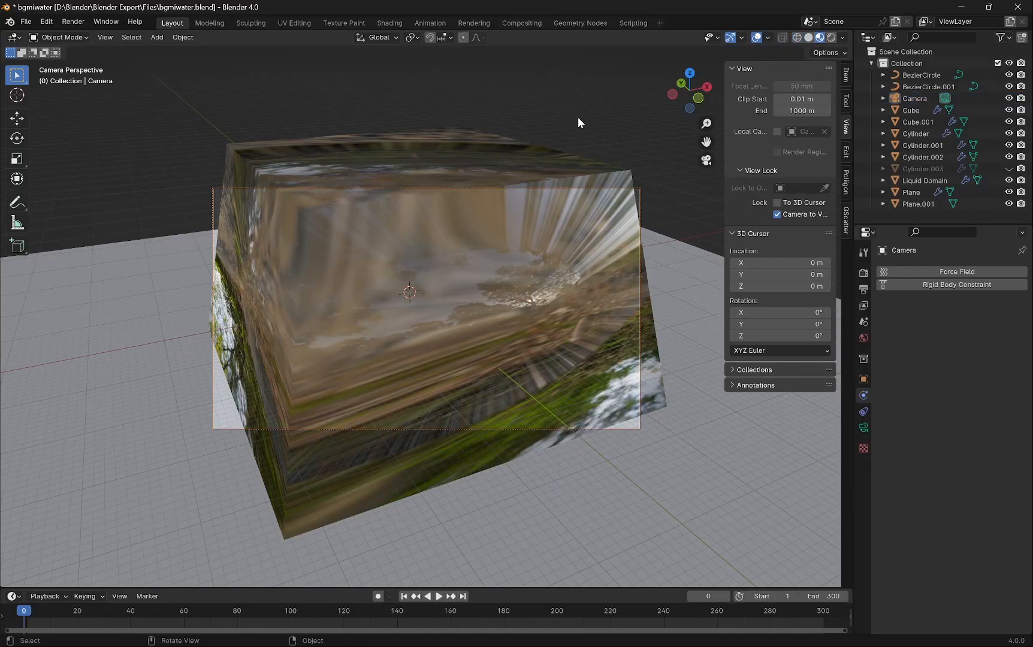
middle_click_drag(594, 302, 580, 299)
key("space")
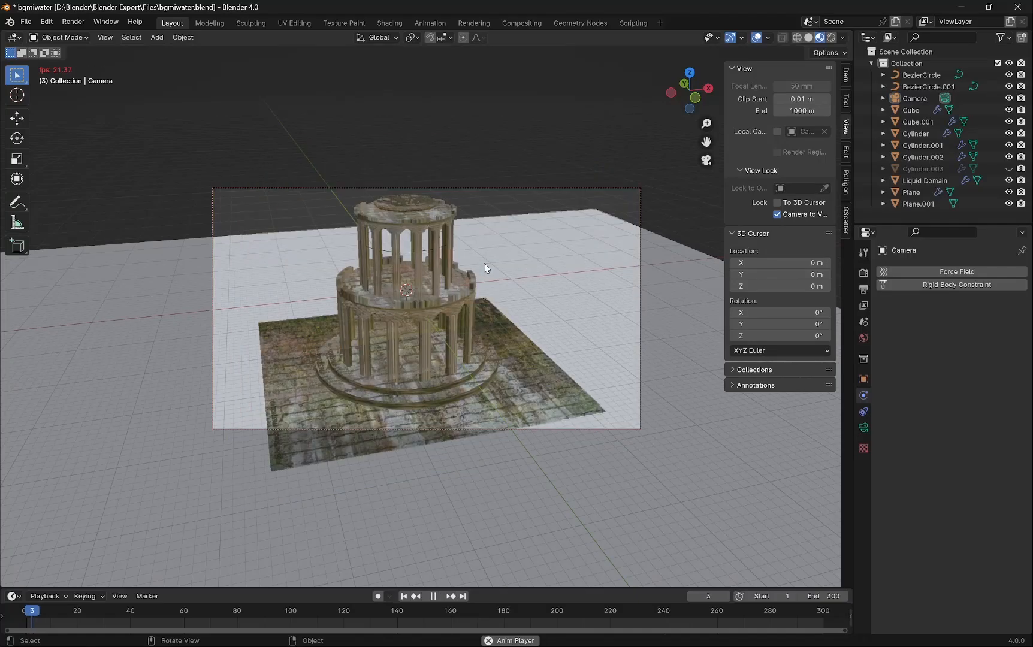
- Refine the camera's framing of the tower and ground
middle_click_drag(509, 261, 534, 264)
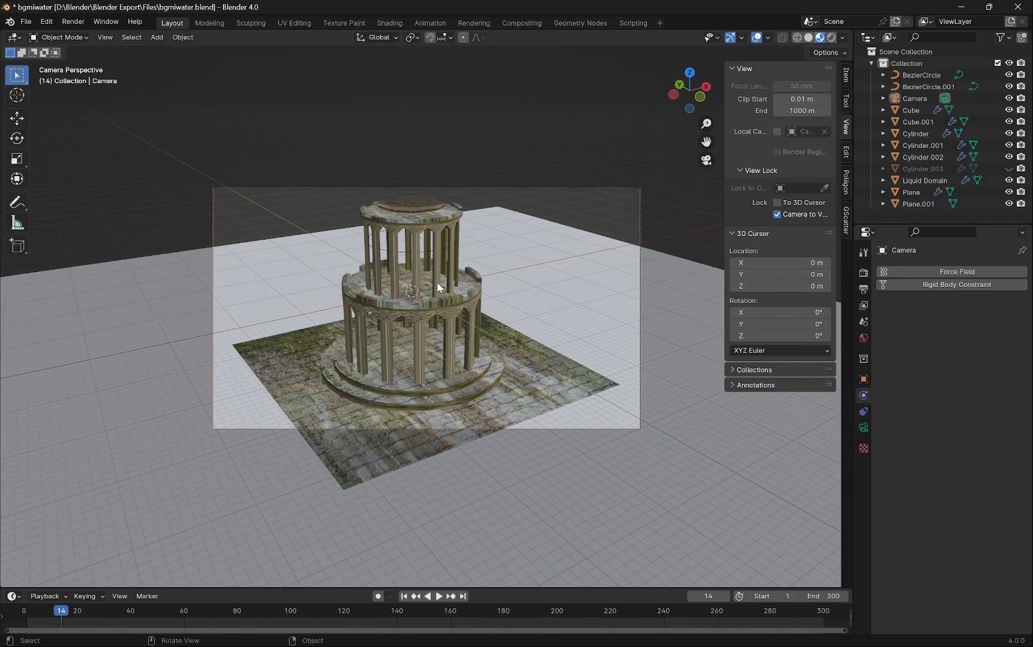
scroll(378, 278, "up", 3)
scroll(378, 278, "down", 3)
middle_click_drag(377, 278, 403, 273)
- Try giving the large plane the existing tiled Material
left_click(514, 494)
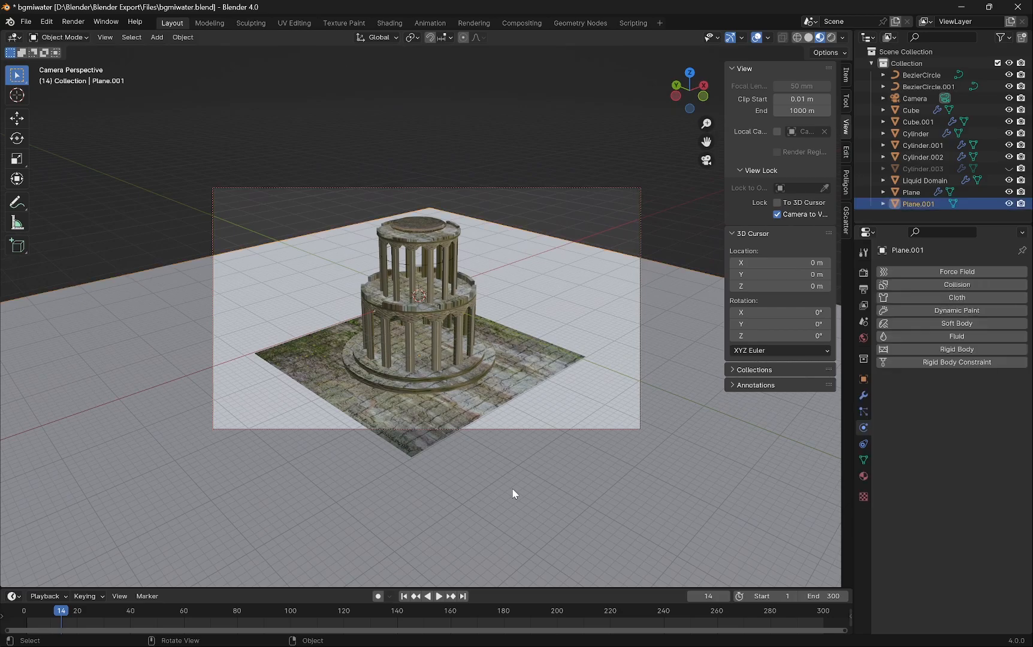
left_click(864, 476)
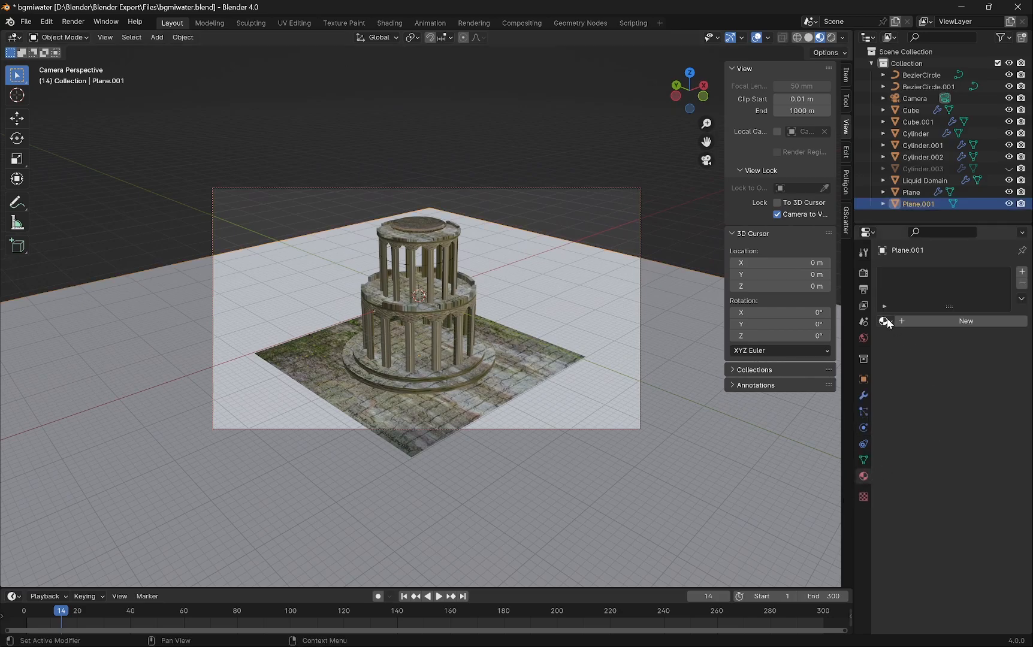
left_click(884, 322)
left_click(791, 351)
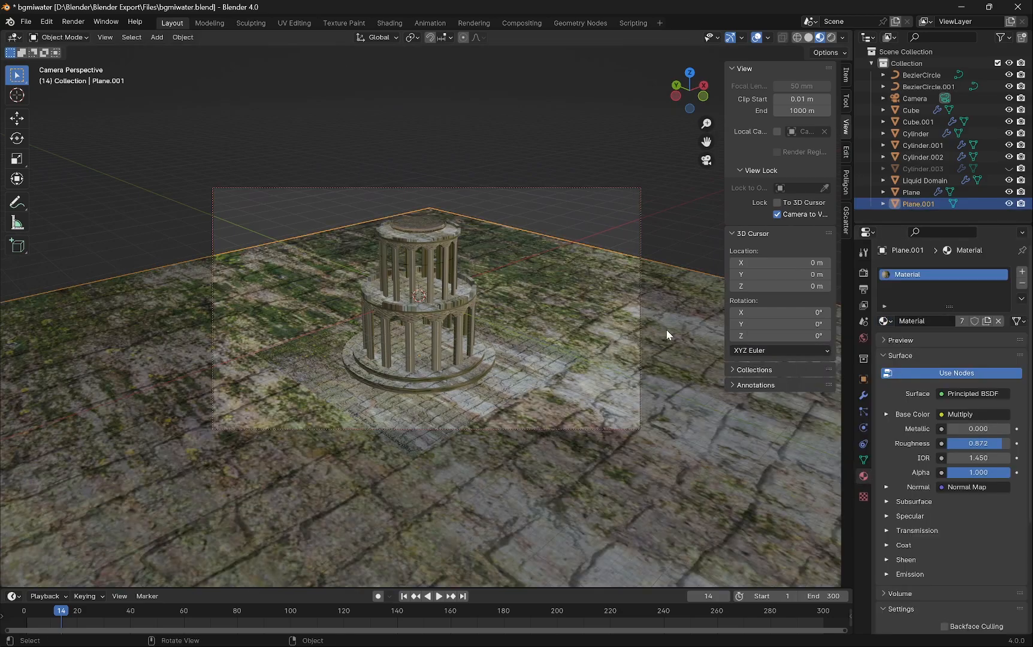
left_click(654, 157)
- Replace the large plane's shared material with a new blank material of its own
left_click(496, 388)
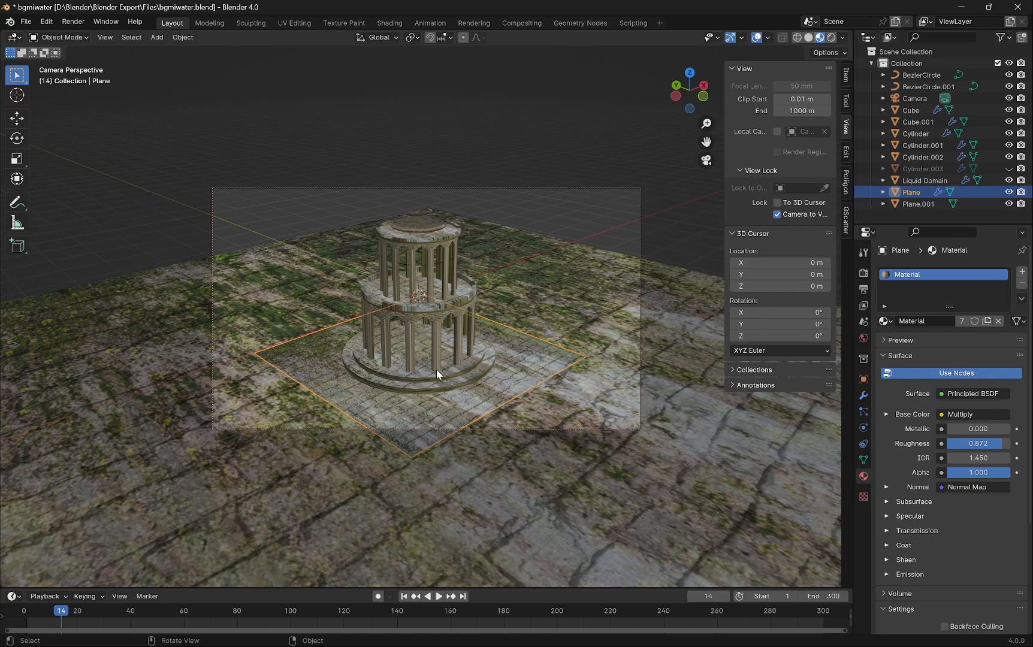
scroll(437, 370, "up", 3)
scroll(437, 370, "down", 3)
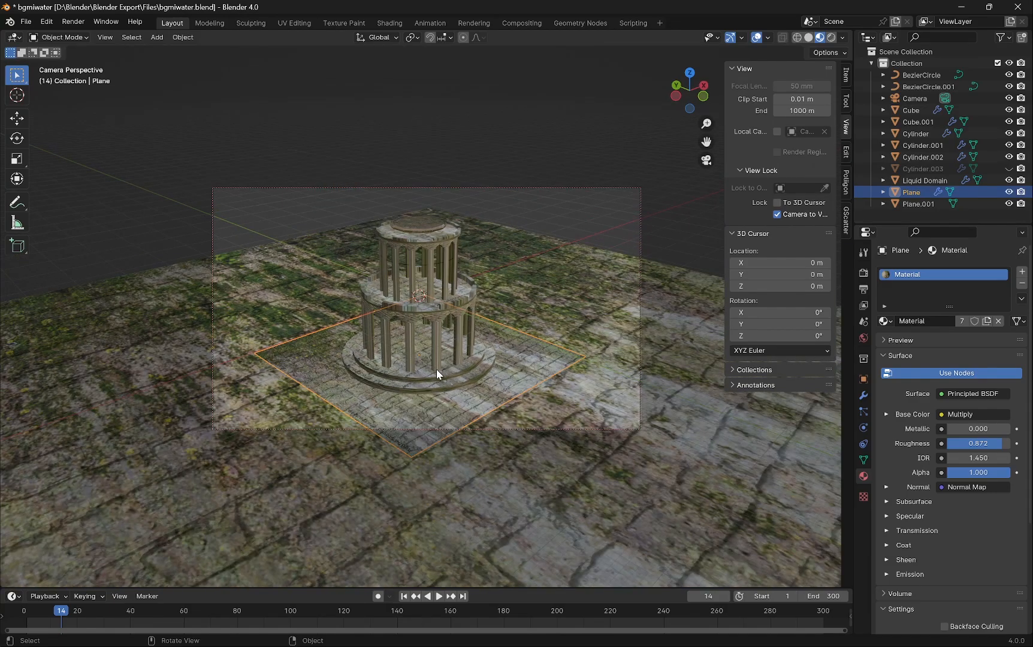
scroll(437, 370, "up", 4)
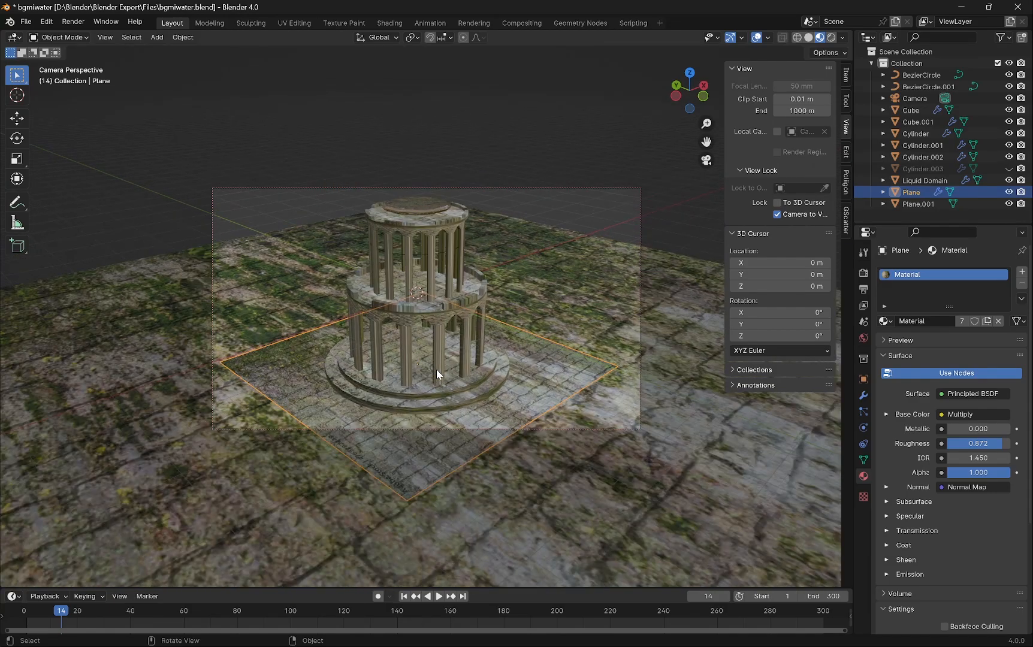
left_click(707, 437)
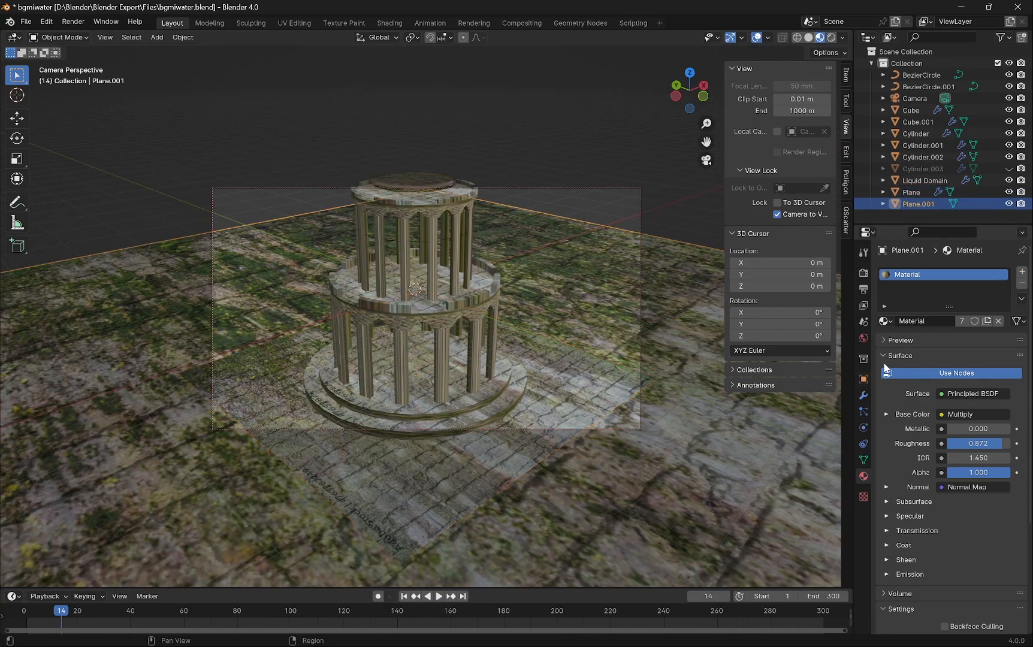
left_click(998, 321)
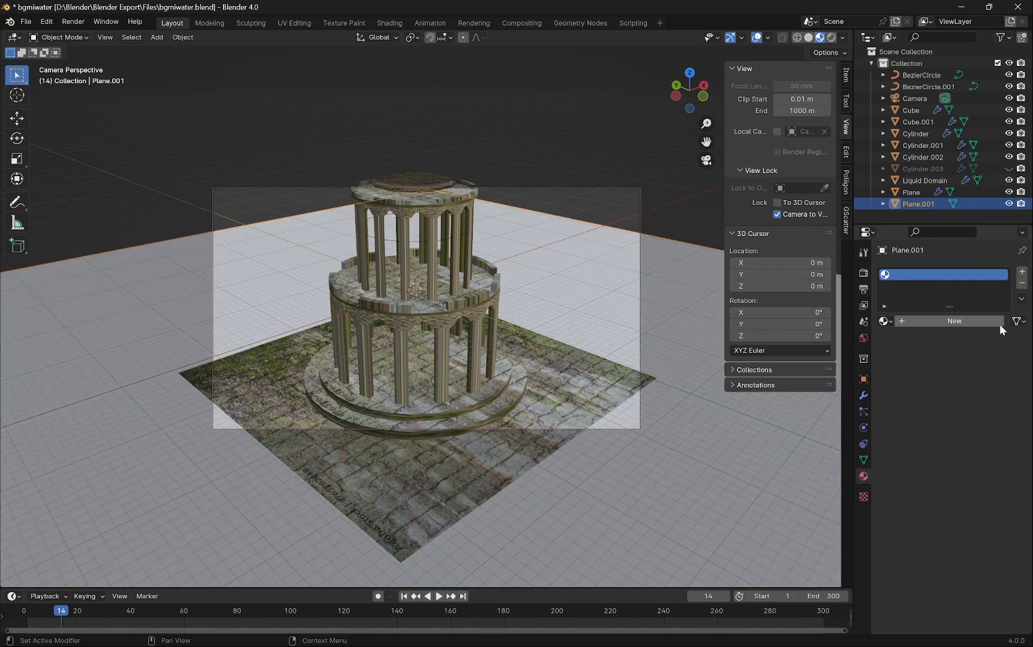
left_click(926, 325)
left_click(979, 415)
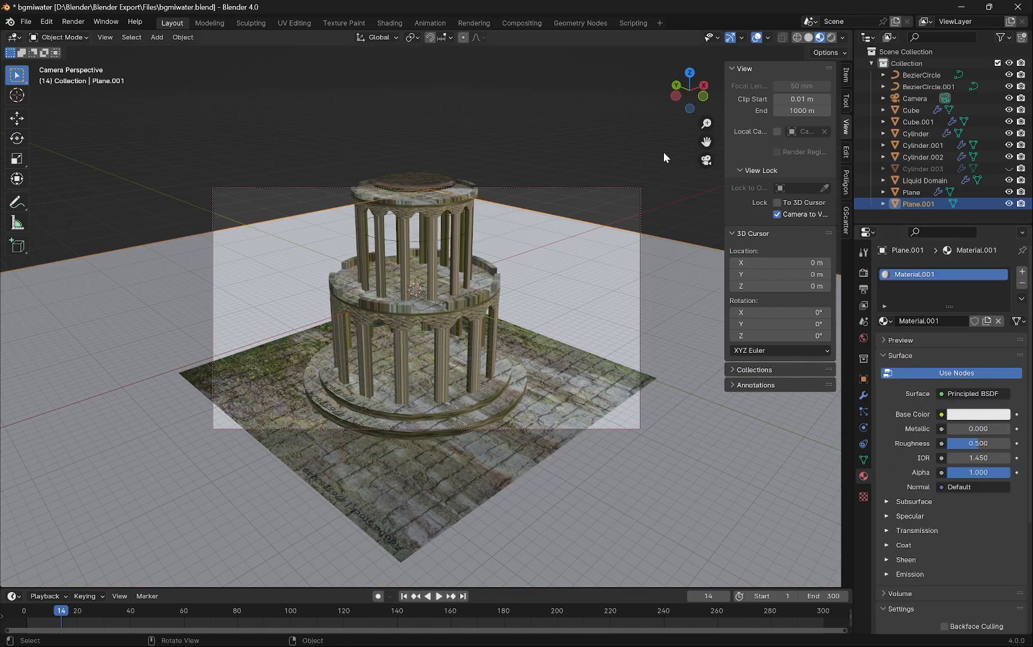
- Set the output resolution to 1600 × 2500 px
left_click(613, 119)
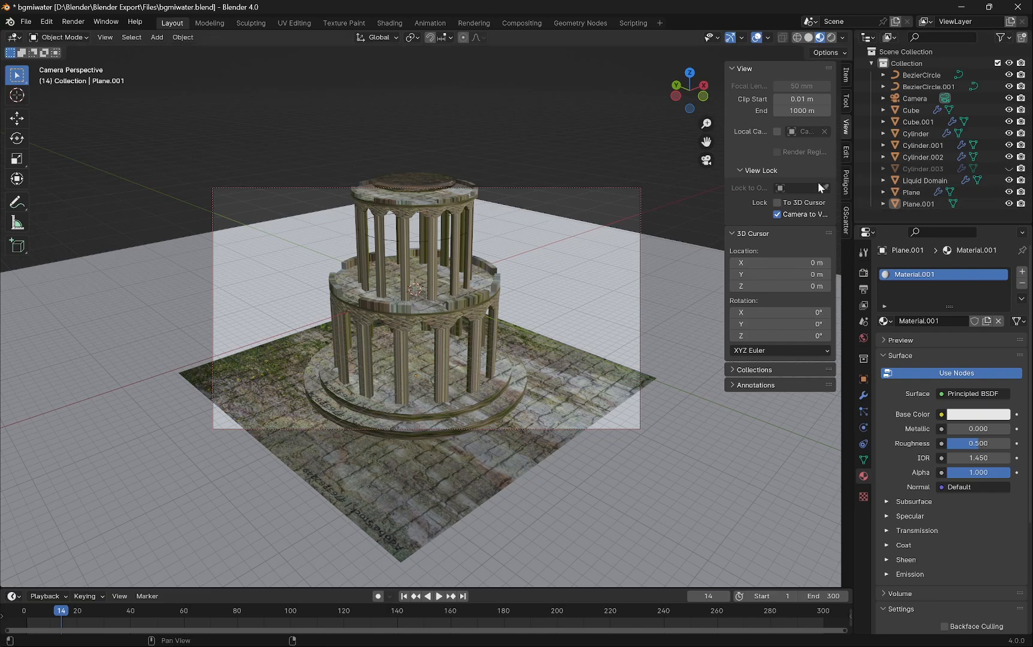
scroll(506, 304, "down", 3)
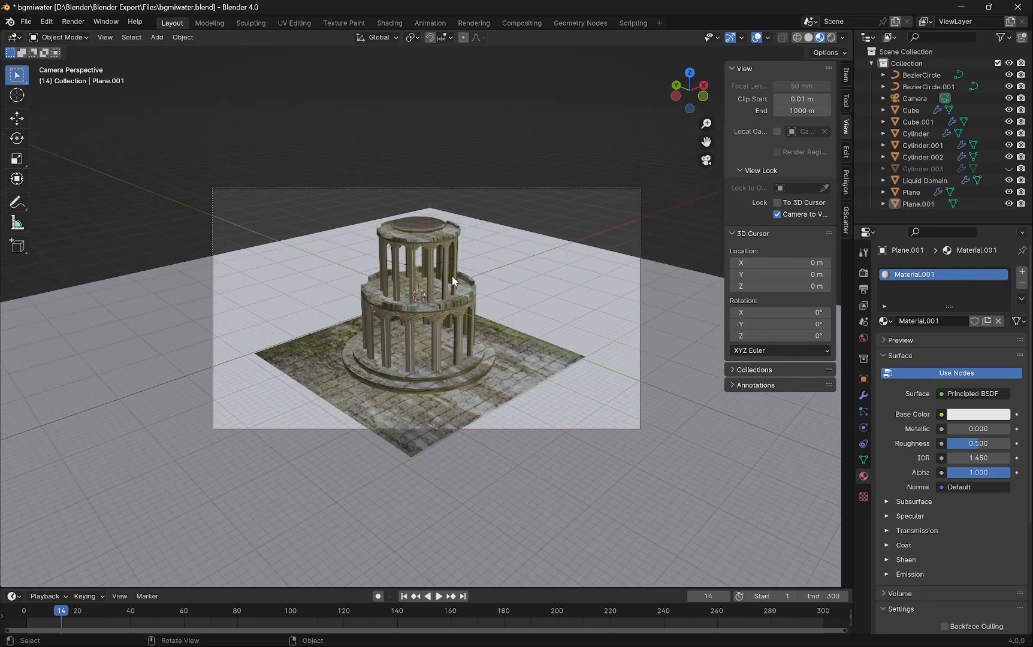
left_click(863, 273)
left_click(864, 289)
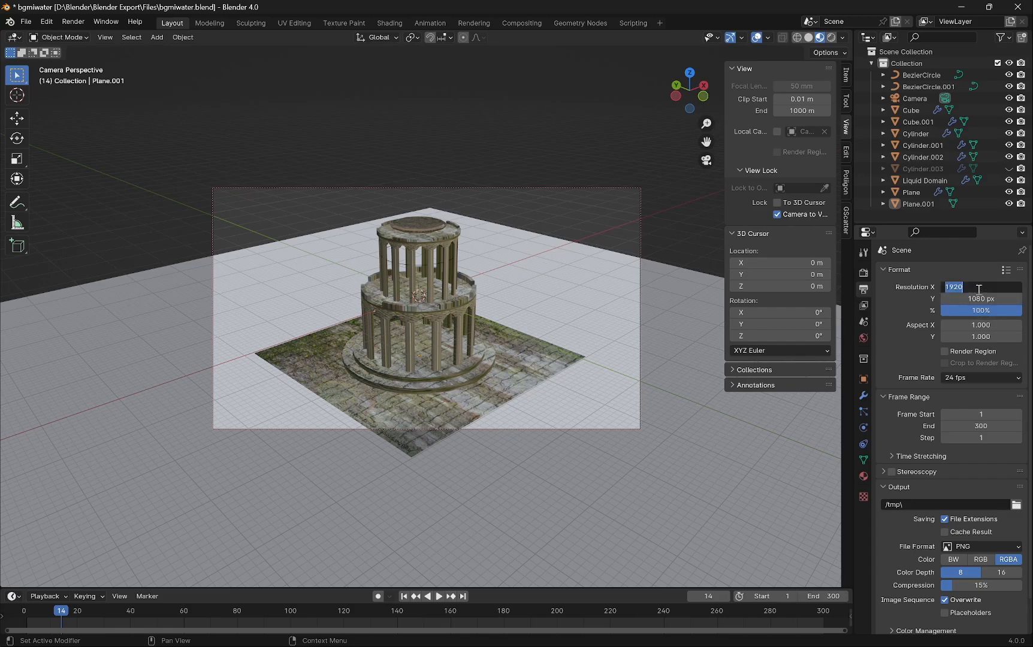
key("Return")
key("Return")
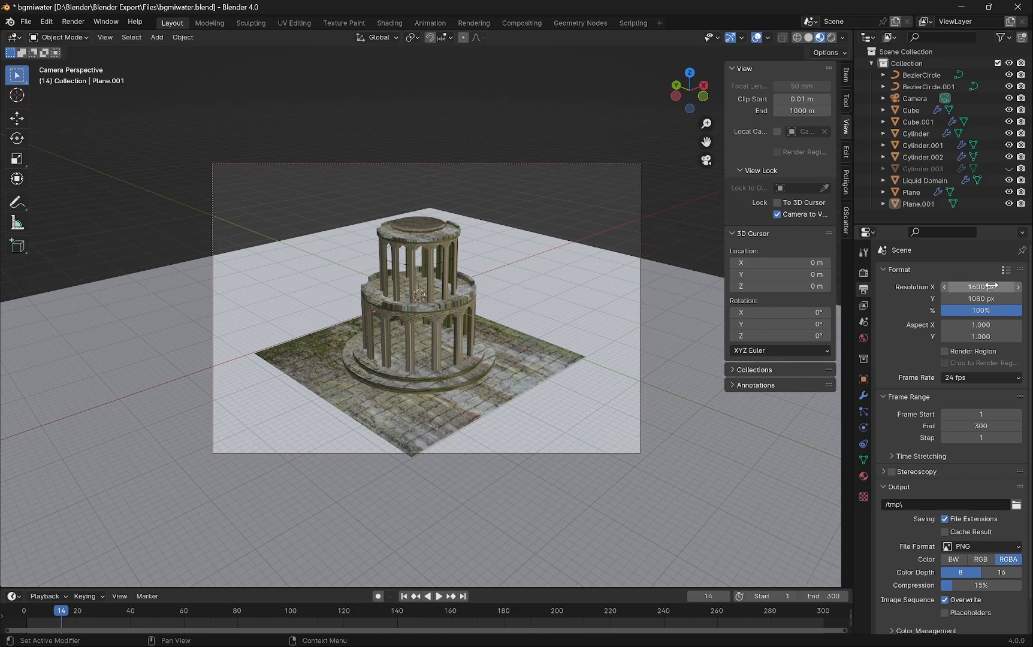
left_click(971, 299)
type("25")
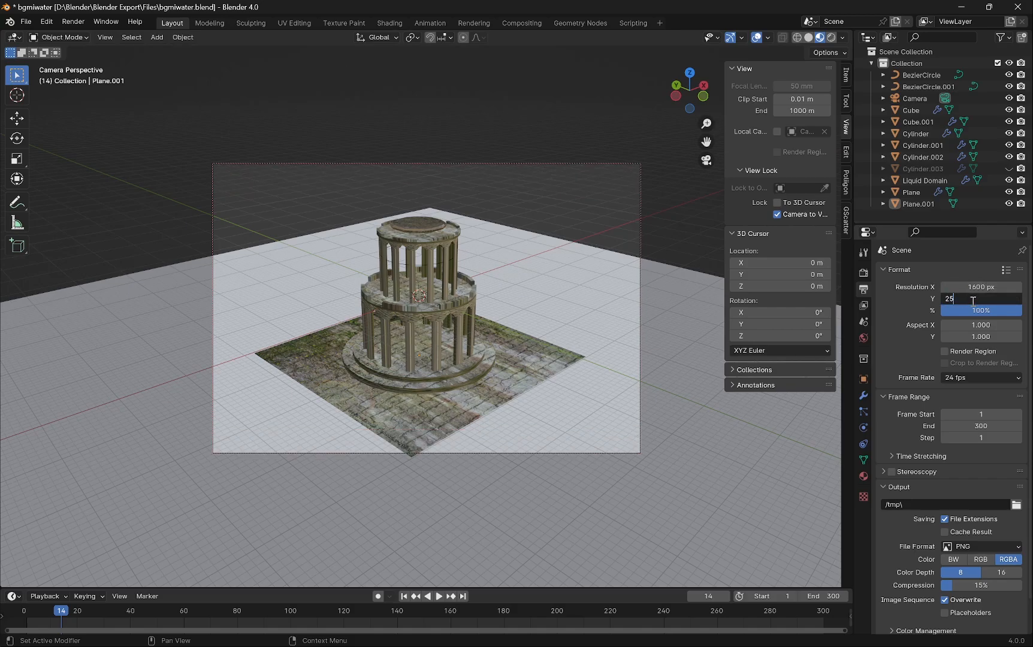
type("00")
key("Return")
- Reframe the camera on the tower for the portrait format
scroll(438, 366, "up", 4)
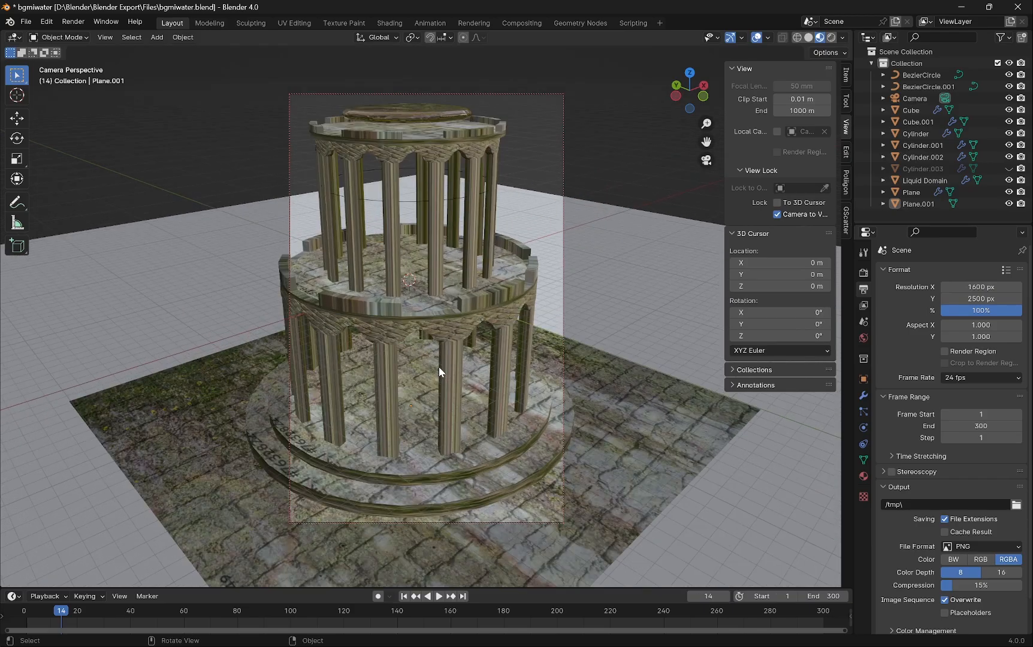
scroll(442, 365, "down", 1)
middle_click_drag(444, 365, 107, 376)
scroll(108, 376, "up", 3)
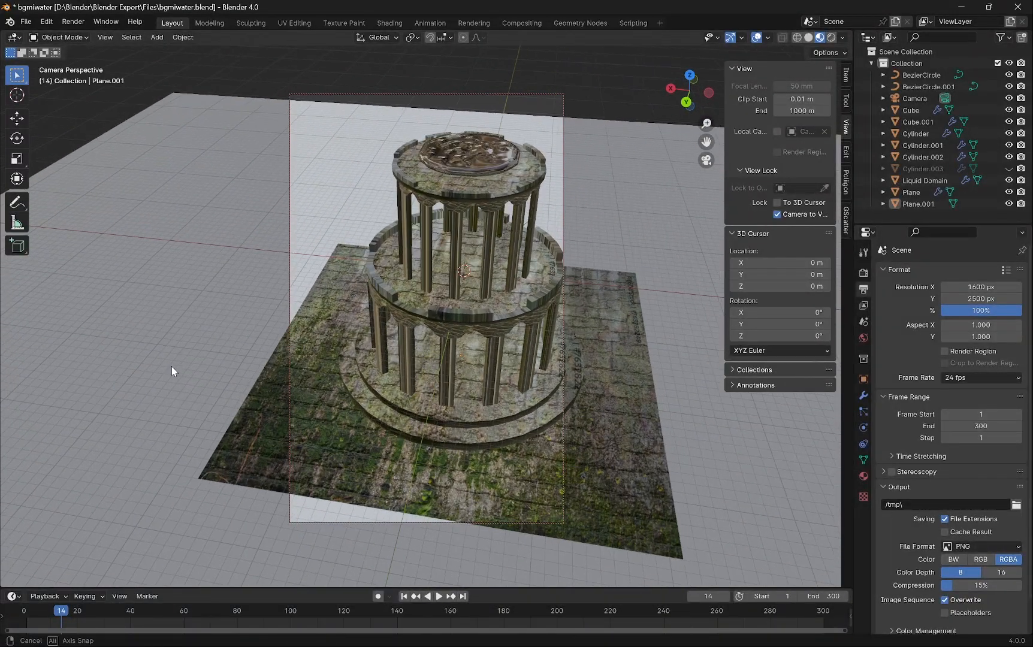
middle_click_drag(407, 314, 379, 326)
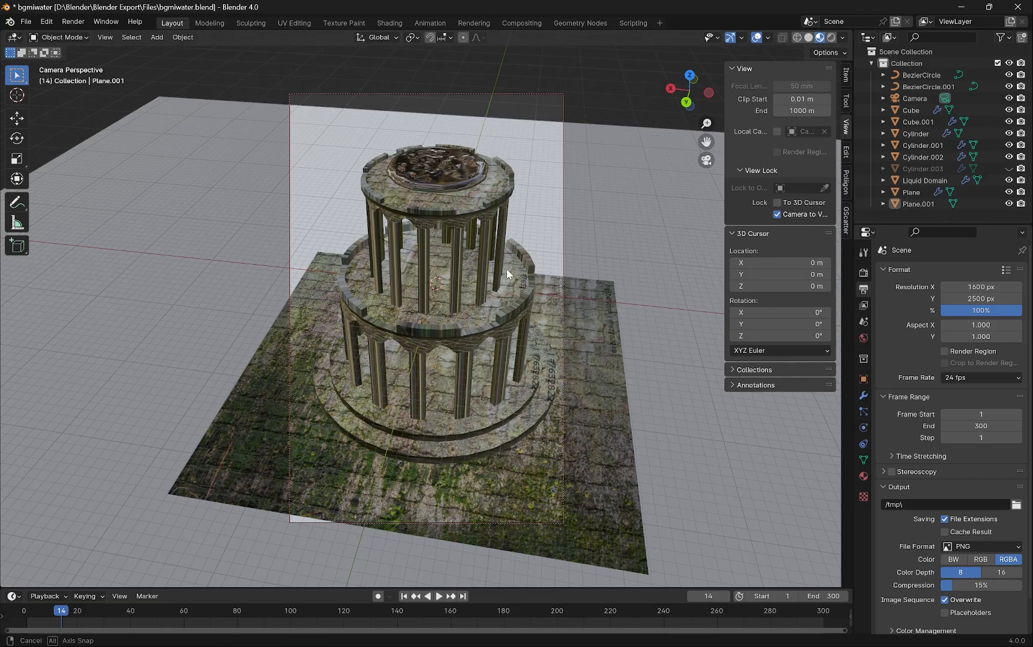
mouse_move(505, 269)
middle_mouse_down()
mouse_move(498, 262)
mouse_move(510, 280)
mouse_move(560, 302)
mouse_move(578, 272)
mouse_move(522, 257)
middle_mouse_up()
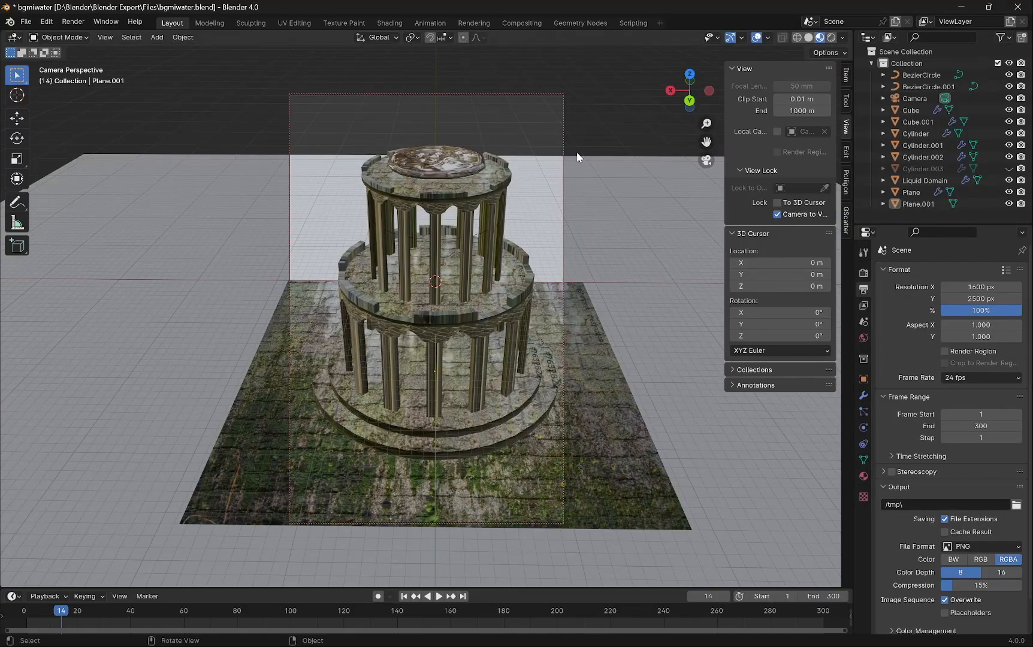
- Exit camera view, close the sidebar and play the simulation in the perspective viewport
key("KP_0")
middle_click_drag(404, 235, 45, 339)
scroll(480, 237, "up", 8)
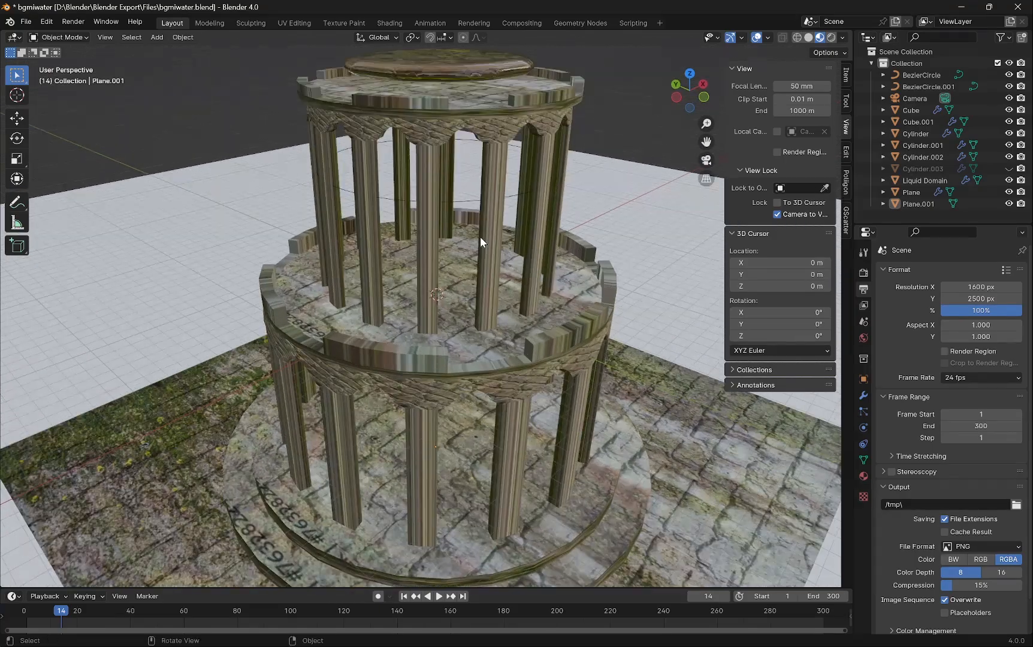
middle_click_drag(480, 237, 415, 235)
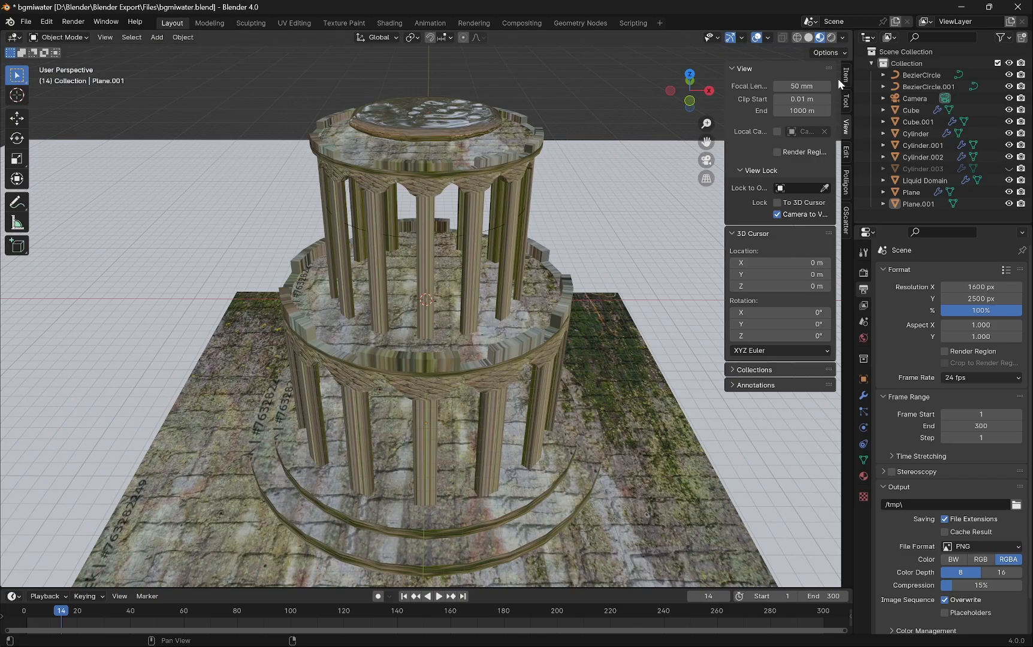
left_click_drag(724, 166, 864, 177)
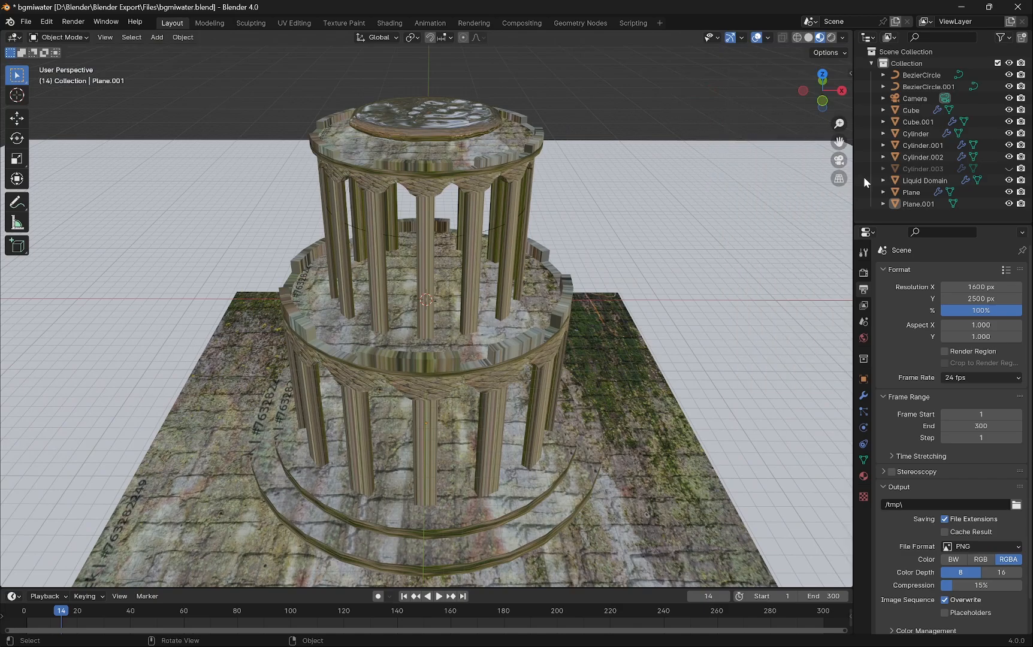
scroll(647, 250, "down", 1)
scroll(647, 250, "down", 1)
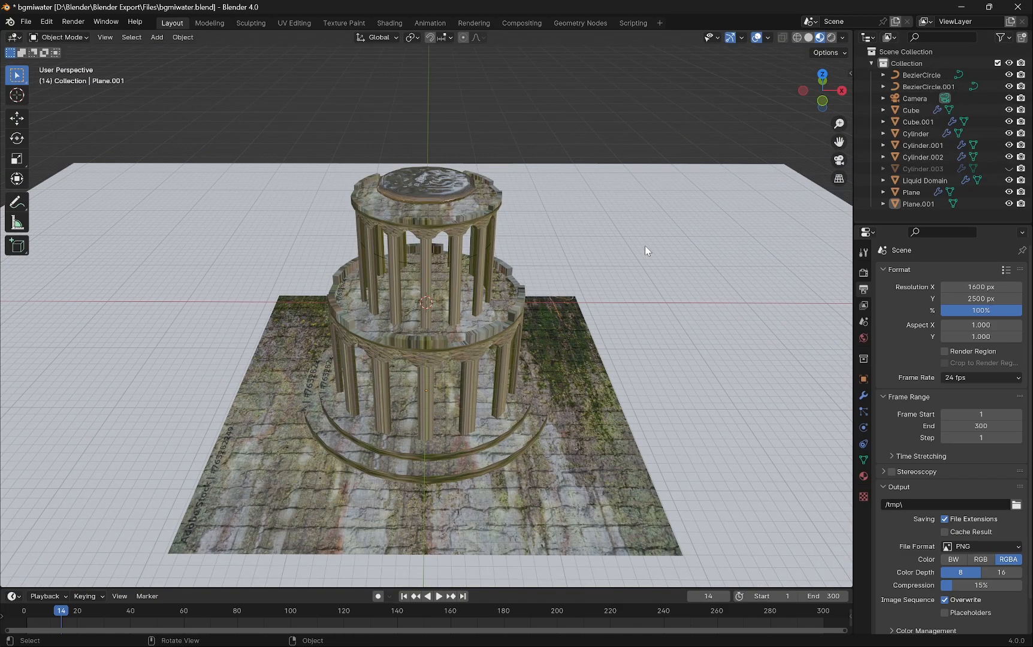
key("space")
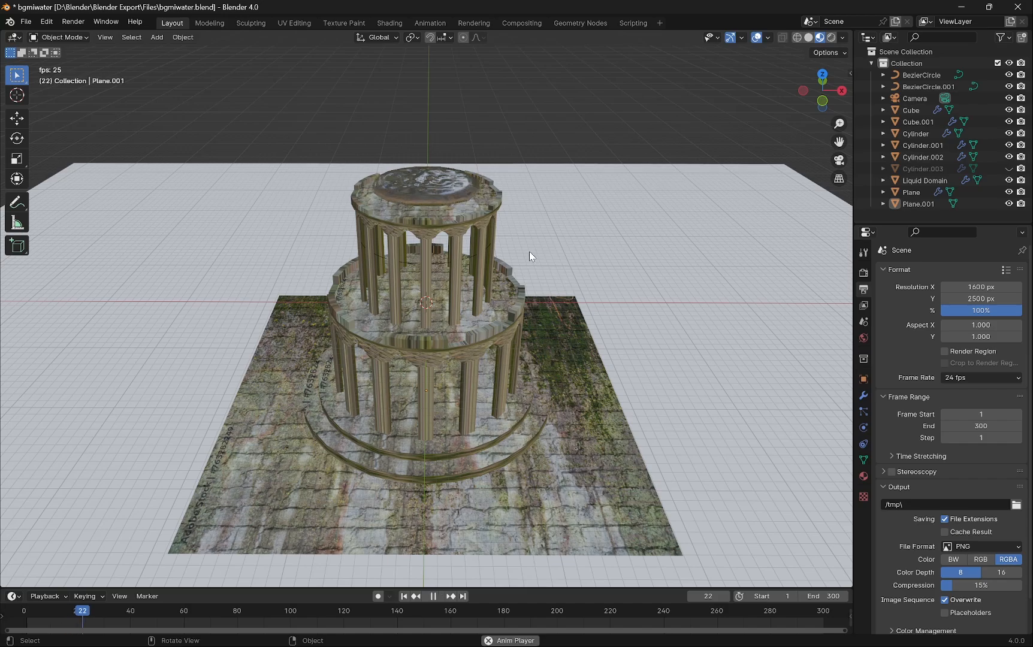